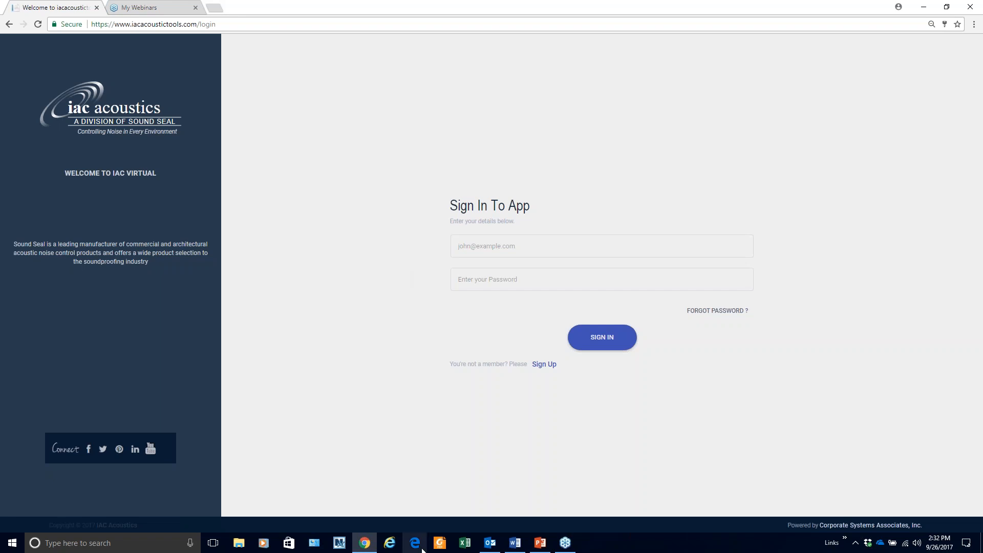
Step: View the IAC Acoustics website and the new-member registration form, and return to the sign-in page
{"action": "left_click", "coordinate": [389, 543]}
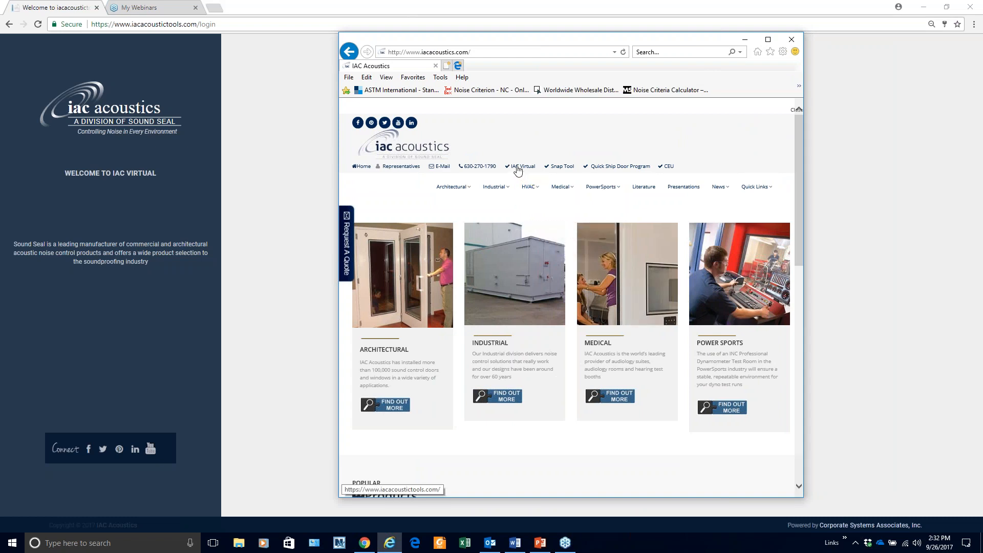
{"action": "left_click", "coordinate": [791, 39]}
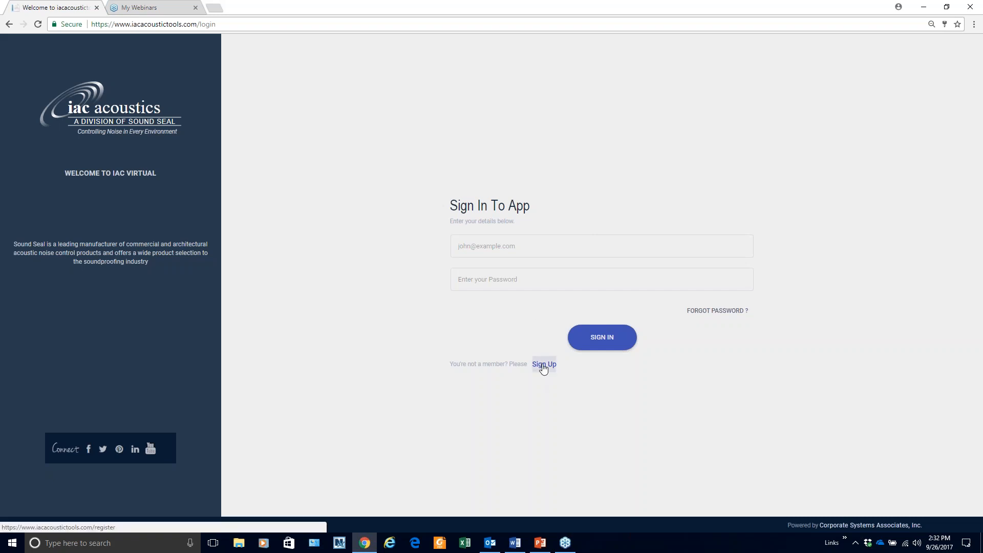
{"action": "left_click", "coordinate": [543, 366]}
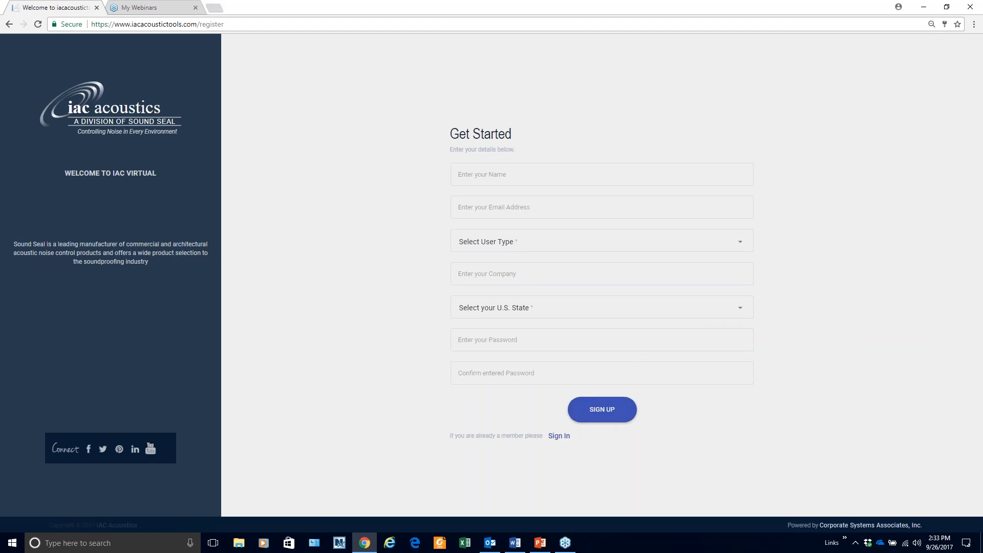
{"action": "left_click", "coordinate": [559, 436]}
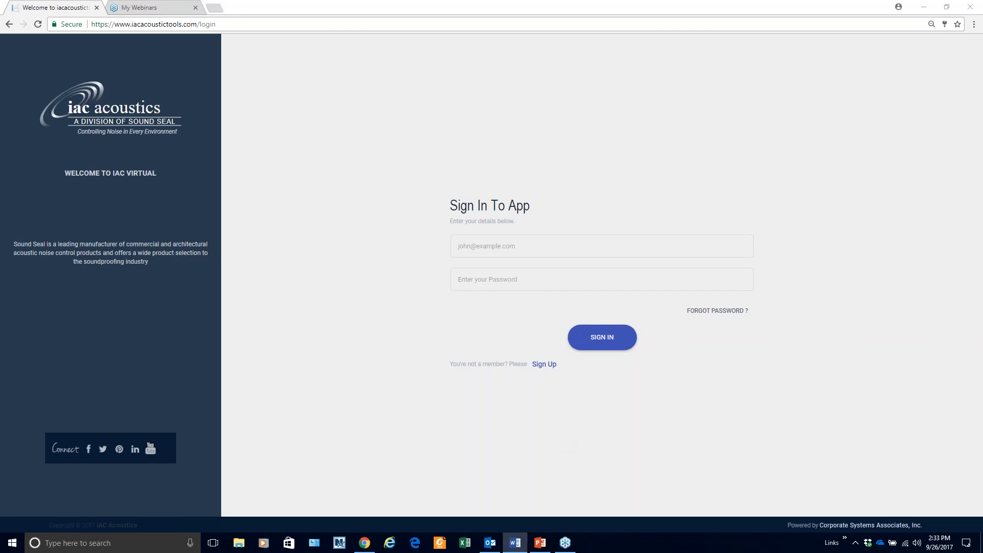
Step: Sign in to the IAC Virtual tool by entering the account e-mail and the account password
{"action": "left_click", "coordinate": [505, 241]}
{"action": "key", "text": "ctrl+v"}
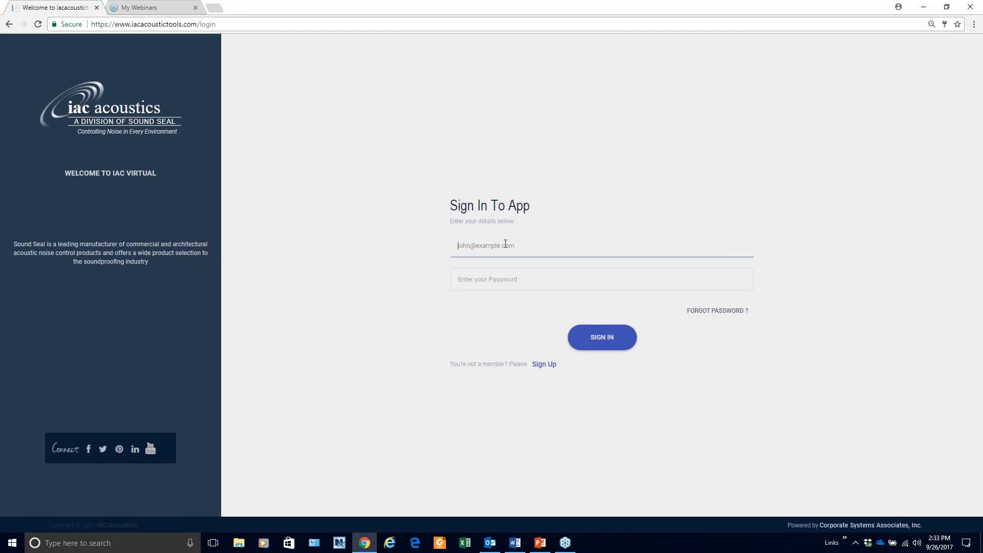
{"action": "key", "text": "alt+Tab"}
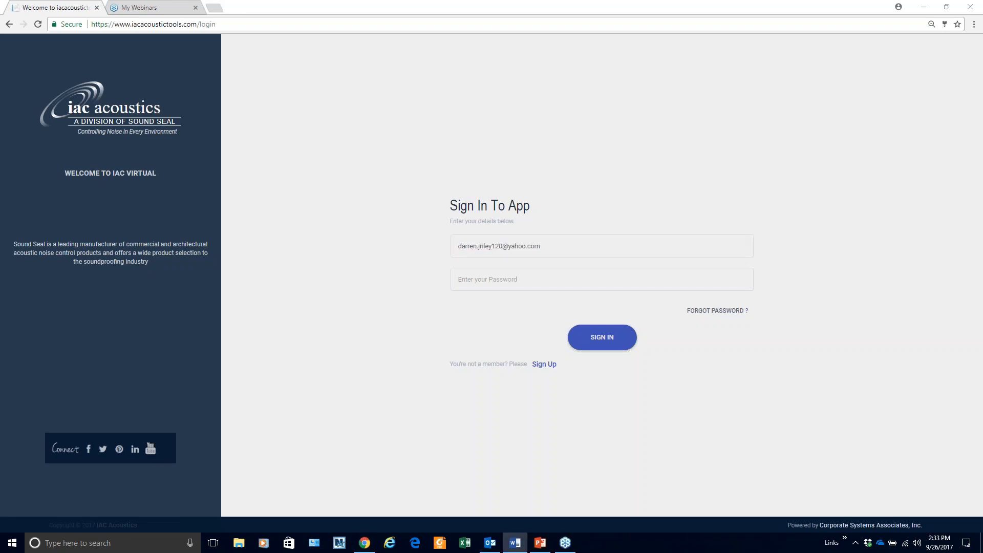
{"action": "left_click", "coordinate": [460, 291]}
{"action": "key", "text": "ctrl+v"}
{"action": "left_click", "coordinate": [591, 340]}
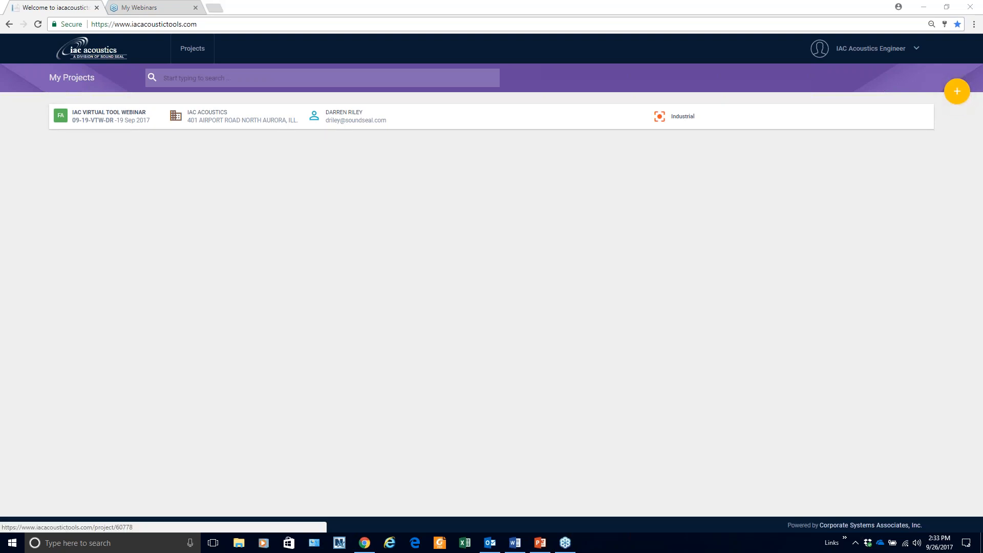
Step: View the blank form for creating a new project and close it without creating one
{"action": "left_click", "coordinate": [957, 95]}
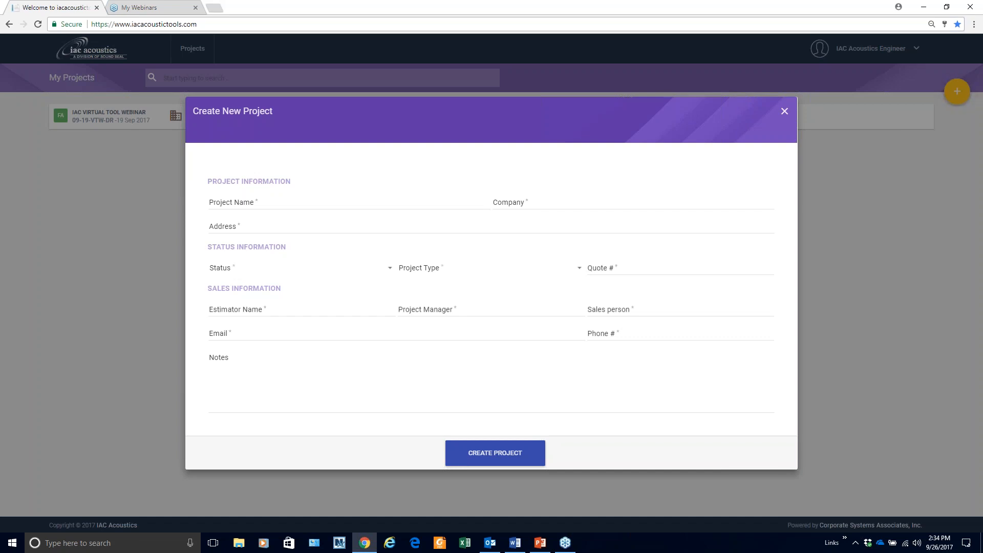
{"action": "left_click", "coordinate": [784, 111]}
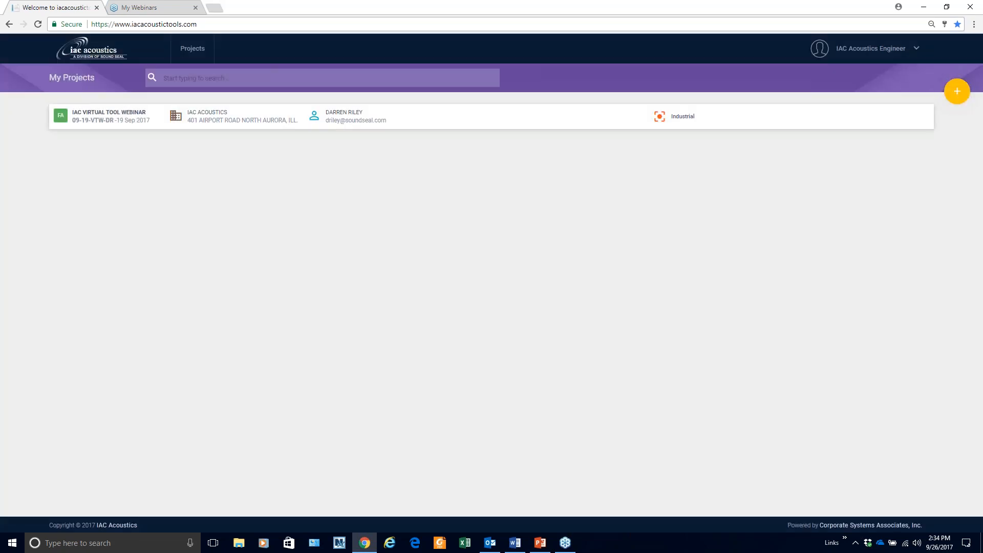
Step: Open the IAC VIRTUAL TOOL WEBINAR project, change its project type to Commercial, and save the project details
{"action": "left_click", "coordinate": [599, 116]}
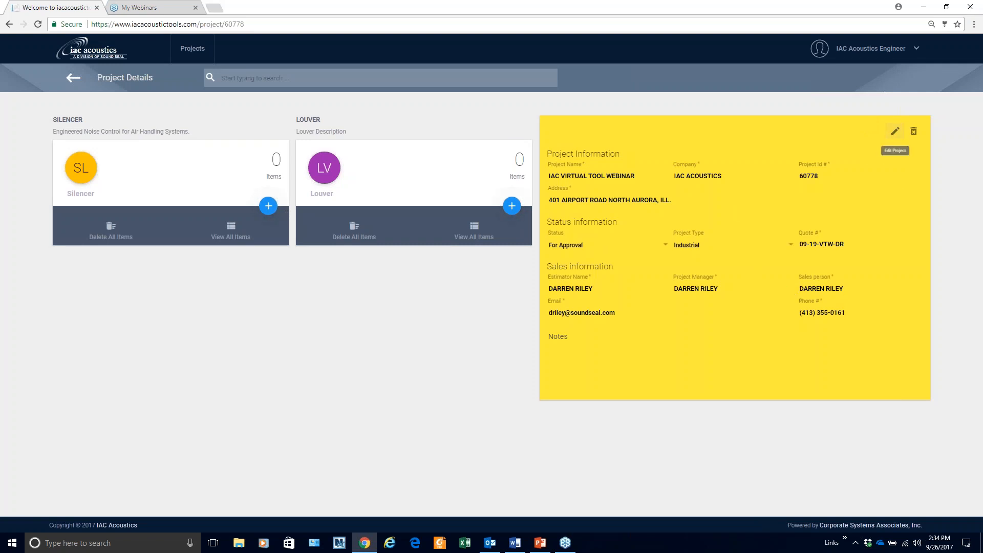
{"action": "left_click", "coordinate": [895, 132]}
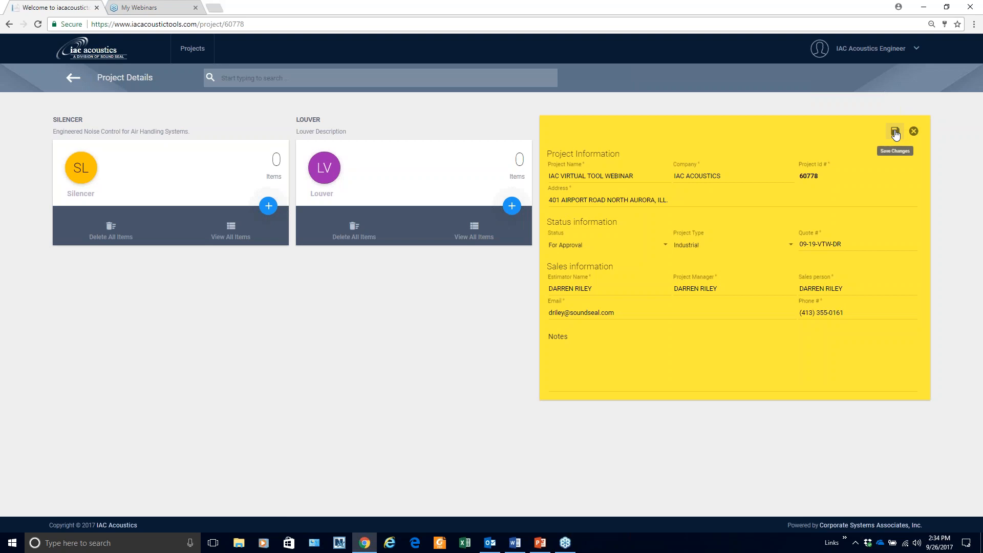
{"action": "left_click", "coordinate": [786, 245]}
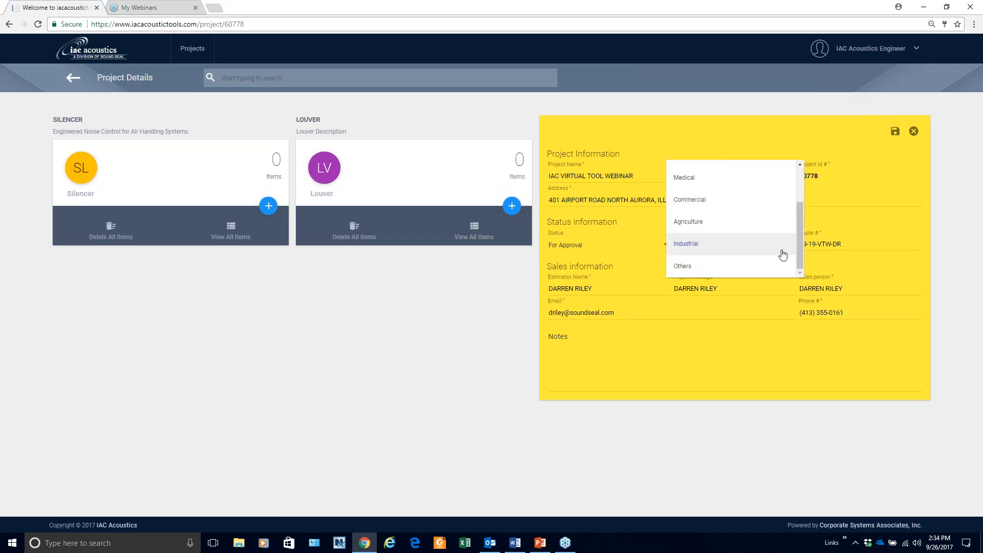
{"action": "left_click", "coordinate": [698, 200]}
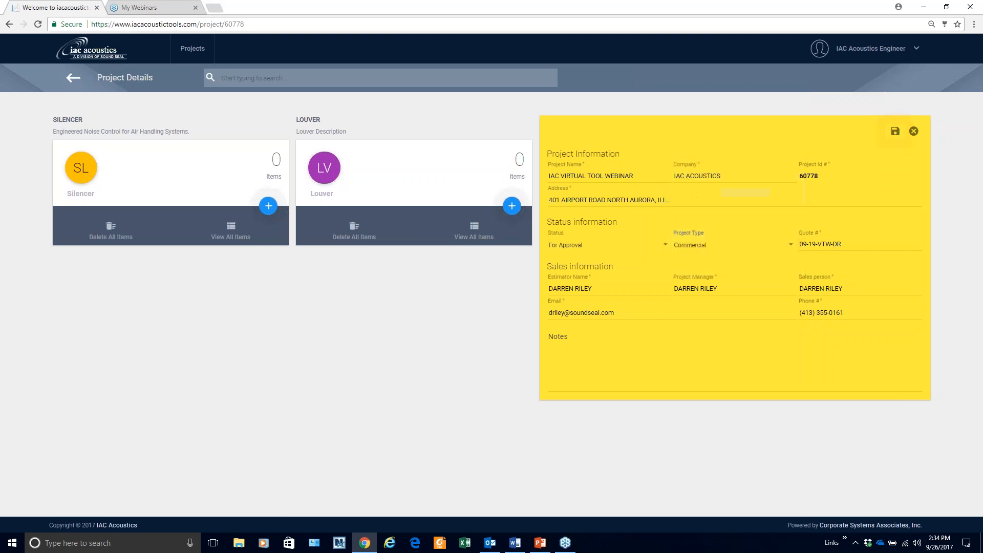
{"action": "left_click", "coordinate": [894, 132]}
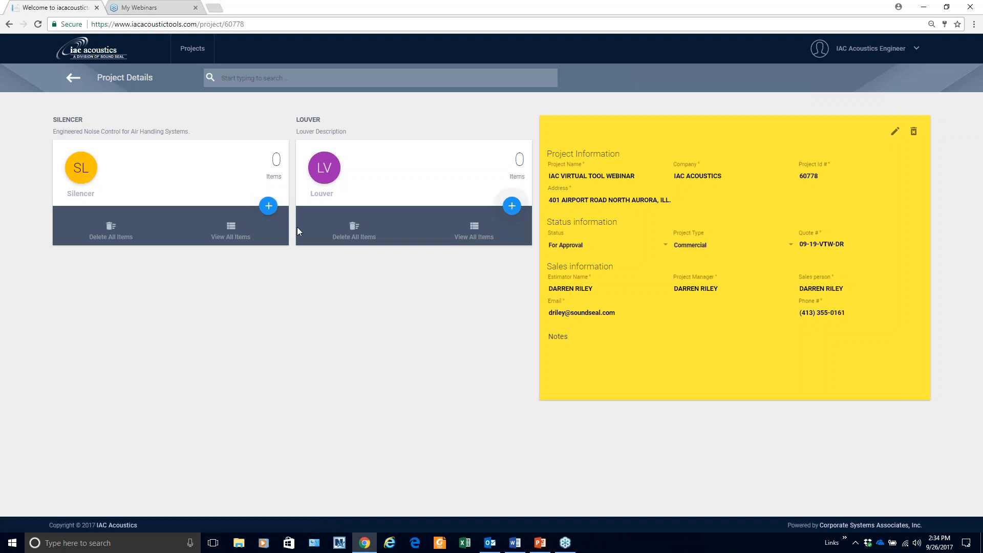
Step: Start a new silencer item in the project
{"action": "left_click", "coordinate": [269, 207]}
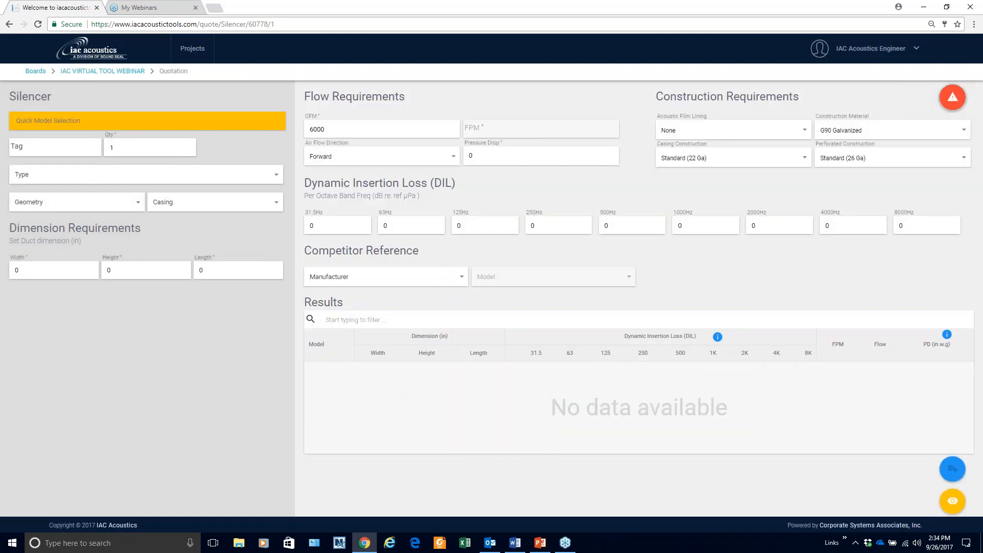
{"action": "key", "text": "alt+Tab"}
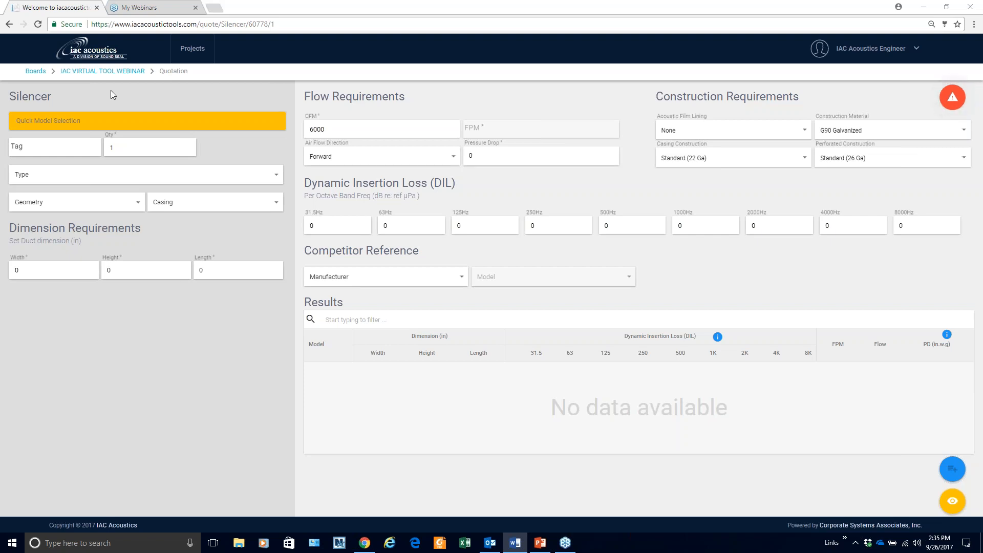
Step: Examine the silencer models offered for quick selection, from the Quiet-Duct Commercial Series through the Conic Flow Ultra series
{"action": "left_click", "coordinate": [114, 119]}
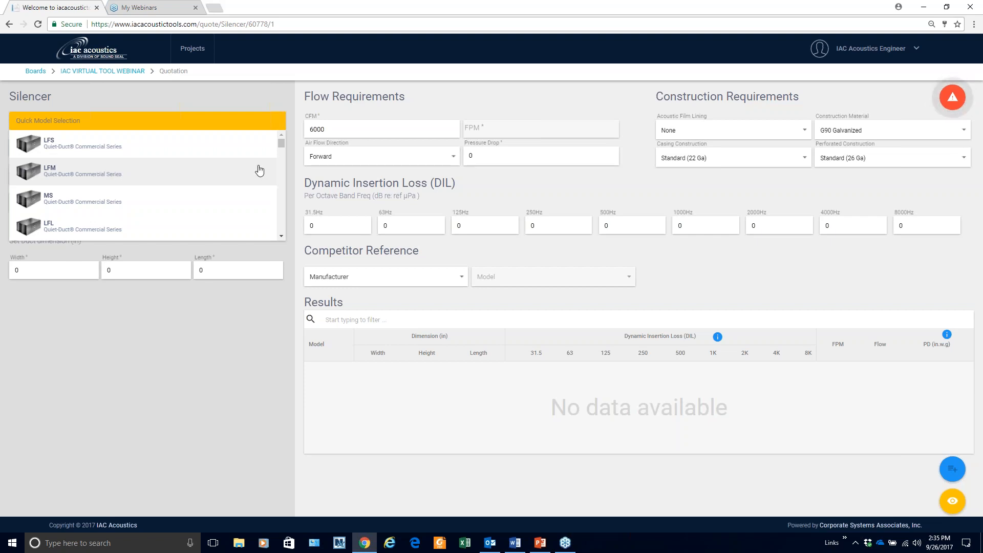
{"action": "left_click_drag", "start_coordinate": [280, 143], "coordinate": [281, 151]}
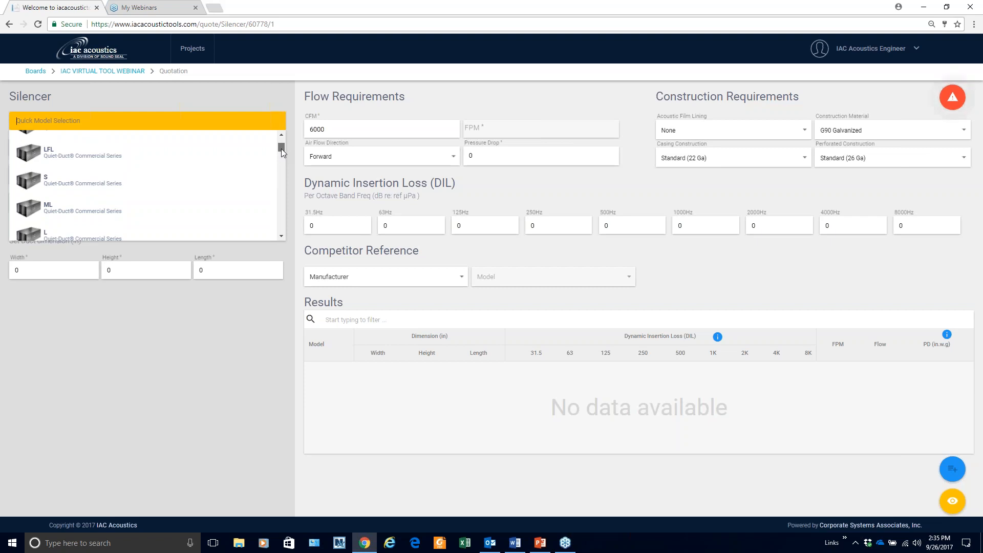
{"action": "scroll", "coordinate": [198, 191], "scroll_direction": "down", "scroll_amount": 3}
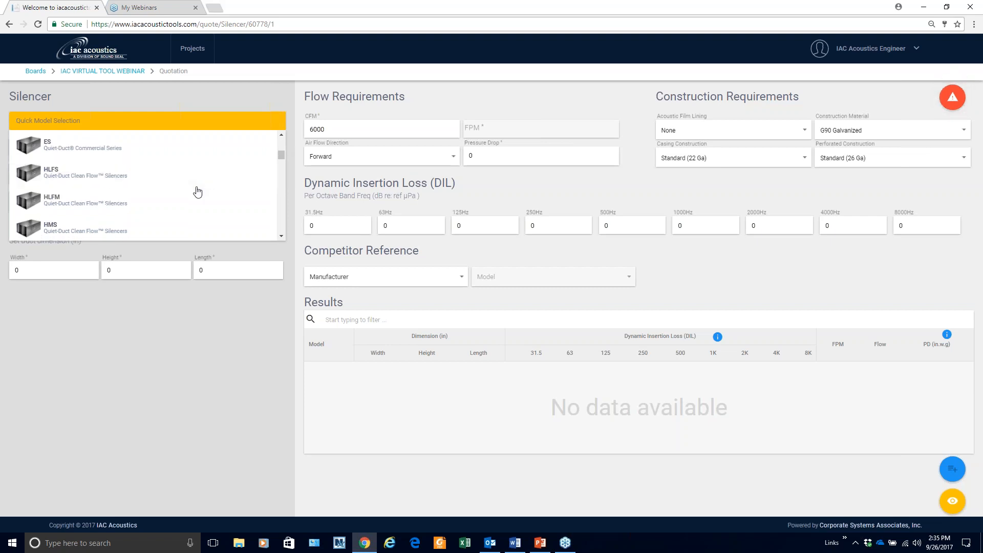
{"action": "scroll", "coordinate": [198, 191], "scroll_direction": "up", "scroll_amount": 1}
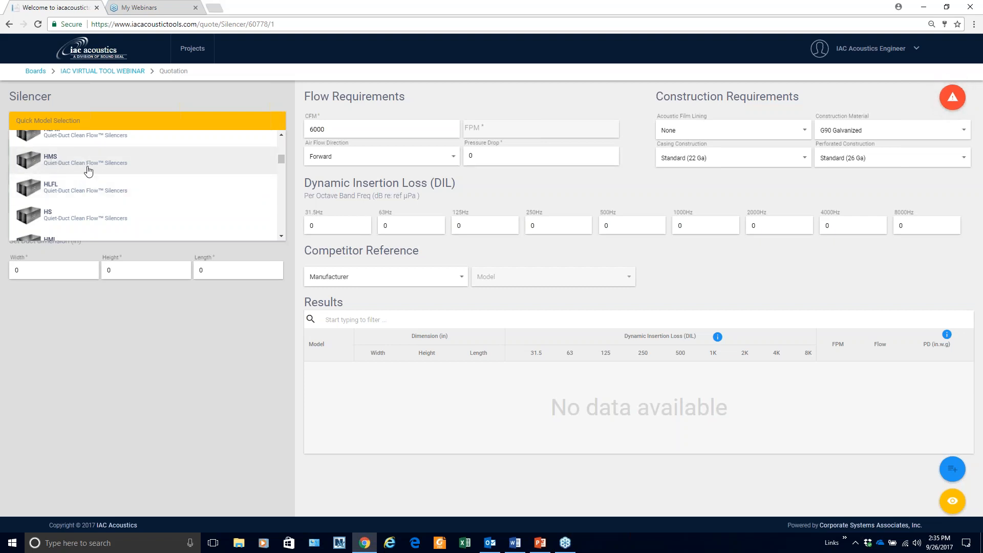
{"action": "scroll", "coordinate": [89, 171], "scroll_direction": "down", "scroll_amount": 2}
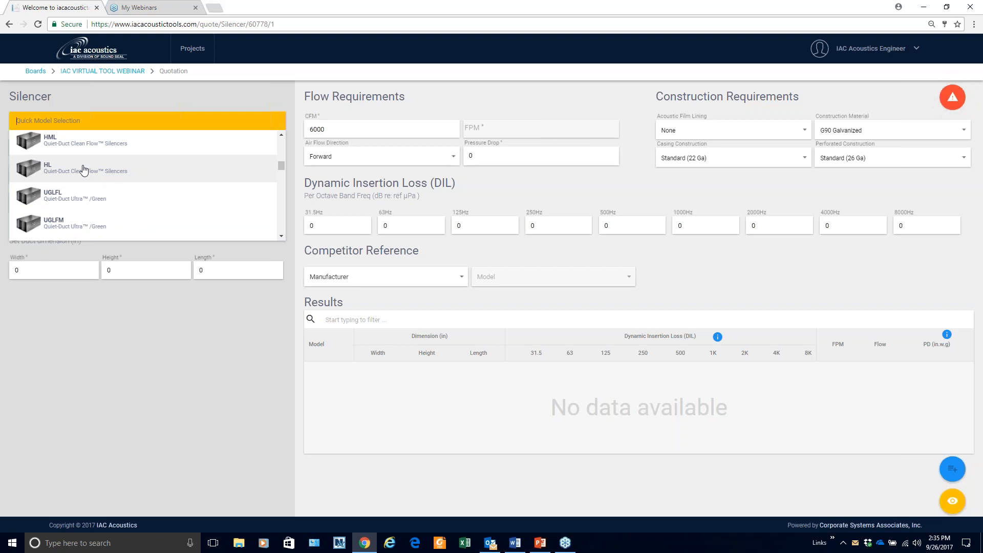
{"action": "scroll", "coordinate": [85, 169], "scroll_direction": "down", "scroll_amount": 2}
{"action": "scroll", "coordinate": [85, 168], "scroll_direction": "up", "scroll_amount": 1}
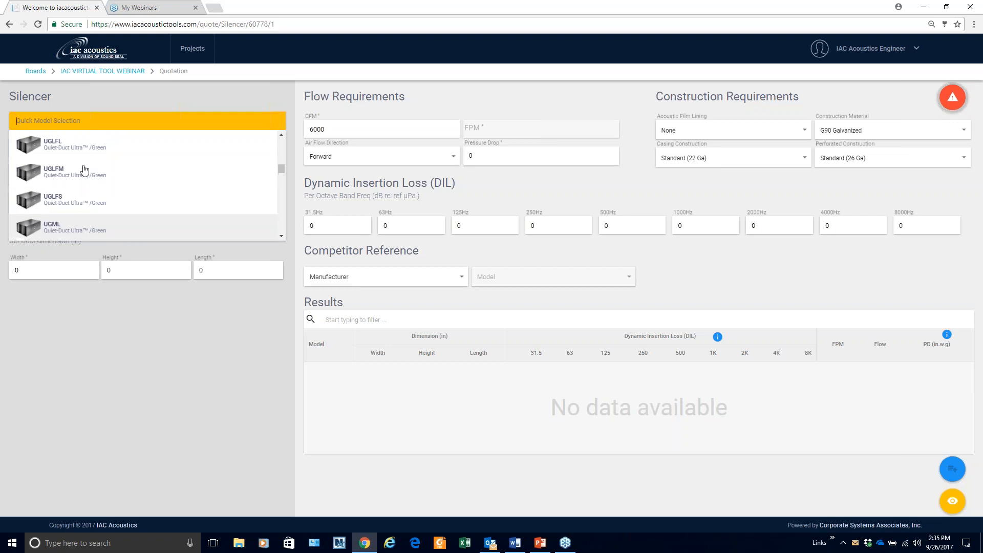
{"action": "scroll", "coordinate": [85, 169], "scroll_direction": "up", "scroll_amount": 1}
{"action": "scroll", "coordinate": [84, 169], "scroll_direction": "down", "scroll_amount": 2}
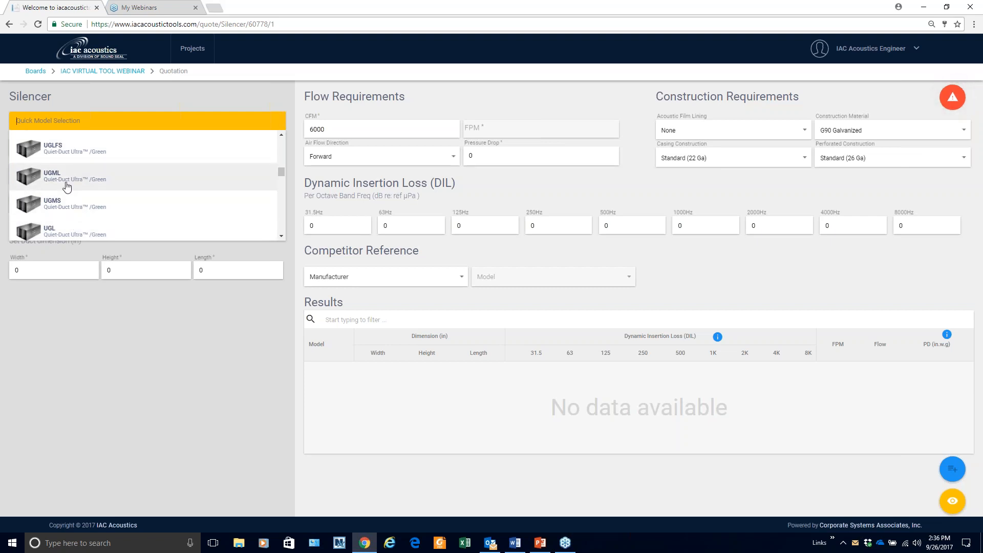
{"action": "scroll", "coordinate": [67, 187], "scroll_direction": "down", "scroll_amount": 3}
{"action": "scroll", "coordinate": [67, 186], "scroll_direction": "down", "scroll_amount": 5}
{"action": "scroll", "coordinate": [67, 186], "scroll_direction": "down", "scroll_amount": 5}
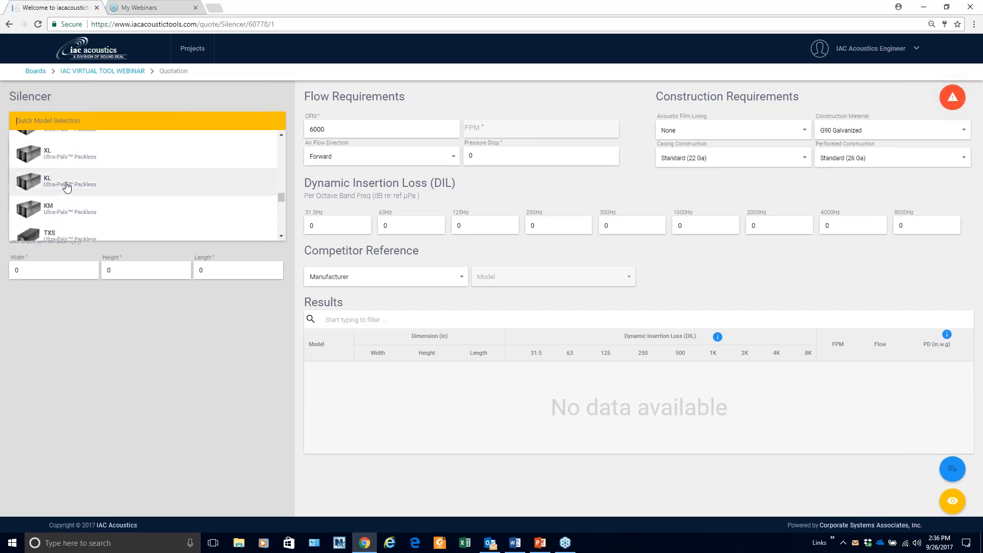
{"action": "scroll", "coordinate": [67, 186], "scroll_direction": "down", "scroll_amount": 4}
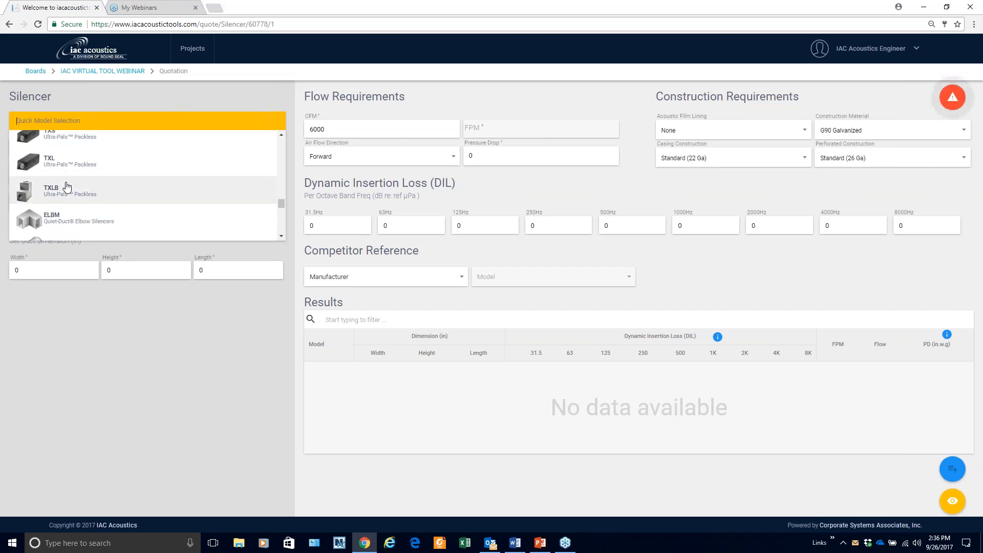
{"action": "scroll", "coordinate": [67, 186], "scroll_direction": "down", "scroll_amount": 2}
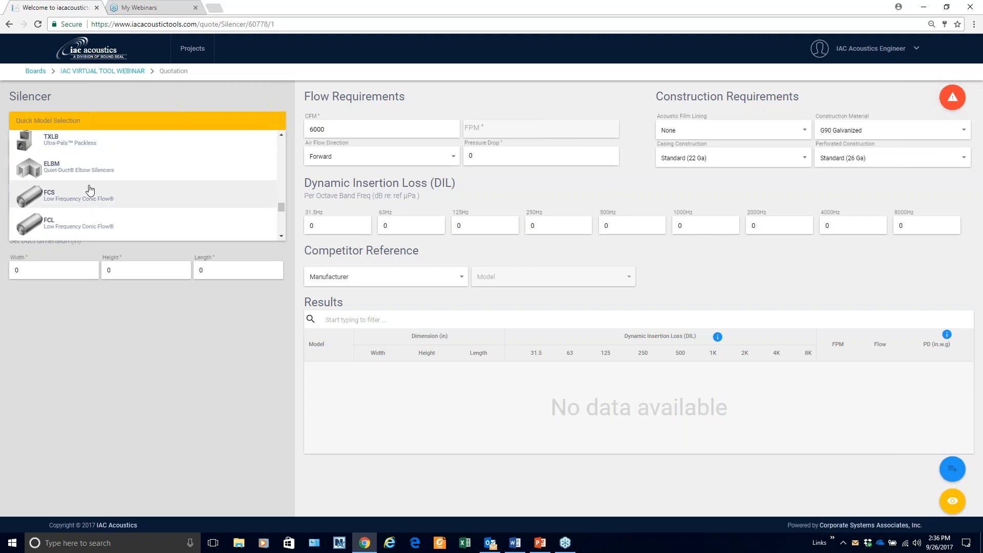
{"action": "scroll", "coordinate": [110, 189], "scroll_direction": "down", "scroll_amount": 3}
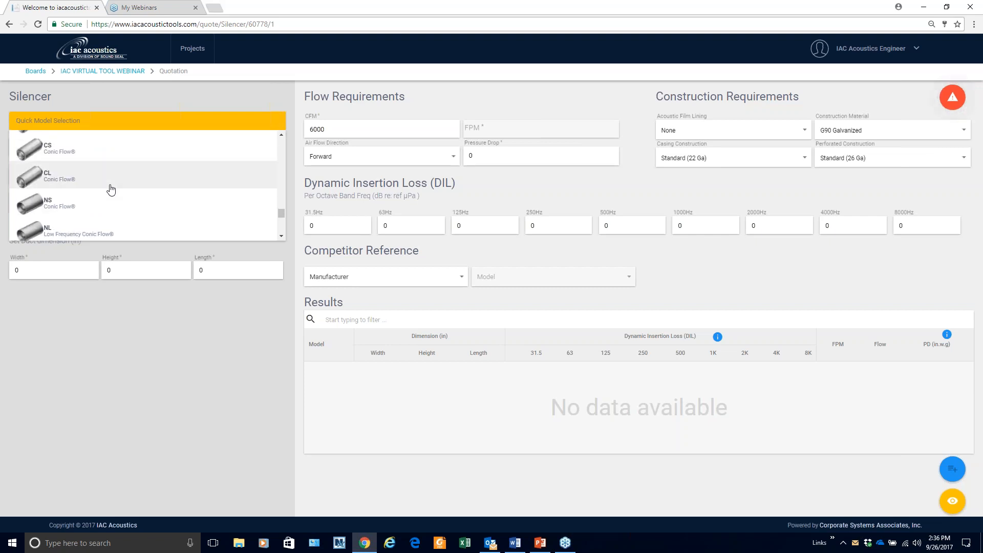
{"action": "scroll", "coordinate": [110, 190], "scroll_direction": "down", "scroll_amount": 3}
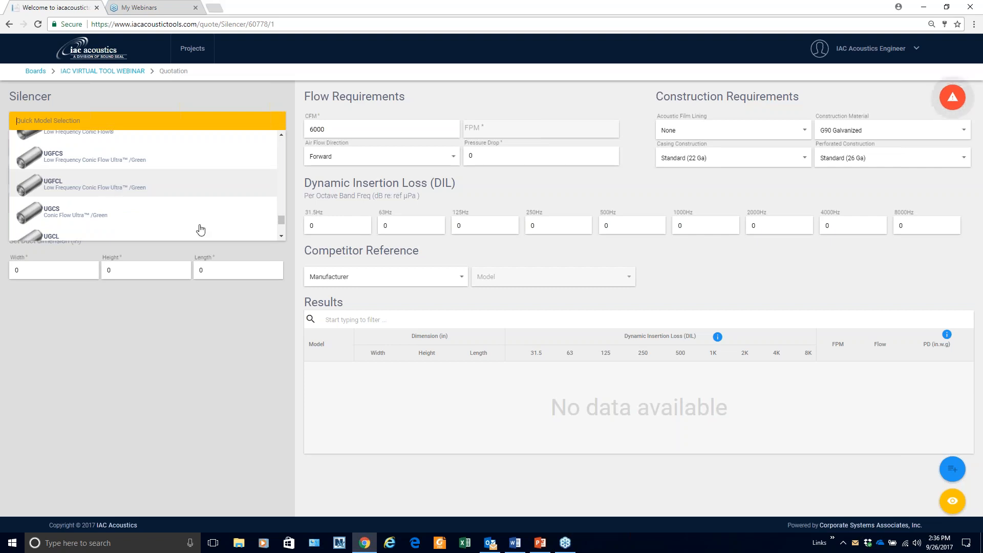
{"action": "left_click_drag", "start_coordinate": [281, 220], "coordinate": [286, 137]}
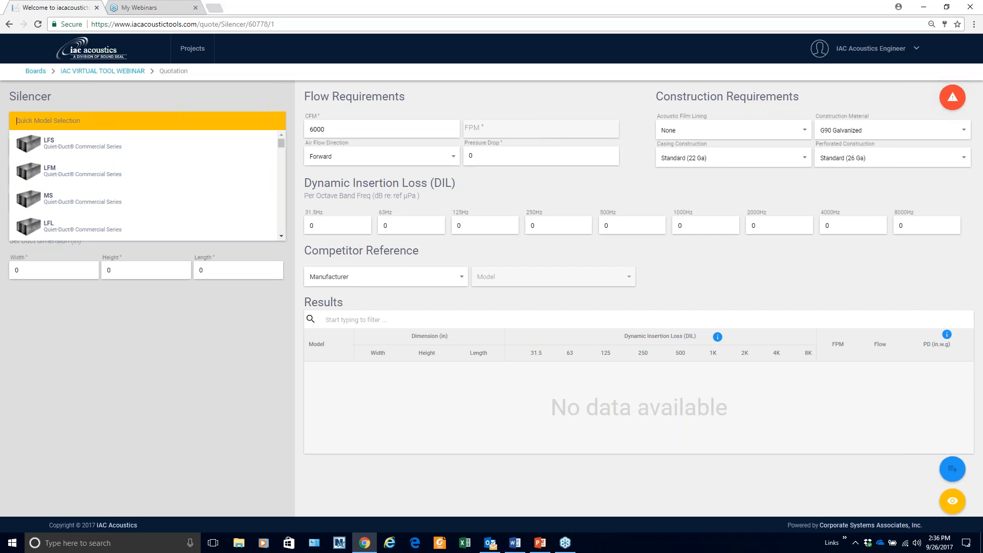
Step: Select the MS Quiet-Duct Commercial Series silencer, tag it SA-1, and set its quantity to 3
{"action": "left_click", "coordinate": [62, 203]}
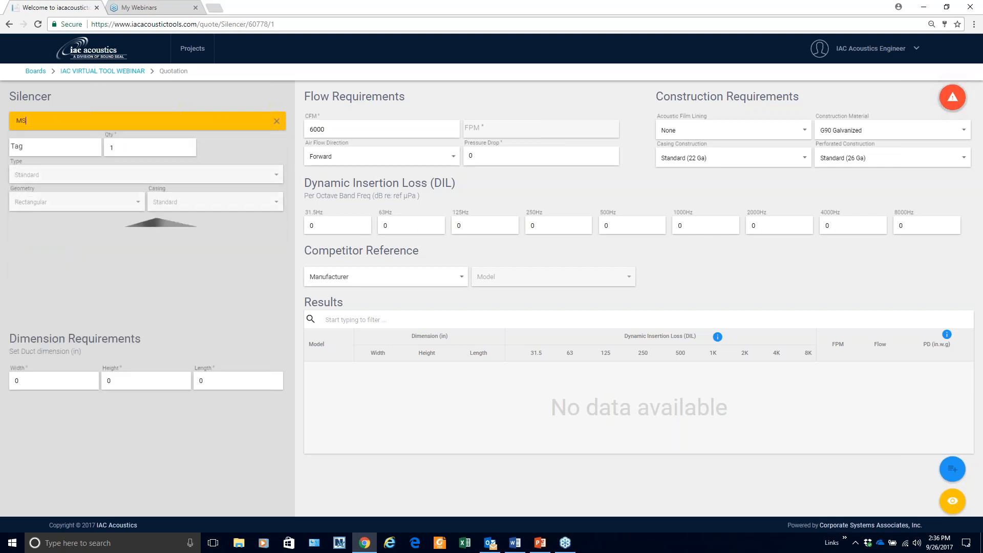
{"action": "left_click", "coordinate": [45, 151]}
{"action": "type", "text": "SA-1"}
{"action": "key", "text": "Tab"}
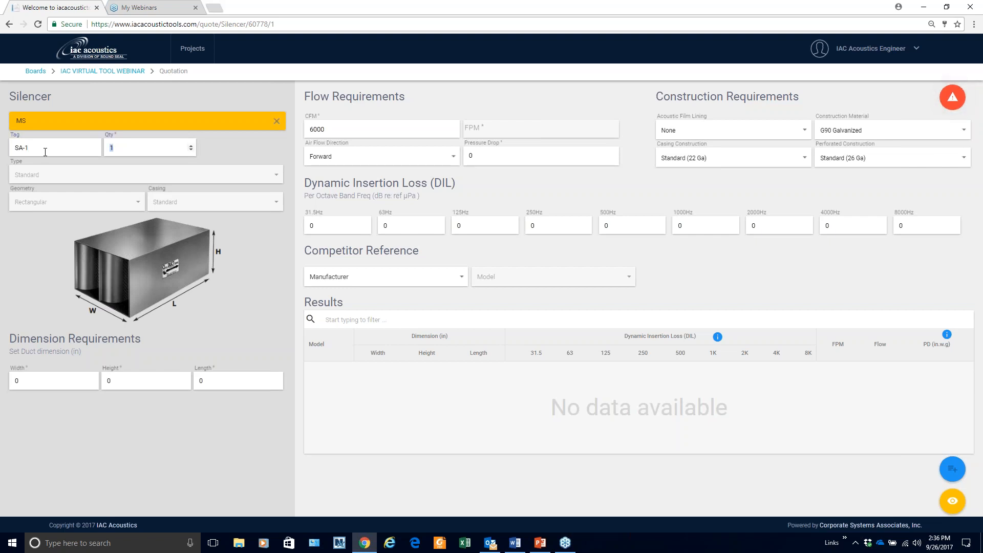
{"action": "type", "text": "3"}
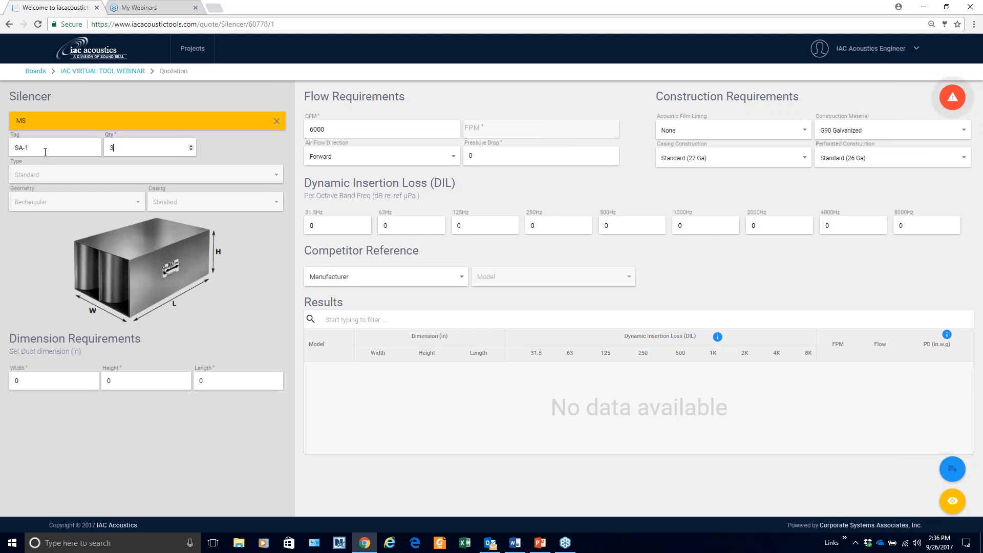
{"action": "key", "text": "Tab"}
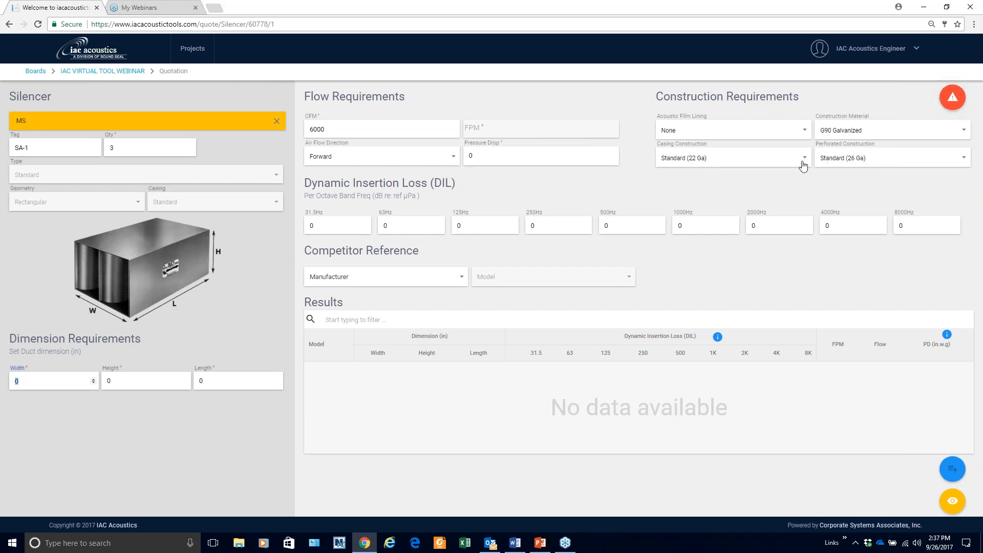
Step: Review the perforated construction gauge options and keep Standard (26 Ga) selected
{"action": "left_click", "coordinate": [964, 163]}
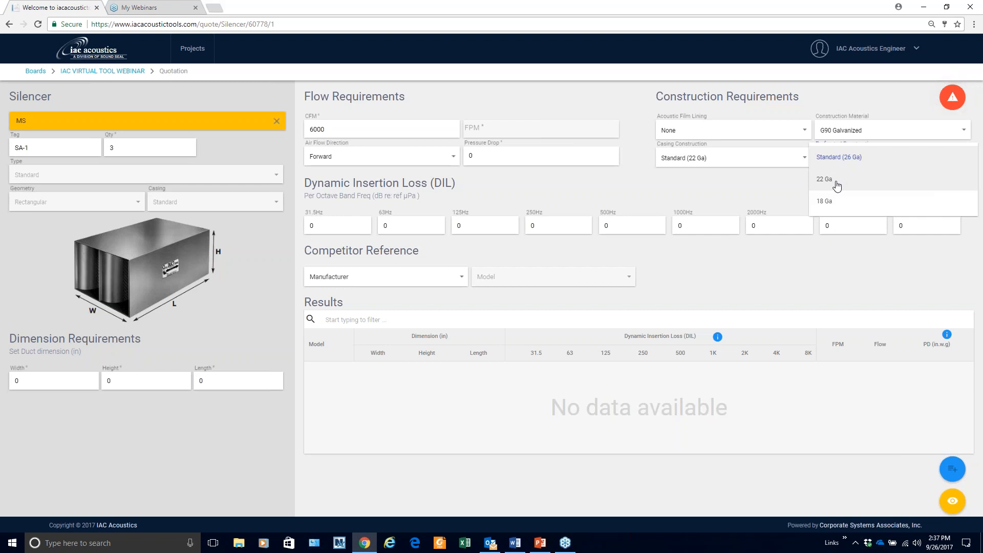
{"action": "left_click", "coordinate": [838, 158]}
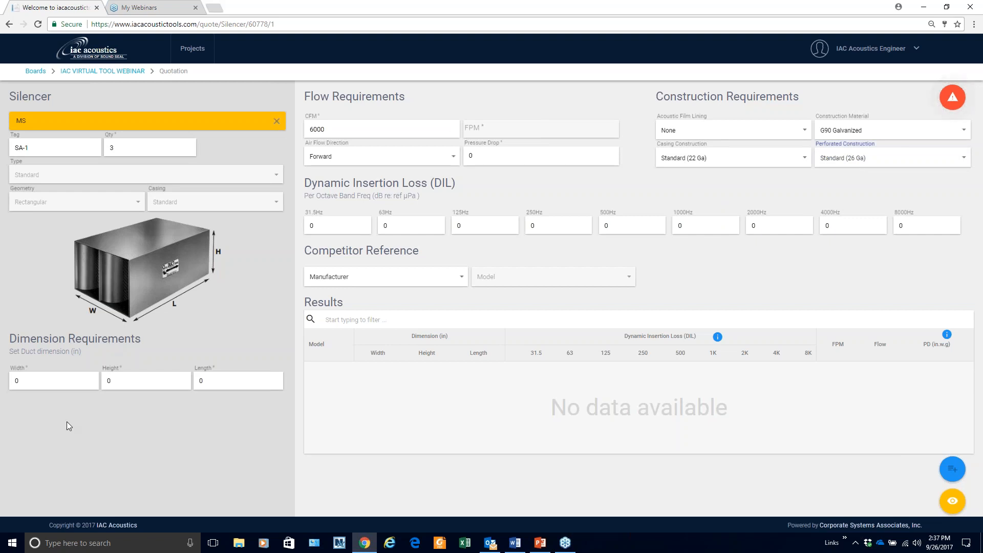
Step: Set the MS silencer's duct dimensions to 42 in width, 24 in height and 84 in length
{"action": "left_click", "coordinate": [47, 385]}
{"action": "type", "text": "42"}
{"action": "key", "text": "Tab"}
{"action": "type", "text": "24"}
{"action": "key", "text": "Tab"}
{"action": "type", "text": "84"}
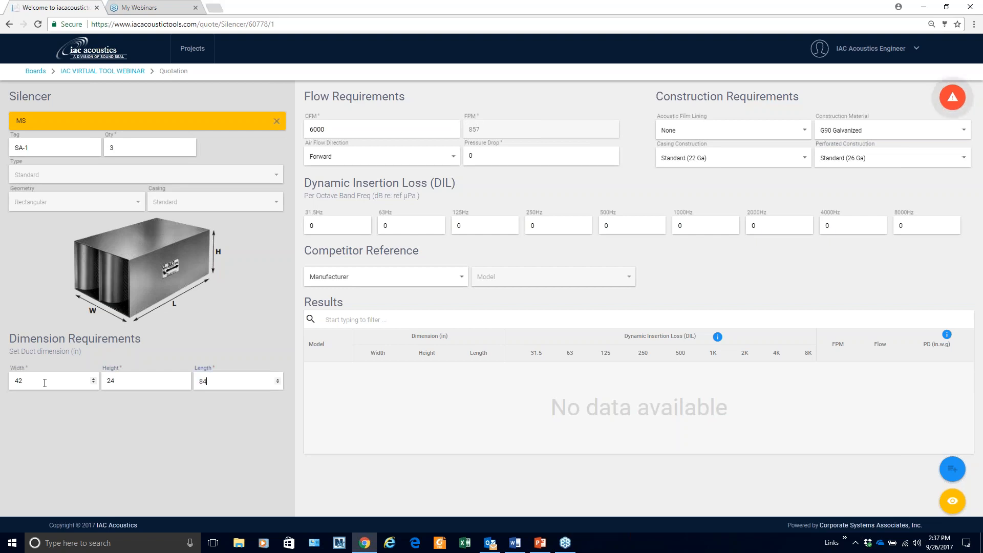
{"action": "key", "text": "Tab"}
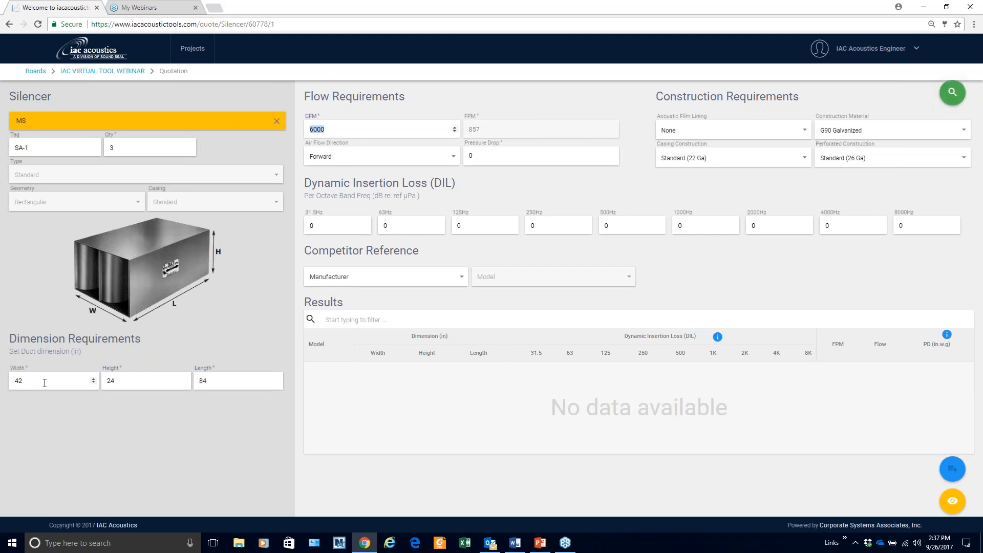
Step: Set the flow requirements to 7000 CFM with a pressure drop of .20
{"action": "type", "text": "7000"}
{"action": "key", "text": "Tab"}
{"action": "key", "text": "Tab"}
{"action": "key", "text": "BackSpace"}
{"action": "type", "text": ".2"}
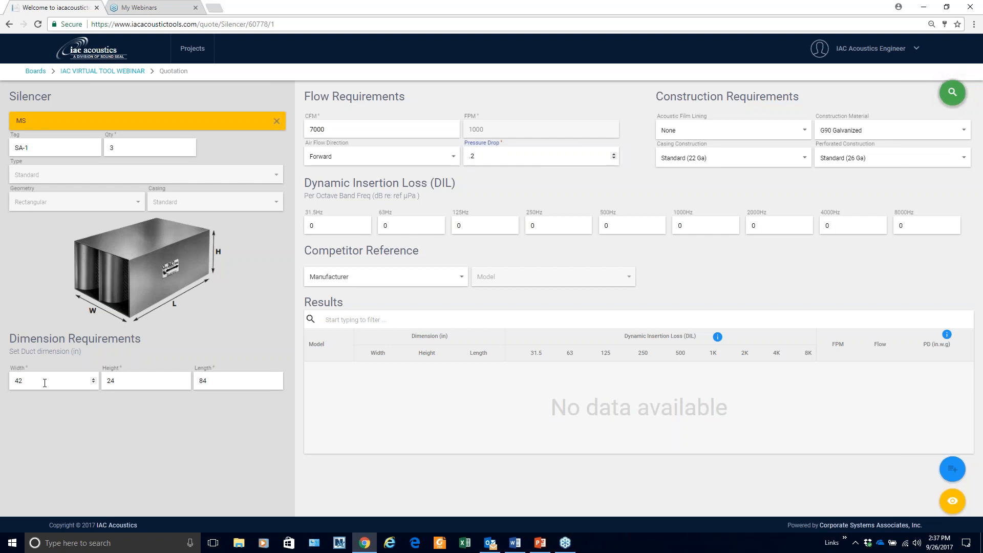
{"action": "type", "text": "0"}
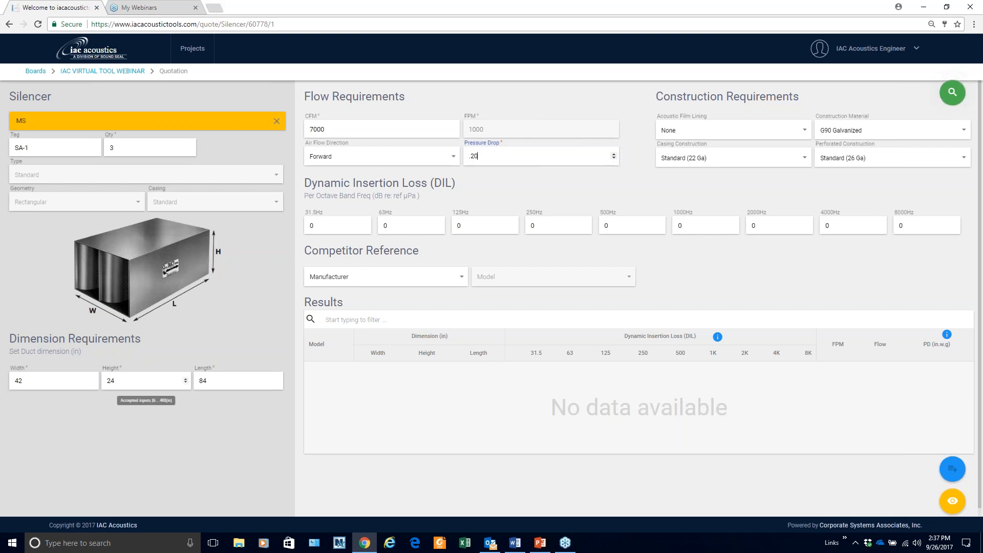
Step: Compare the Forward and Reverse air flow directions and choose Reverse
{"action": "left_click", "coordinate": [450, 157]}
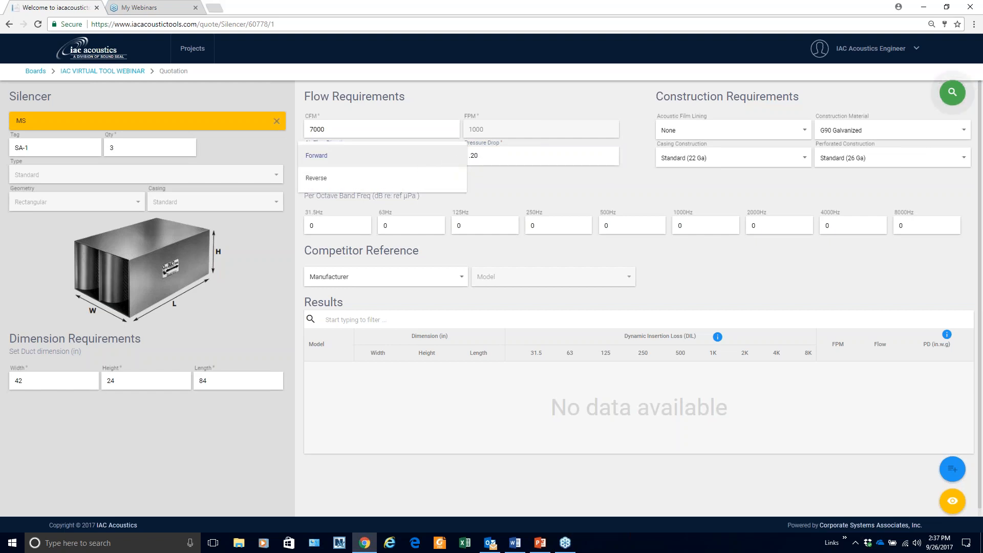
{"action": "left_click", "coordinate": [440, 179]}
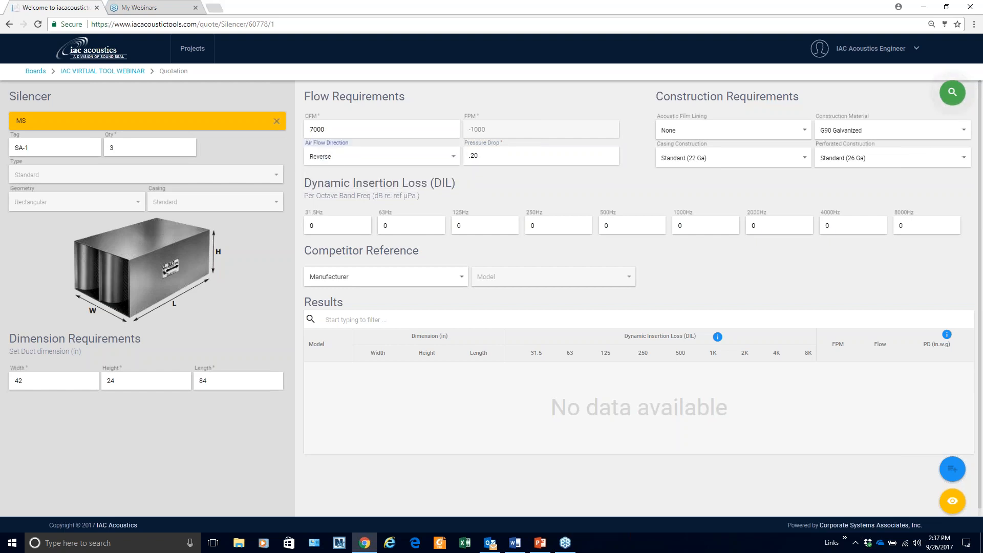
{"action": "left_click", "coordinate": [447, 160]}
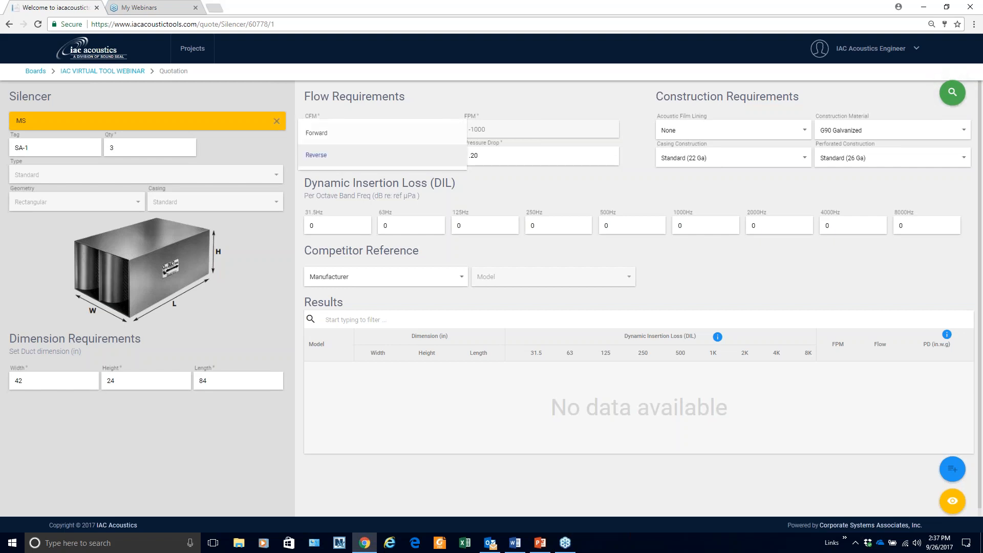
{"action": "left_click", "coordinate": [452, 136]}
{"action": "left_click", "coordinate": [444, 159]}
{"action": "left_click", "coordinate": [365, 177]}
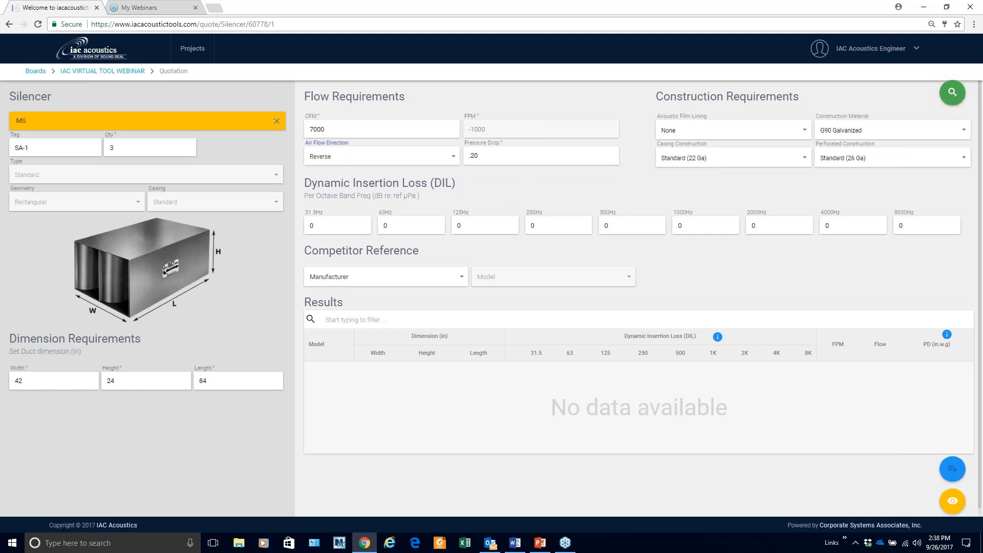
Step: Search for silencers meeting the requirements and add the 7MS result to the project
{"action": "left_click", "coordinate": [952, 95]}
{"action": "left_click", "coordinate": [951, 93]}
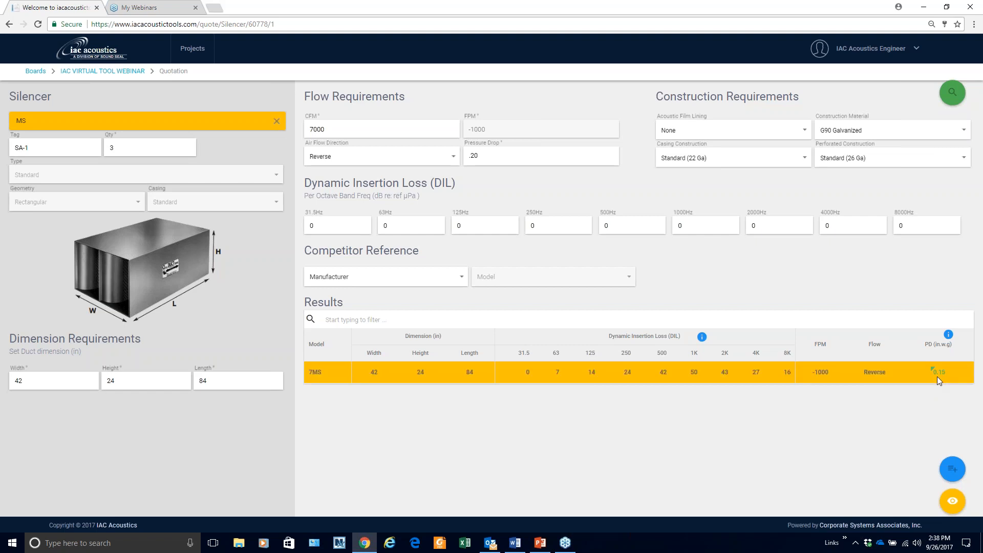
{"action": "left_click", "coordinate": [949, 338]}
{"action": "left_click", "coordinate": [952, 469]}
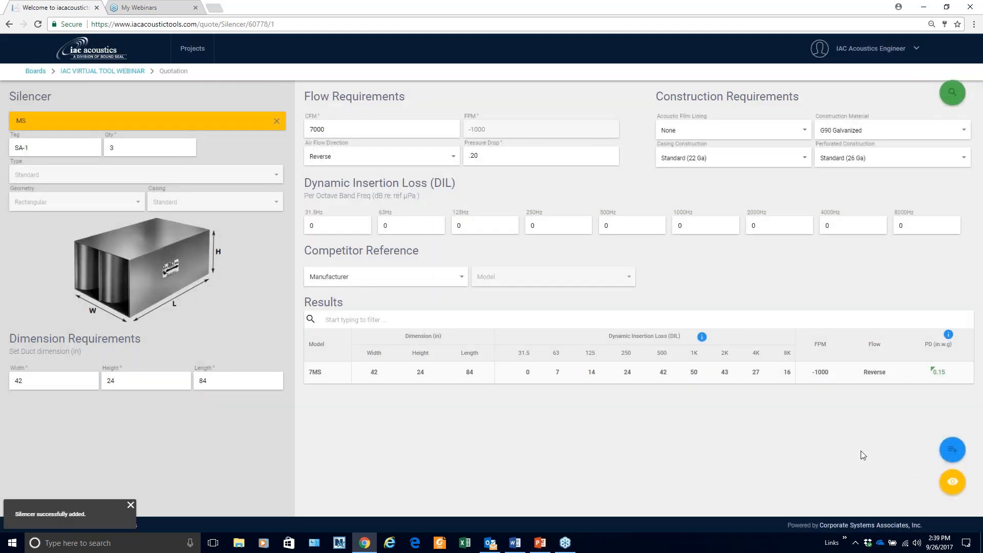
Step: View the project's product list and examine the full details of silencer SA-1
{"action": "left_click", "coordinate": [952, 481]}
{"action": "left_click", "coordinate": [921, 512]}
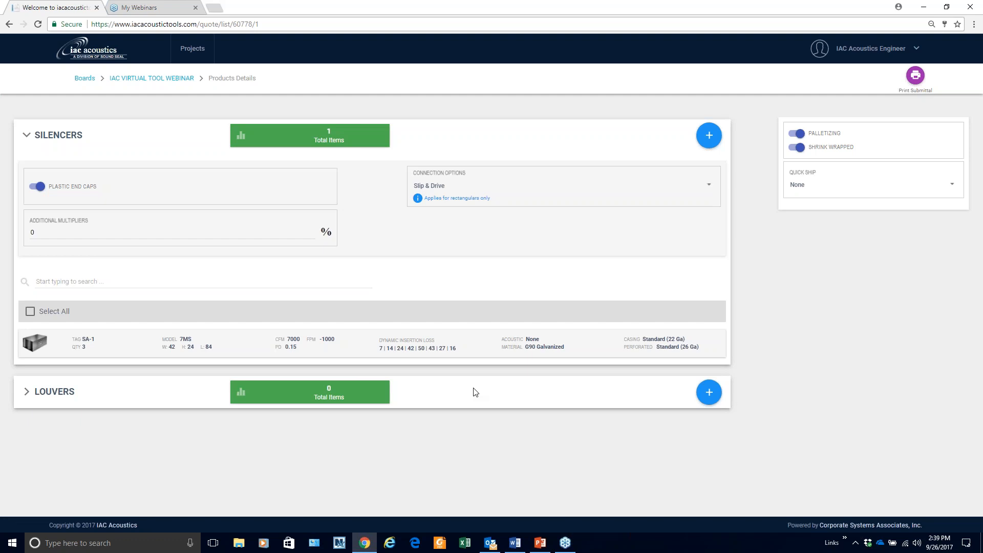
{"action": "mouse_move", "coordinate": [654, 346]}
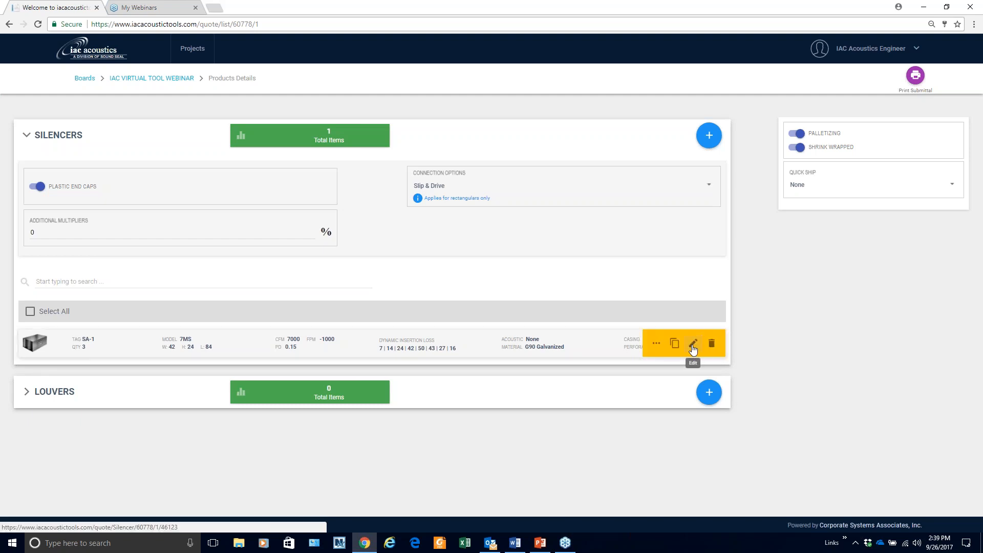
{"action": "left_click", "coordinate": [657, 344]}
{"action": "scroll", "coordinate": [527, 393], "scroll_direction": "down", "scroll_amount": 2}
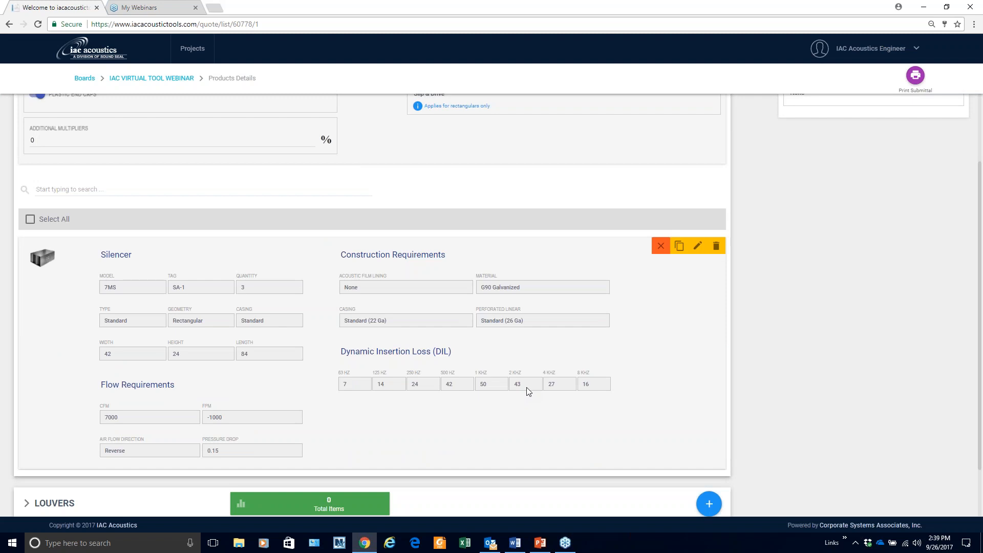
{"action": "left_click", "coordinate": [660, 245]}
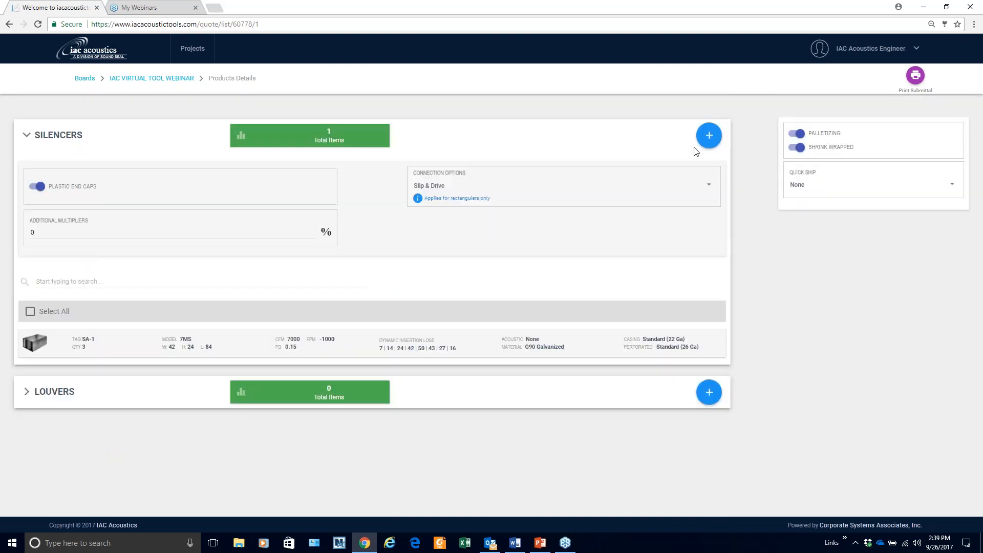
Step: Start another silencer item in the project and tag it SA-2, keeping the quantity at 1
{"action": "left_click", "coordinate": [709, 136]}
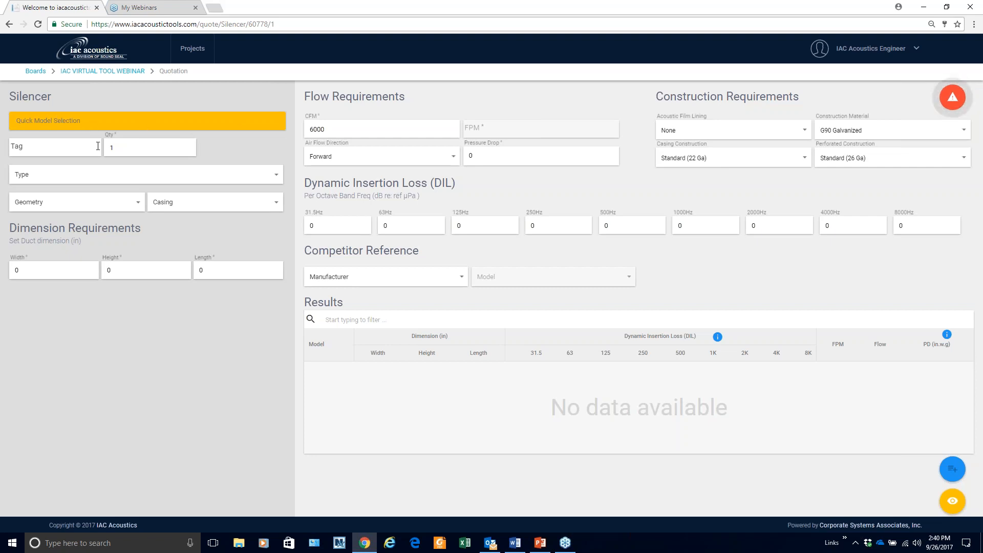
{"action": "left_click", "coordinate": [66, 154]}
{"action": "type", "text": "SA-2"}
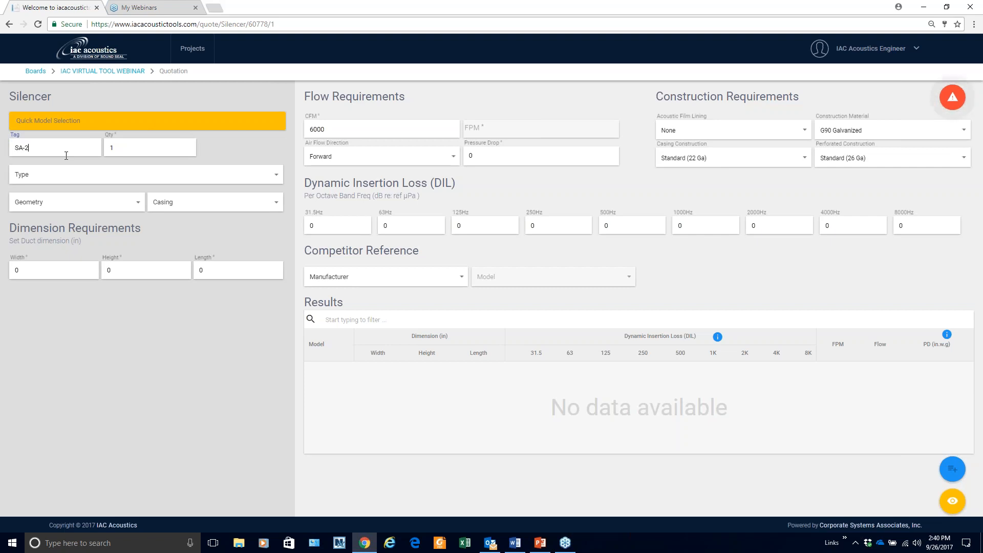
{"action": "key", "text": "Tab"}
{"action": "key", "text": "Tab"}
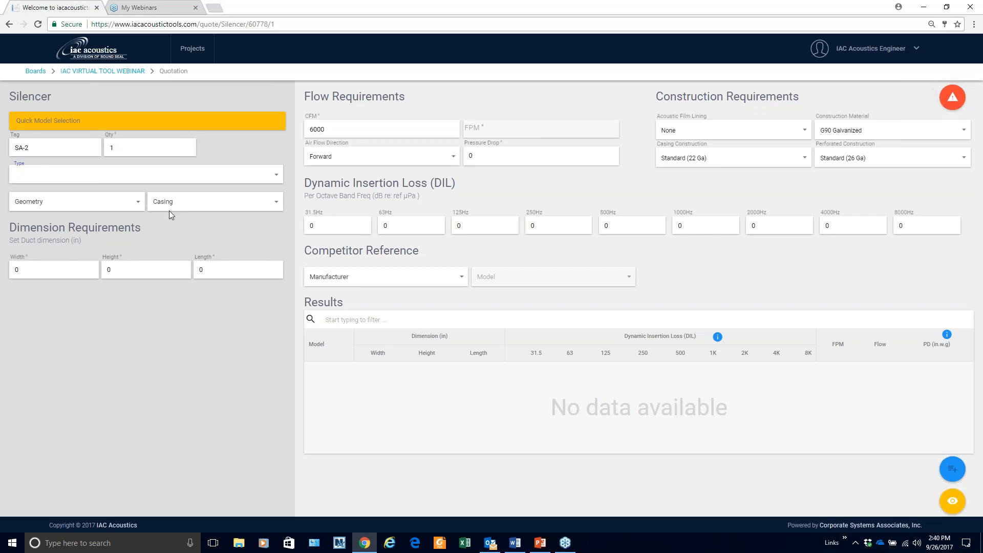
Step: Set the SA-2 silencer's type to UG, geometry to Rectangular and casing to Standard
{"action": "left_click", "coordinate": [129, 179]}
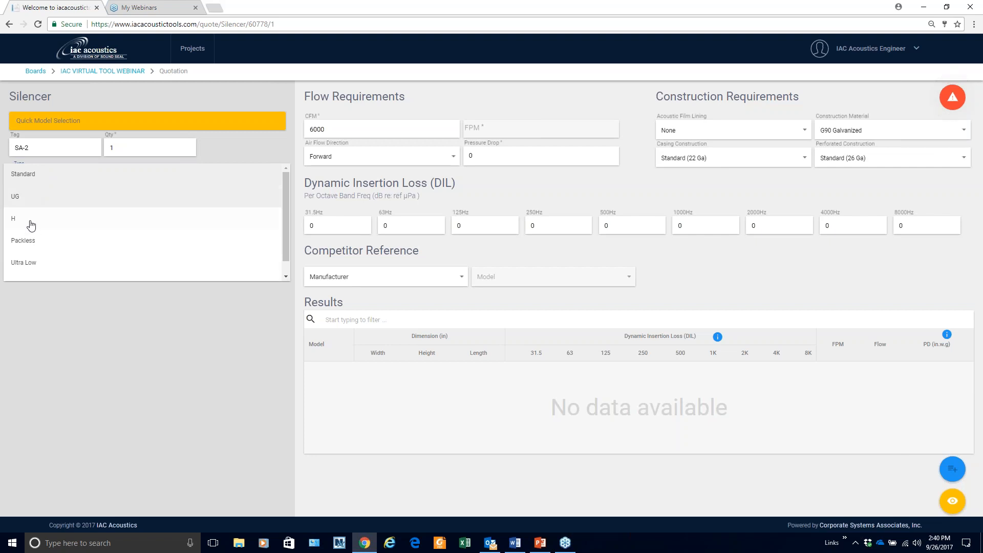
{"action": "scroll", "coordinate": [36, 264], "scroll_direction": "down", "scroll_amount": 1}
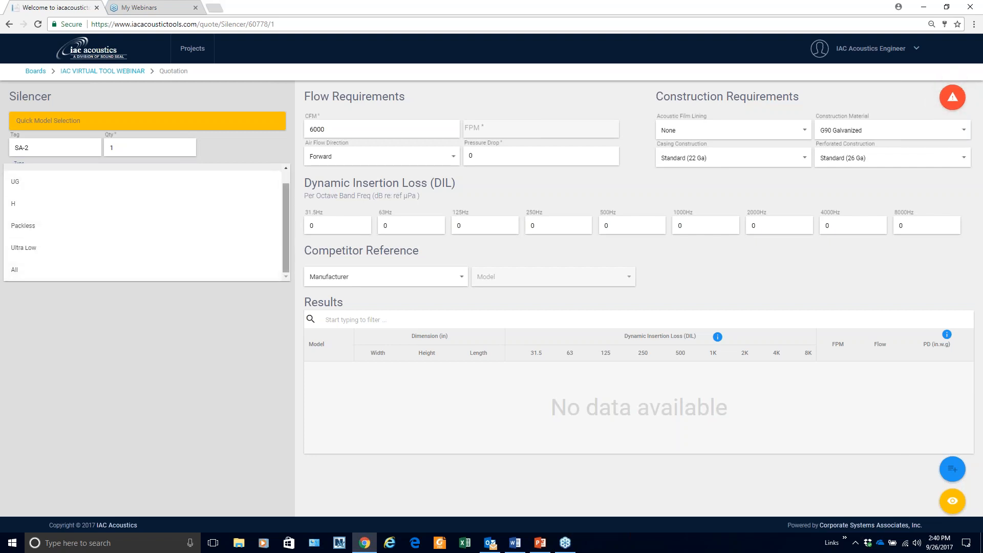
{"action": "scroll", "coordinate": [277, 225], "scroll_direction": "up", "scroll_amount": 1}
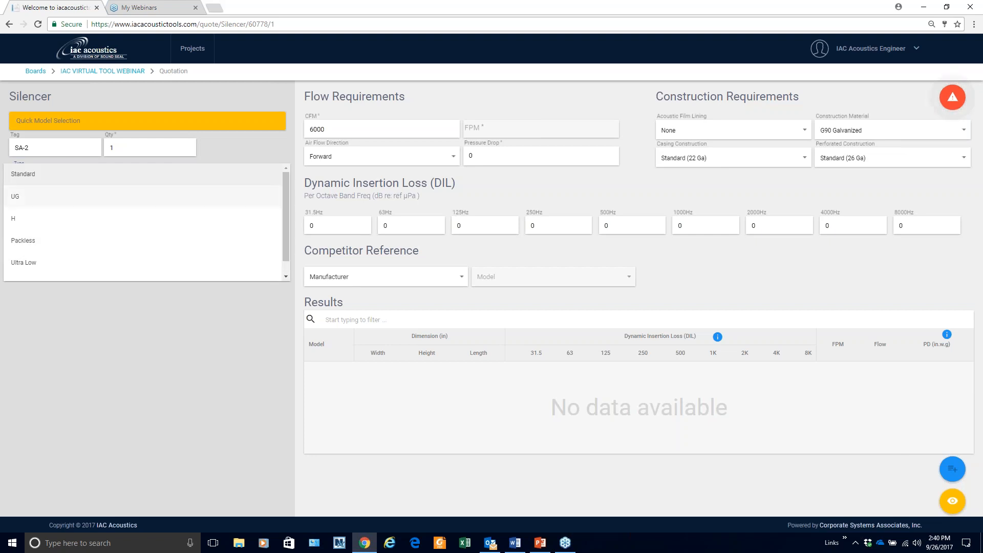
{"action": "left_click", "coordinate": [256, 197]}
{"action": "left_click", "coordinate": [134, 202]}
{"action": "left_click", "coordinate": [123, 202]}
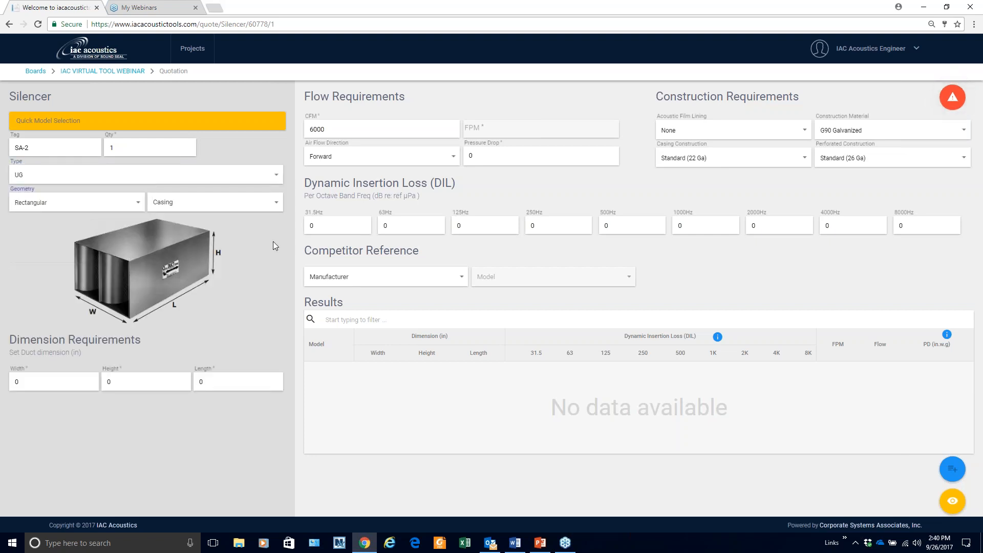
{"action": "left_click", "coordinate": [213, 208]}
{"action": "left_click", "coordinate": [164, 202]}
Step: Set the SA-2 duct dimensions to 36 in width, 36 in height and 60 in length
{"action": "left_click", "coordinate": [47, 385]}
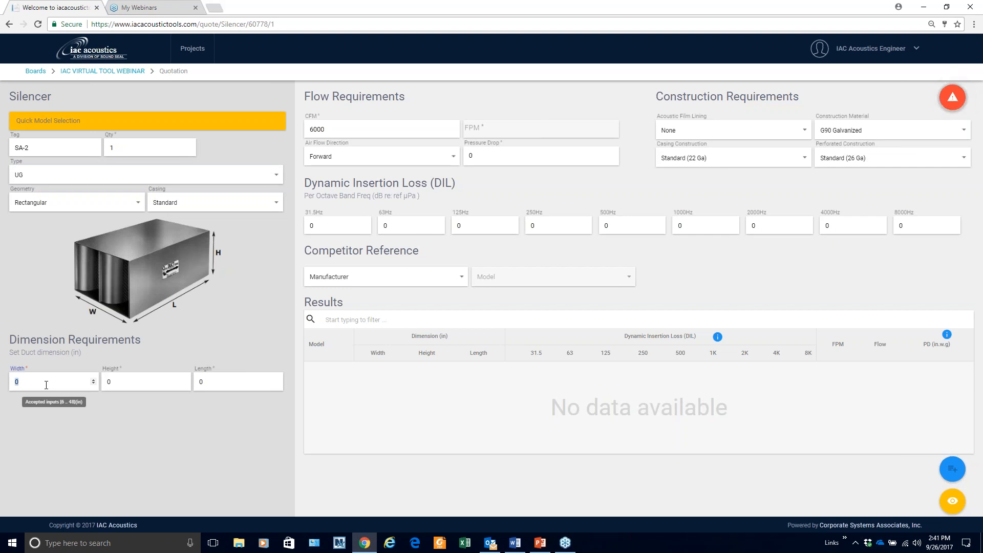
{"action": "type", "text": "36"}
{"action": "key", "text": "Tab"}
{"action": "type", "text": "36"}
{"action": "key", "text": "Tab"}
{"action": "type", "text": "60"}
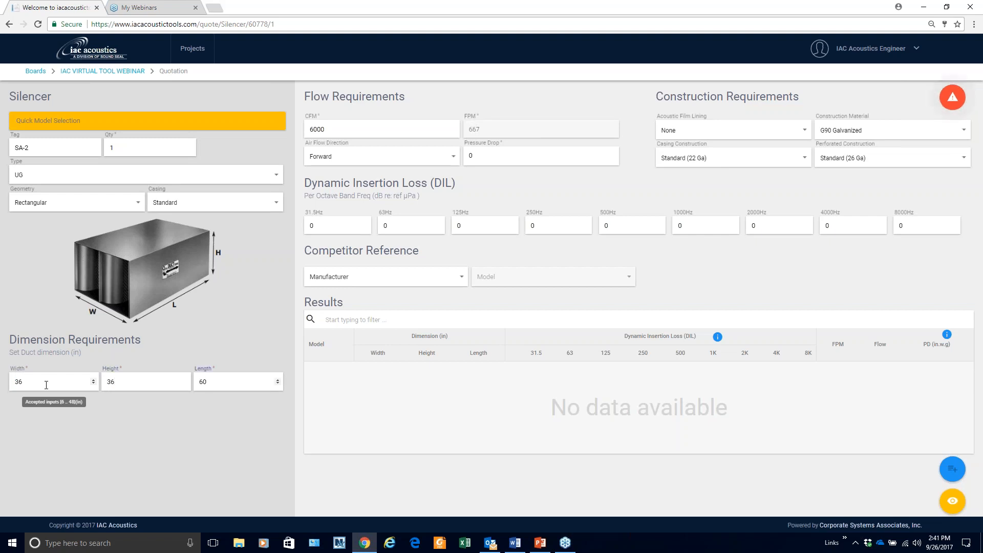
Step: Set the SA-2 flow requirements to 5000 CFM with a pressure drop of .15
{"action": "key", "text": "Tab"}
{"action": "type", "text": "5000"}
{"action": "key", "text": "Tab"}
{"action": "key", "text": "Tab"}
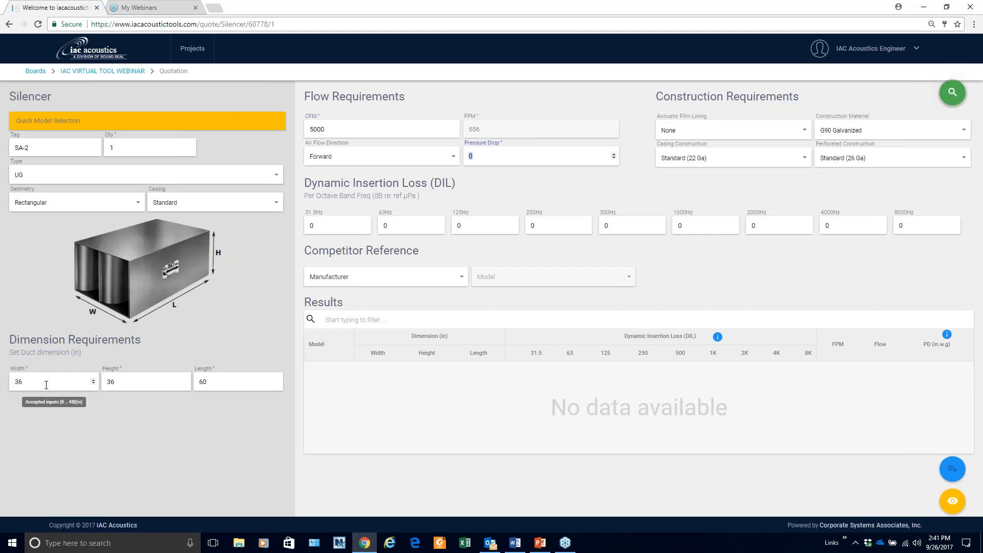
{"action": "key", "text": "BackSpace"}
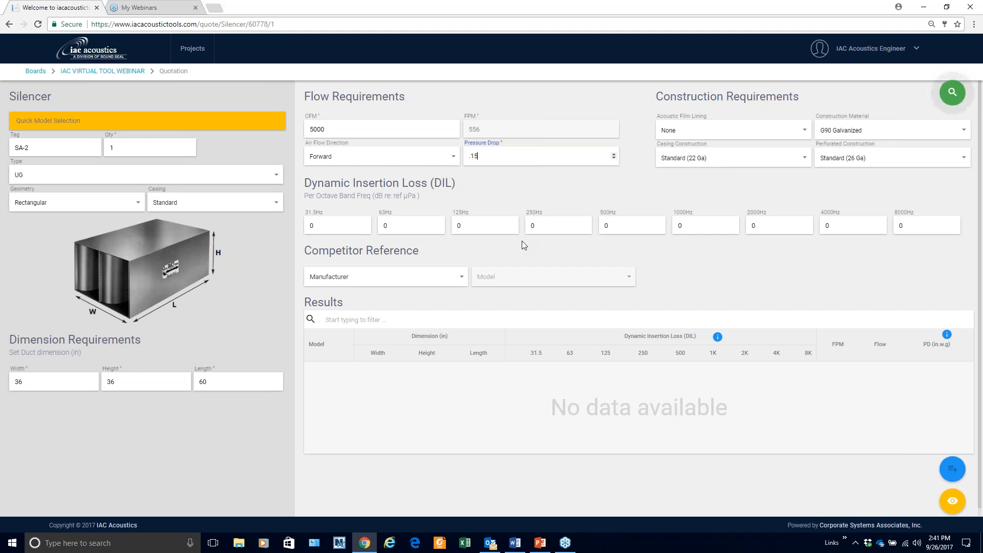
Step: Set the required dynamic insertion loss to 5, 12, 20, 38, 42, 23, 17 and 10 for the octave bands from 63 Hz to 8000 Hz
{"action": "key", "text": "Tab"}
{"action": "key", "text": "Tab"}
{"action": "key", "text": "Tab"}
{"action": "key", "text": "Tab"}
{"action": "key", "text": "Tab"}
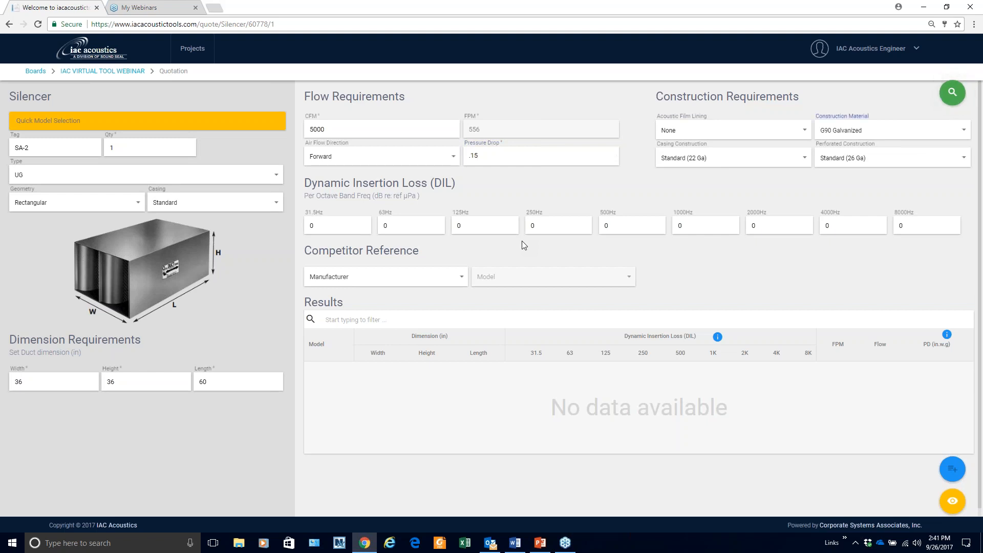
{"action": "key", "text": "Tab"}
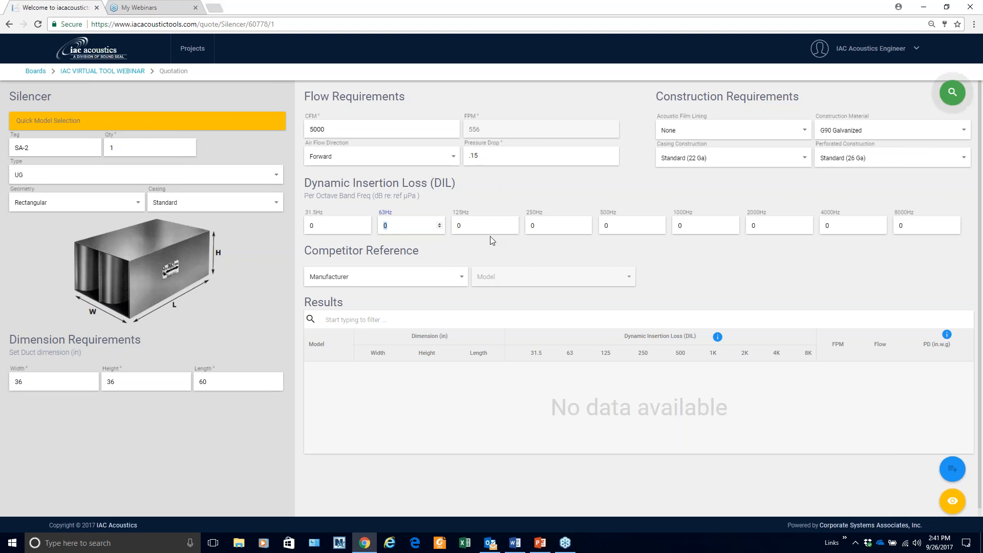
{"action": "left_click", "coordinate": [467, 226]}
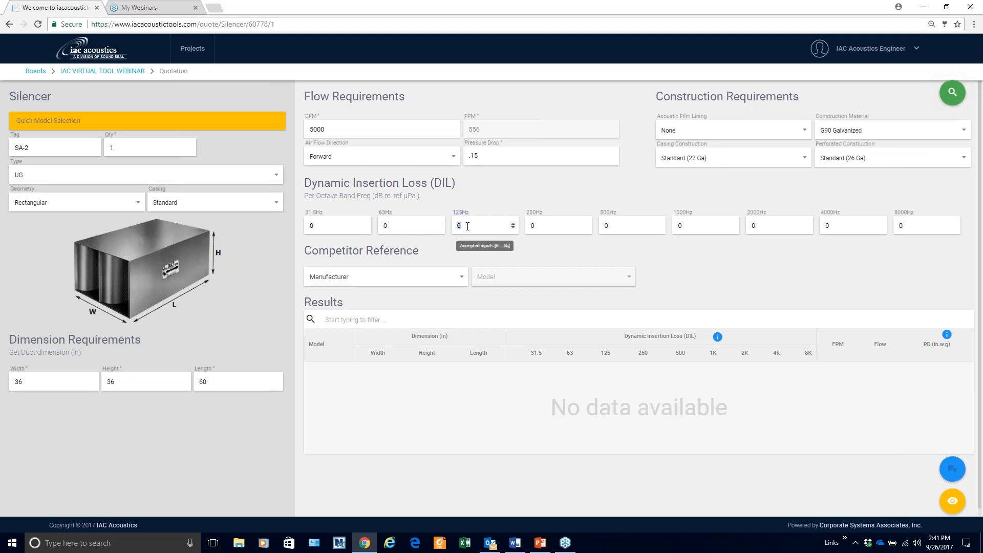
{"action": "key", "text": "shift+Tab"}
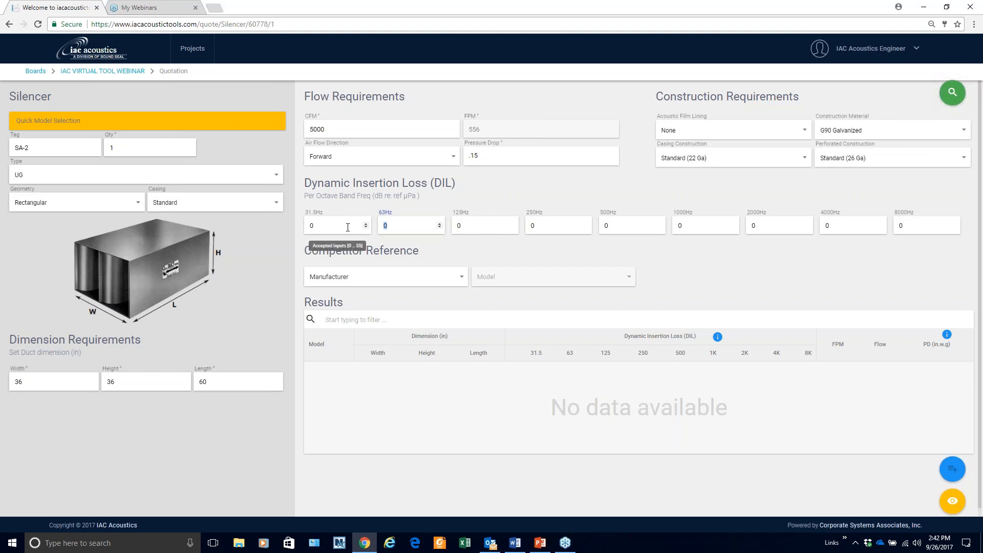
{"action": "type", "text": "5"}
{"action": "key", "text": "Tab"}
{"action": "type", "text": "12"}
{"action": "key", "text": "Tab"}
{"action": "type", "text": "20"}
{"action": "key", "text": "Tab"}
{"action": "type", "text": "38"}
{"action": "key", "text": "Tab"}
{"action": "type", "text": "42"}
{"action": "key", "text": "Tab"}
{"action": "type", "text": "23"}
{"action": "key", "text": "Tab"}
{"action": "type", "text": "17"}
{"action": "key", "text": "Tab"}
{"action": "type", "text": "10"}
{"action": "key", "text": "Tab"}
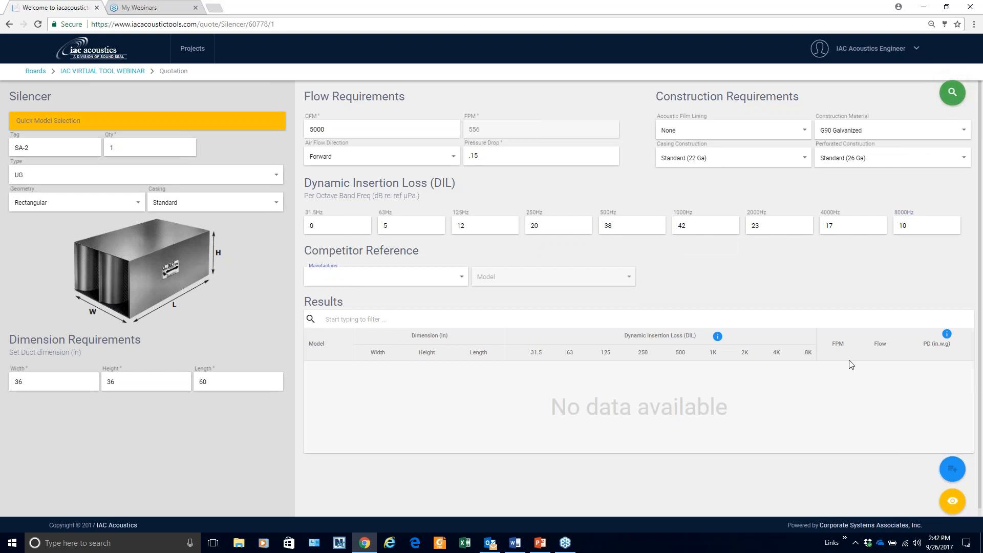
Step: Search for matching UG silencers and compare the 5UGLFL, 5UGLFM and 5UGLFS results using the DIL color code legend
{"action": "left_click", "coordinate": [951, 95]}
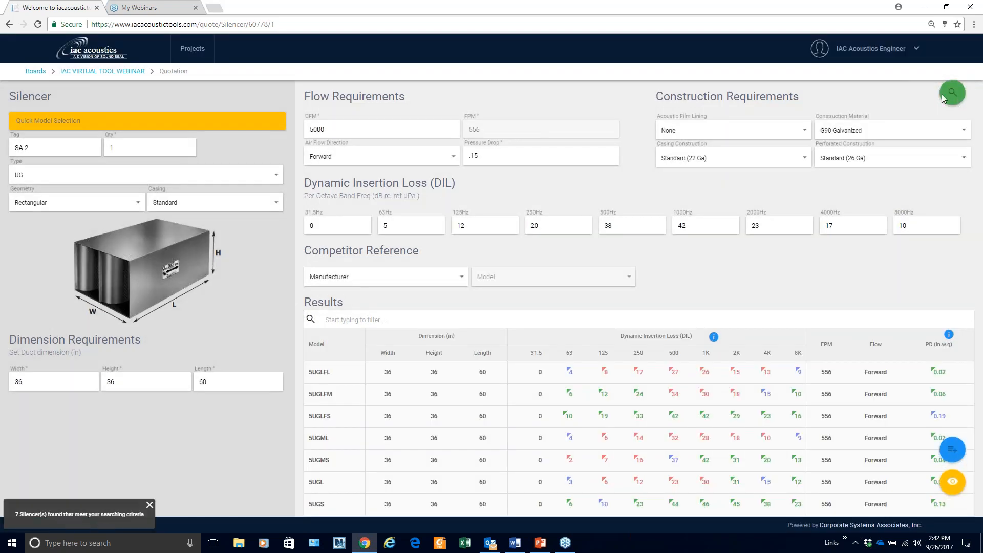
{"action": "scroll", "coordinate": [800, 265], "scroll_direction": "down", "scroll_amount": 2}
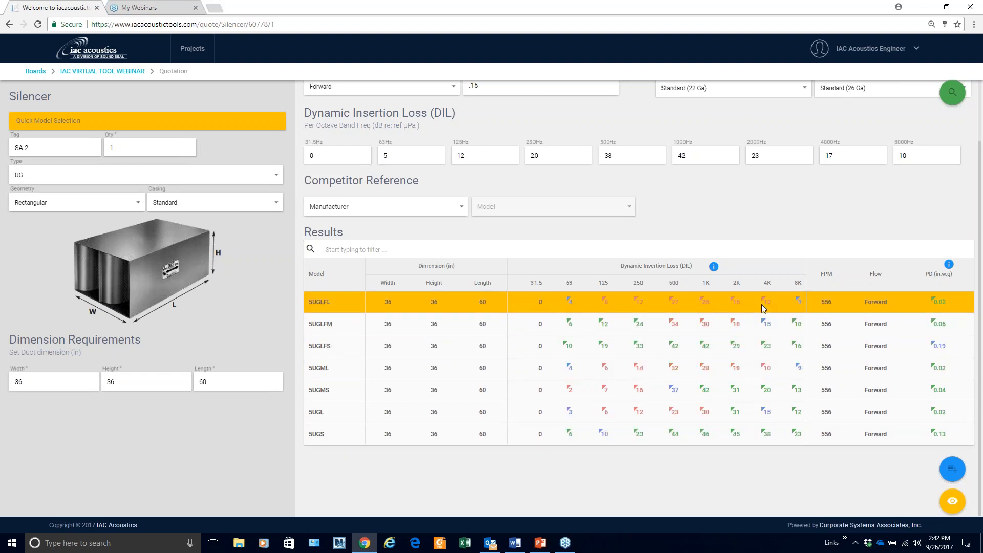
{"action": "mouse_move", "coordinate": [711, 269]}
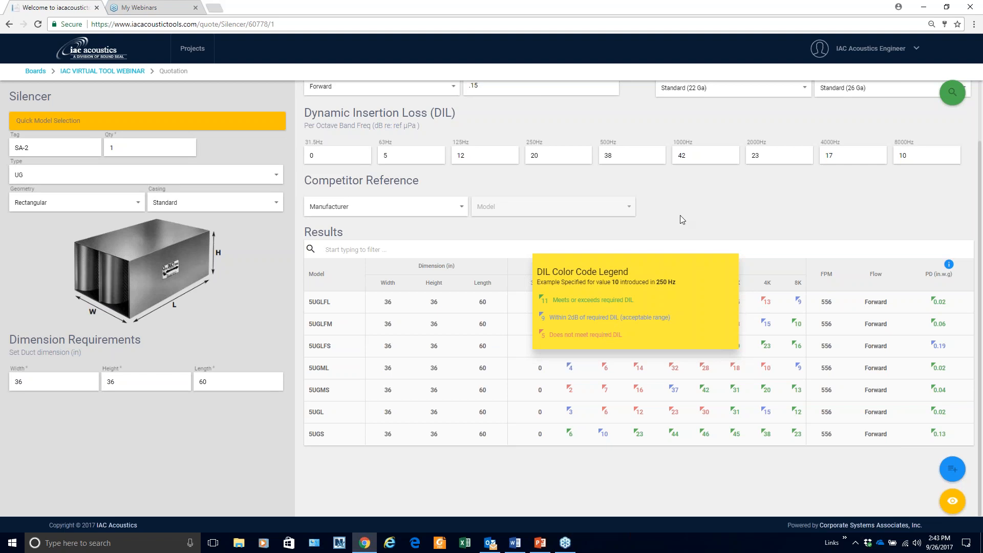
{"action": "left_click", "coordinate": [822, 304]}
{"action": "left_click", "coordinate": [927, 324]}
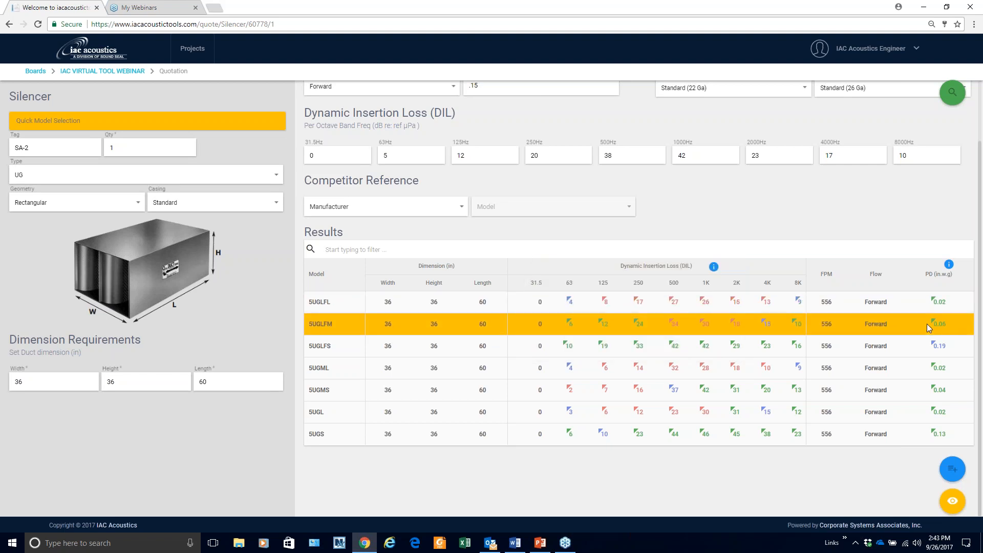
{"action": "left_click", "coordinate": [700, 350]}
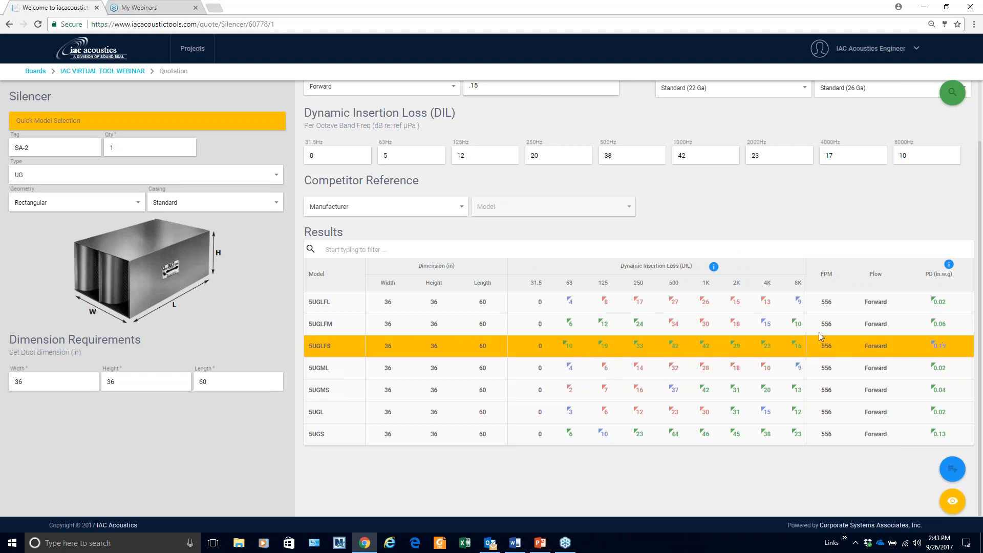
Step: Review the color code legends for the dynamic insertion loss and pressure drop results
{"action": "left_click", "coordinate": [714, 268]}
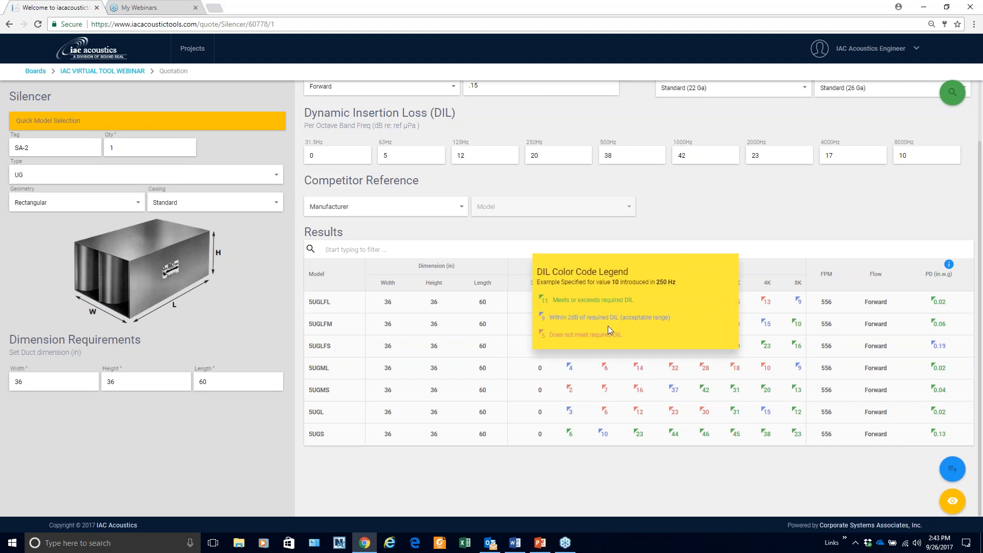
{"action": "left_click", "coordinate": [676, 210]}
{"action": "left_click", "coordinate": [948, 265]}
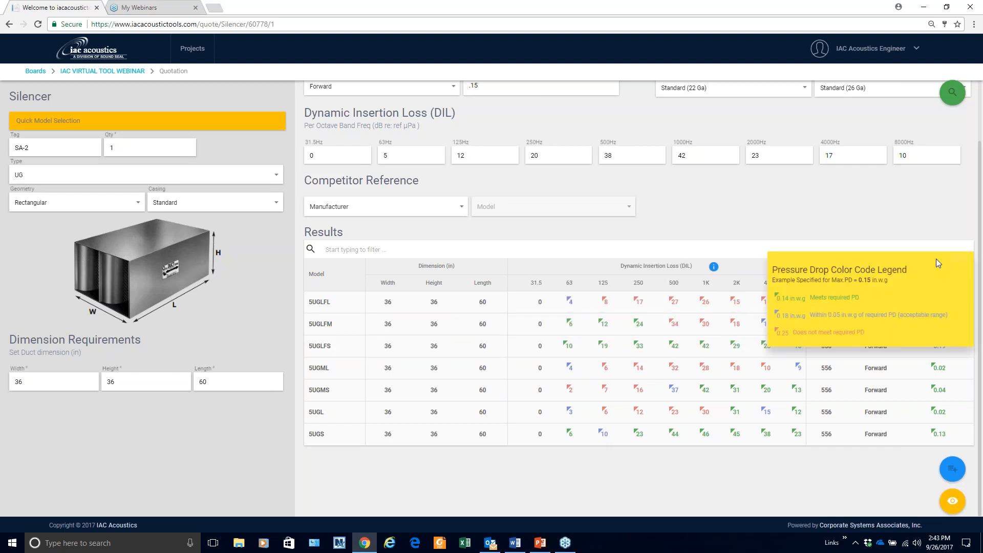
{"action": "left_click", "coordinate": [825, 215]}
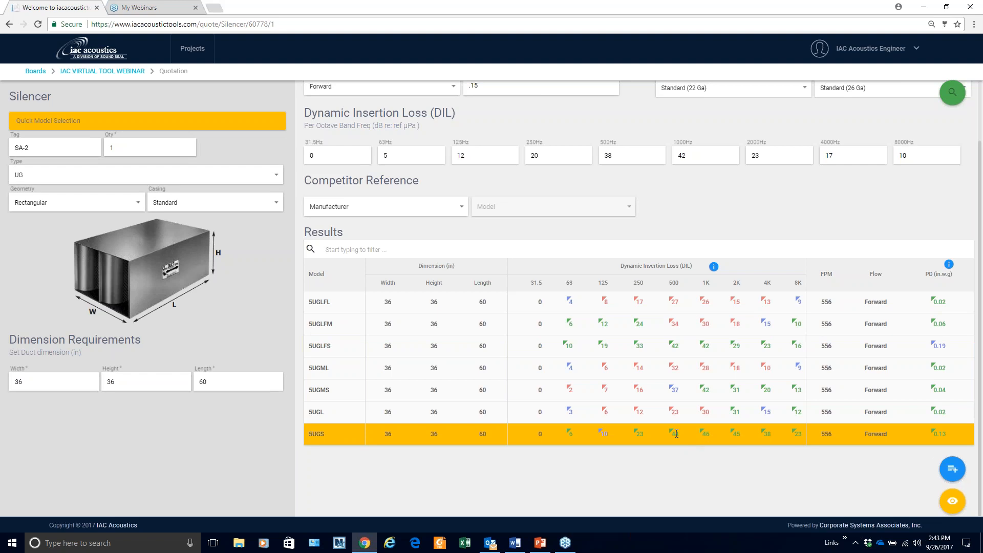
Step: Add the 5UGS model to the project as SA-2 and open the project's product list
{"action": "left_click", "coordinate": [952, 467]}
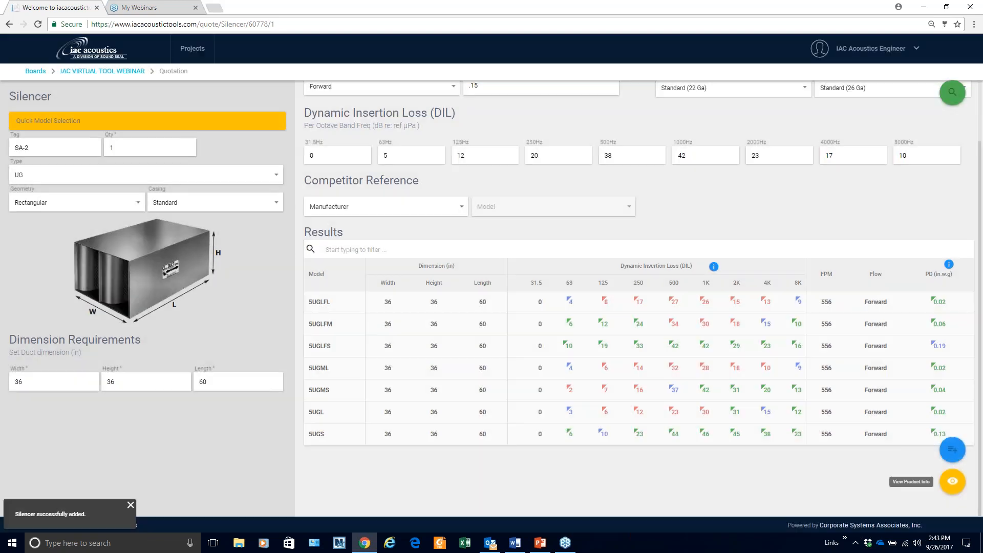
{"action": "left_click", "coordinate": [952, 489]}
{"action": "left_click", "coordinate": [921, 509]}
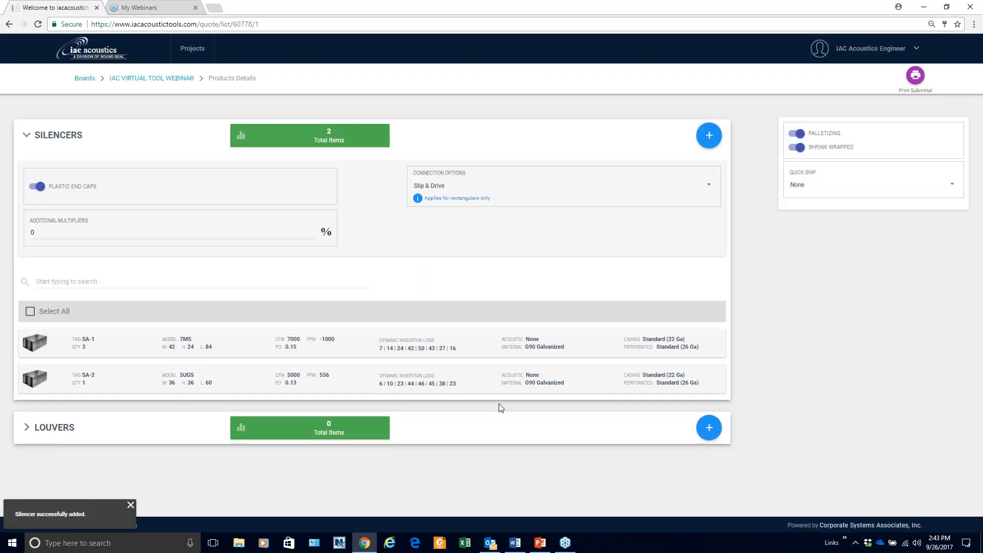
{"action": "mouse_move", "coordinate": [122, 391]}
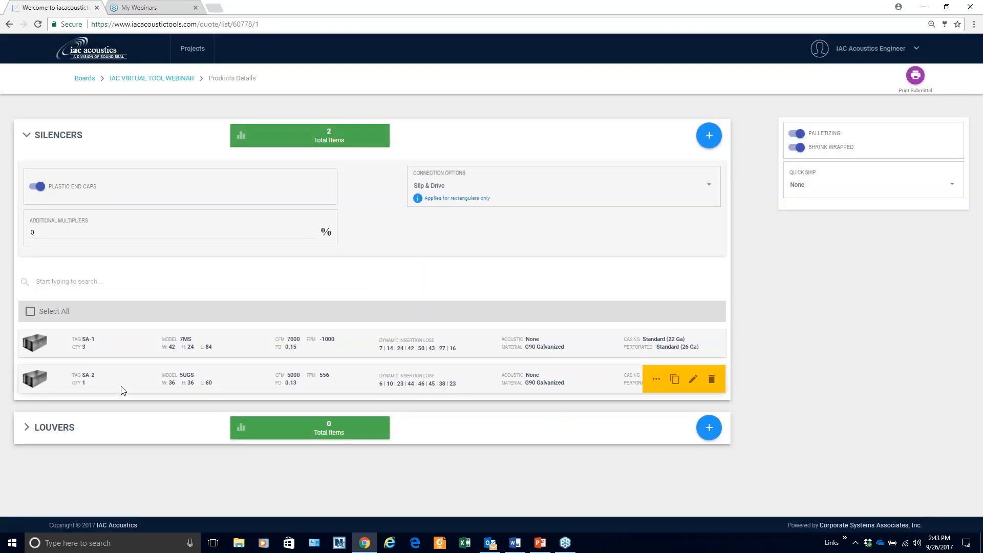
Step: Start a new silencer tagged SA-3 with Standard type, Rectangular geometry and Standard casing
{"action": "left_click", "coordinate": [709, 135]}
{"action": "key", "text": "alt+Tab"}
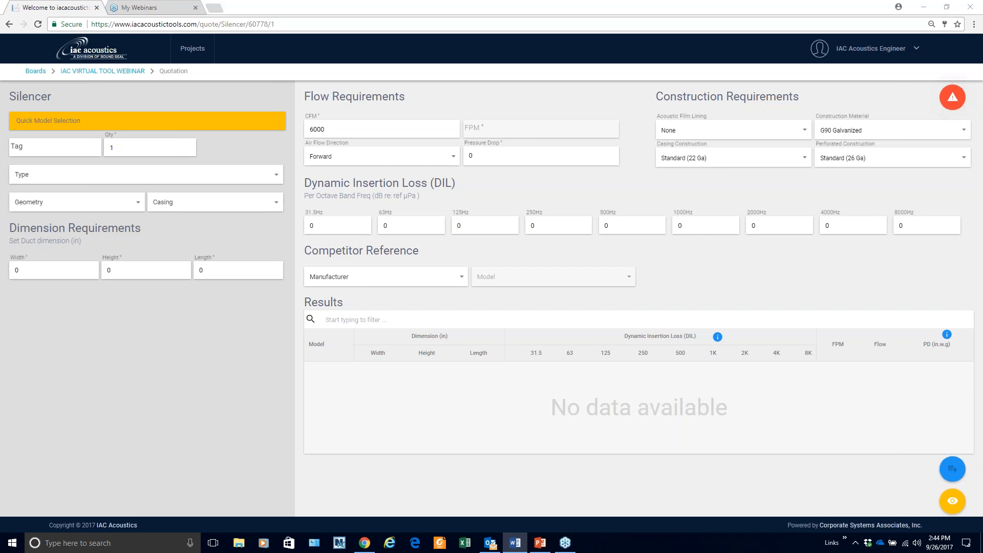
{"action": "left_click", "coordinate": [52, 153]}
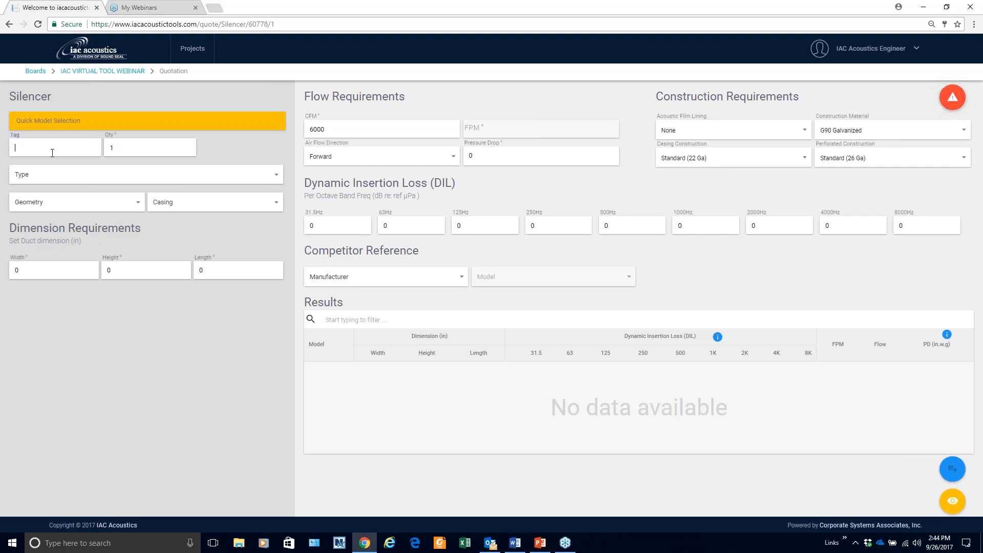
{"action": "type", "text": "SA-3"}
{"action": "key", "text": "Tab"}
{"action": "left_click", "coordinate": [52, 174]}
{"action": "left_click", "coordinate": [52, 174]}
{"action": "left_click", "coordinate": [76, 202]}
{"action": "left_click", "coordinate": [77, 201]}
{"action": "left_click", "coordinate": [158, 206]}
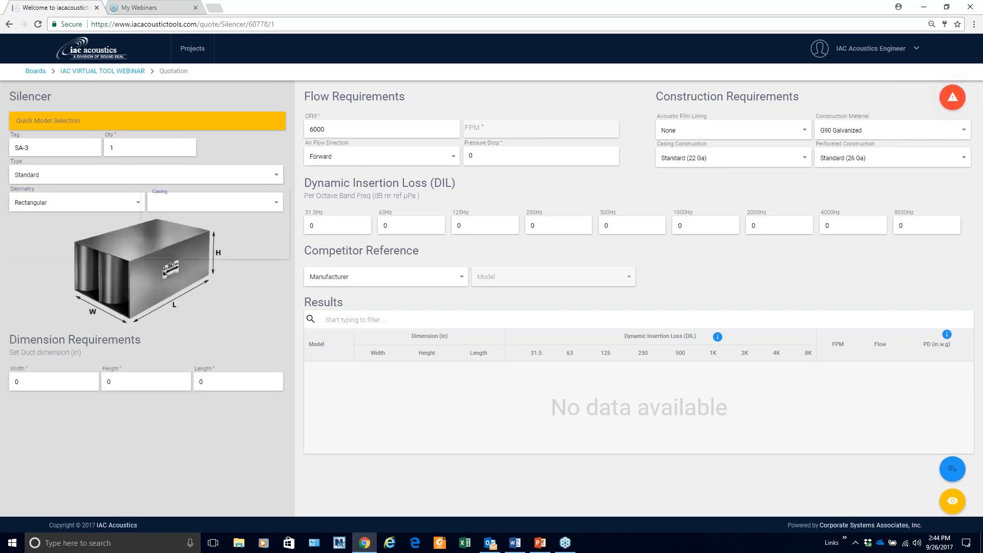
{"action": "left_click", "coordinate": [161, 201]}
Step: Enter SA-3 duct dimensions of 60 in width, 60 in height and 60 in length, accepting the split into four 30 x 30 in modules
{"action": "left_click", "coordinate": [16, 382]}
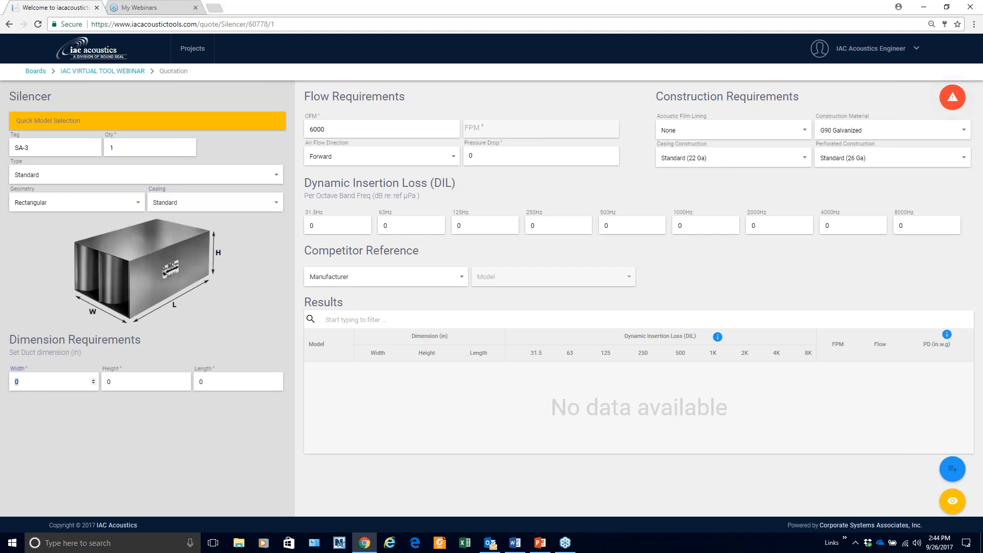
{"action": "type", "text": "60"}
{"action": "key", "text": "Tab"}
{"action": "type", "text": "60"}
{"action": "key", "text": "Tab"}
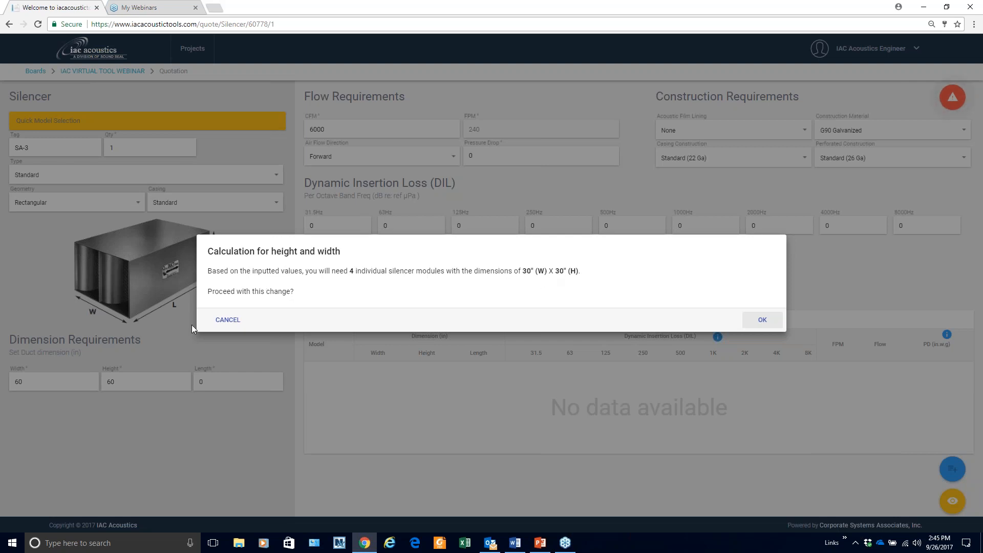
{"action": "left_click", "coordinate": [762, 320]}
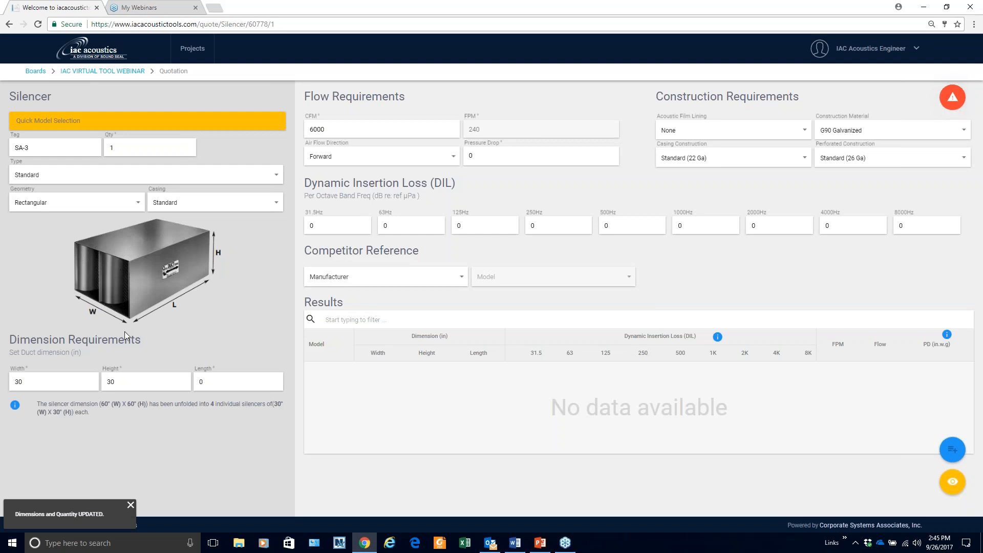
{"action": "double_click", "coordinate": [227, 375]}
{"action": "type", "text": "60"}
{"action": "key", "text": "Tab"}
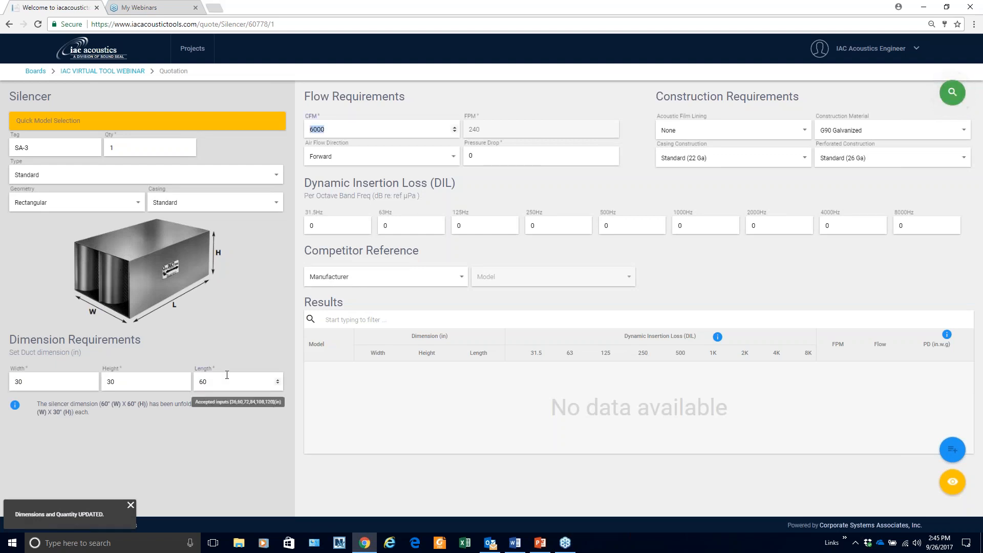
Step: Set the SA-3 flow requirements to 12000 CFM with a pressure drop of .13
{"action": "type", "text": "12000"}
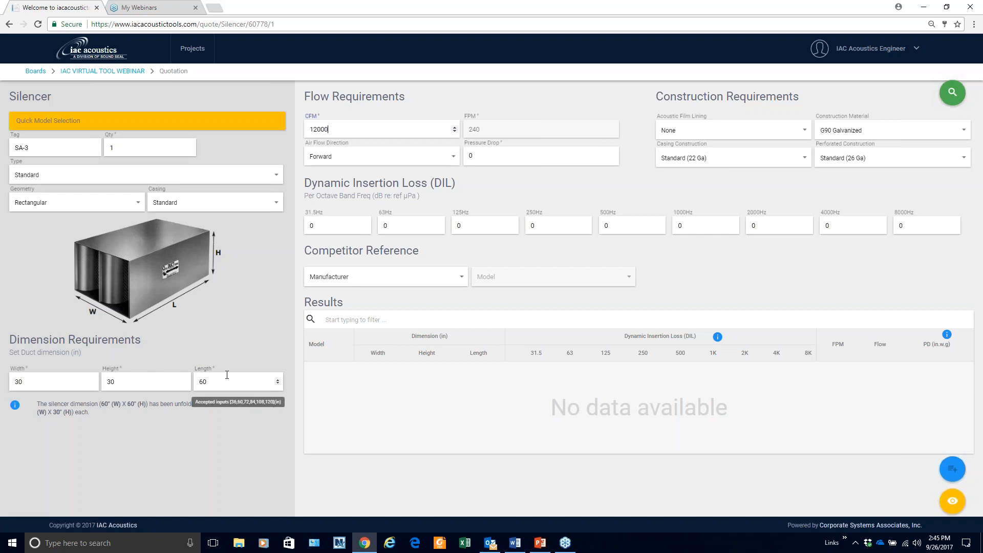
{"action": "key", "text": "Tab"}
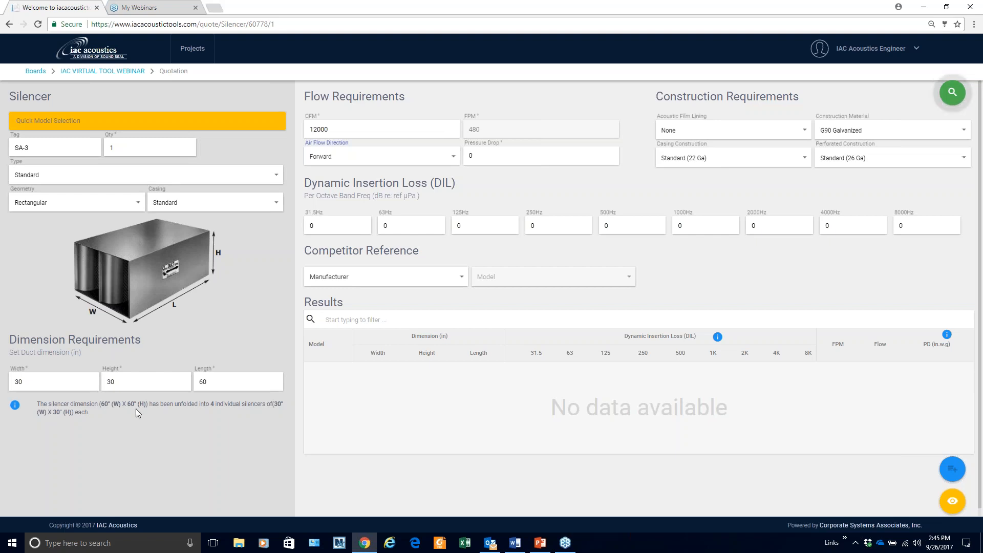
{"action": "left_click", "coordinate": [489, 157]}
{"action": "key", "text": "BackSpace"}
{"action": "type", "text": ".13"}
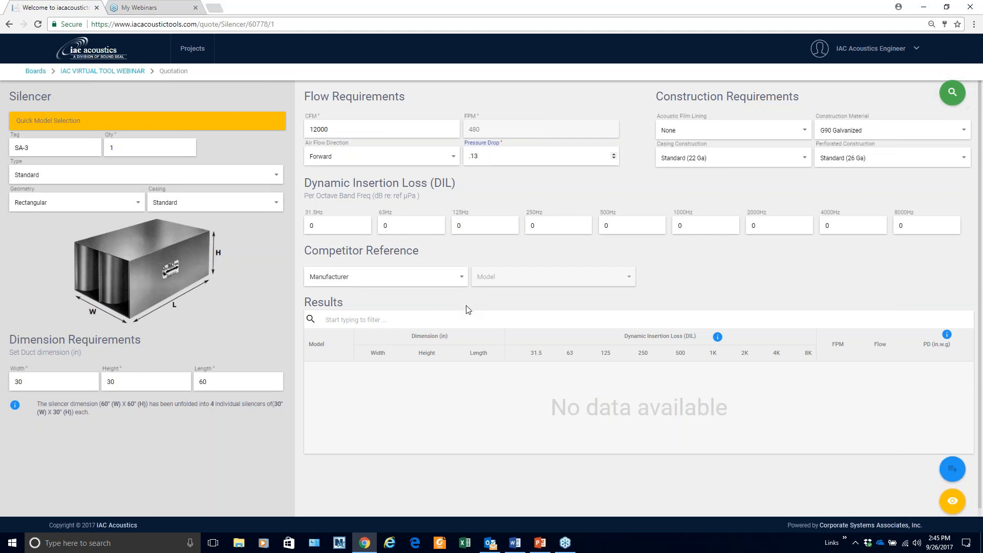
Step: Search for matching Standard silencers and add the 5MS model to the product list as SA-3
{"action": "left_click", "coordinate": [951, 100]}
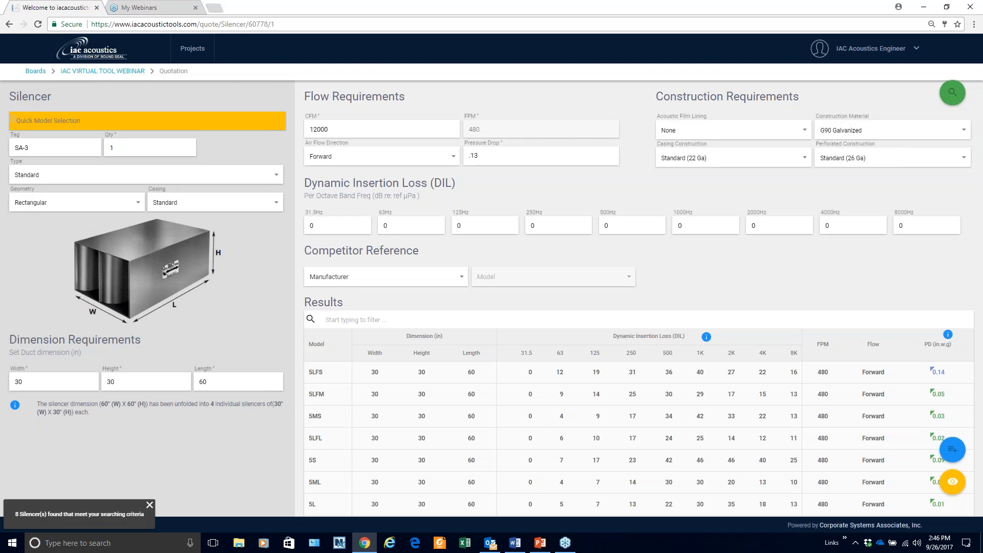
{"action": "scroll", "coordinate": [691, 288], "scroll_direction": "down", "scroll_amount": 3}
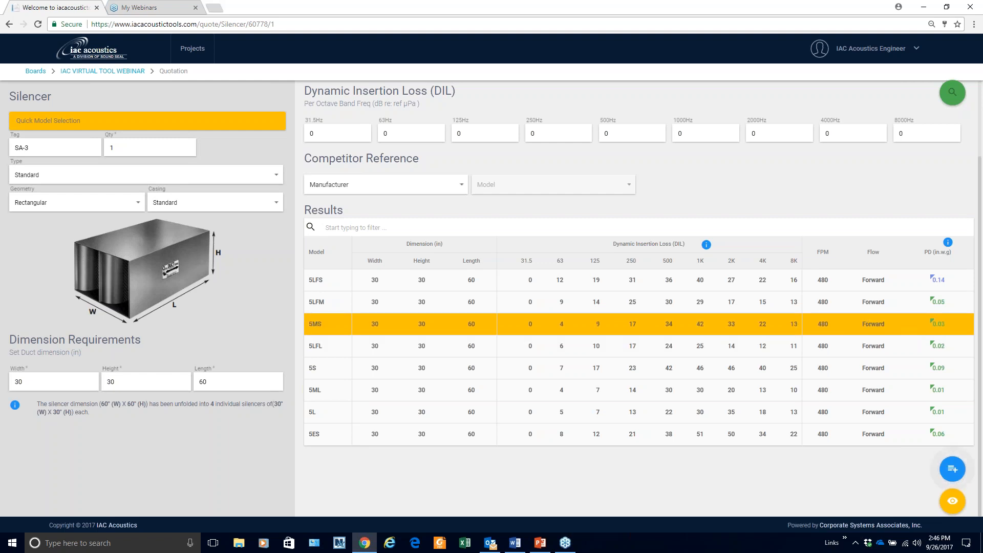
{"action": "left_click", "coordinate": [953, 480]}
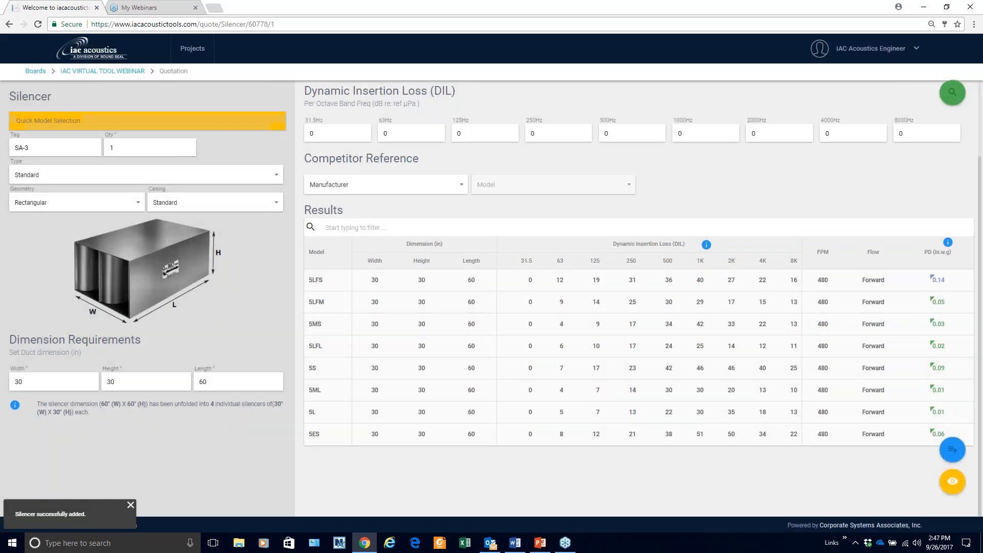
{"action": "left_click", "coordinate": [922, 513]}
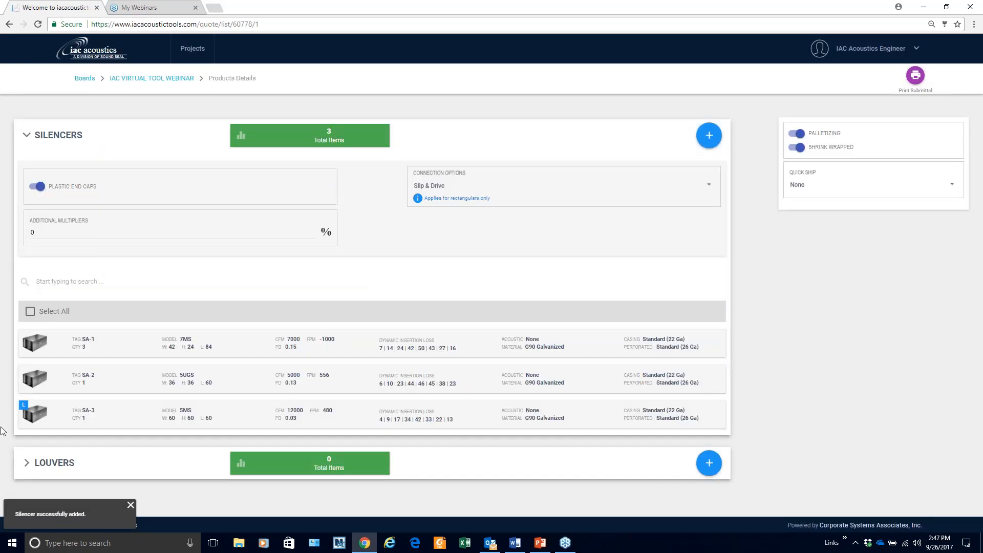
Step: Examine the full details of large silencer SA-3, including its unfolded dimensions, and close them
{"action": "scroll", "coordinate": [817, 427], "scroll_direction": "down", "scroll_amount": 1}
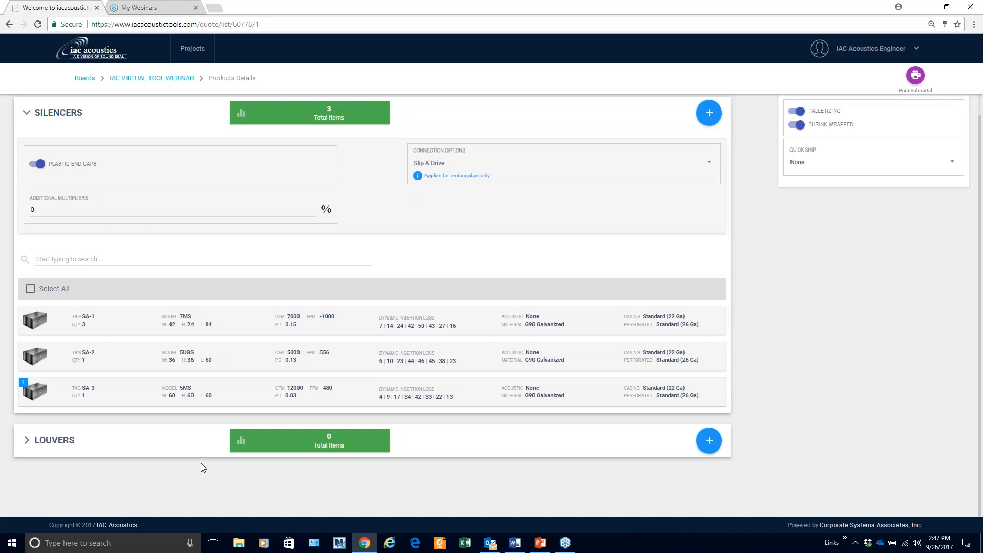
{"action": "left_click", "coordinate": [657, 395]}
{"action": "scroll", "coordinate": [657, 397], "scroll_direction": "down", "scroll_amount": 5}
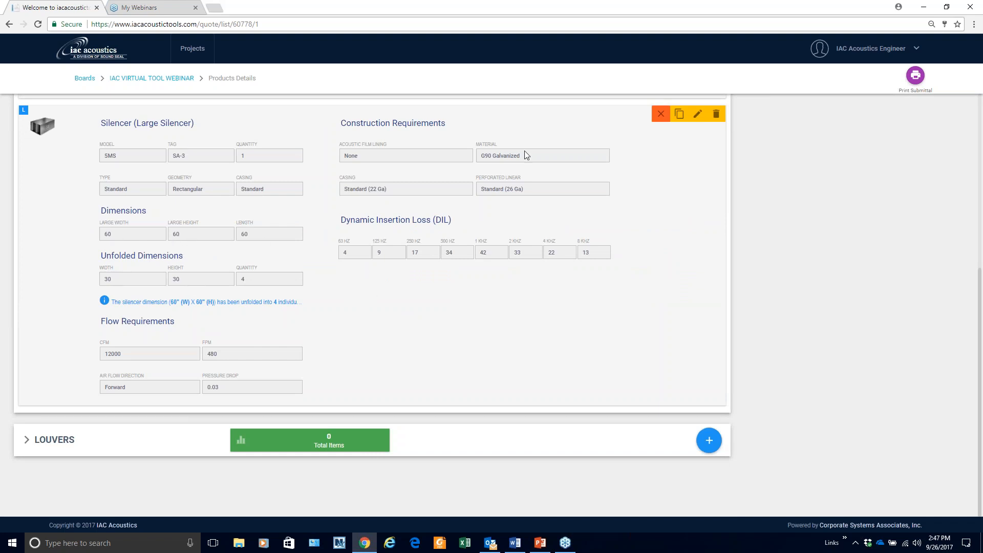
{"action": "left_click", "coordinate": [660, 114]}
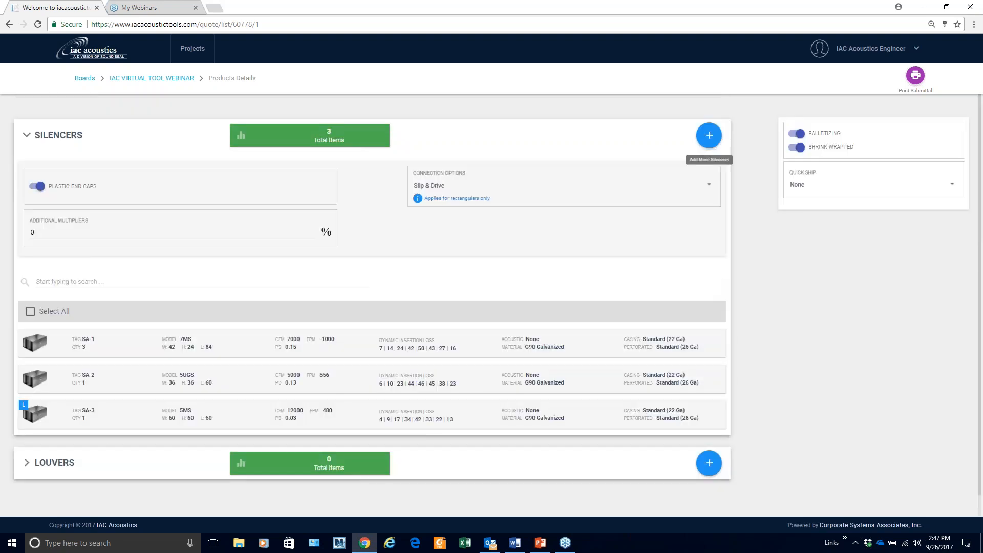
Step: Start another silencer entry in the project and tag it SA-4
{"action": "left_click", "coordinate": [710, 135]}
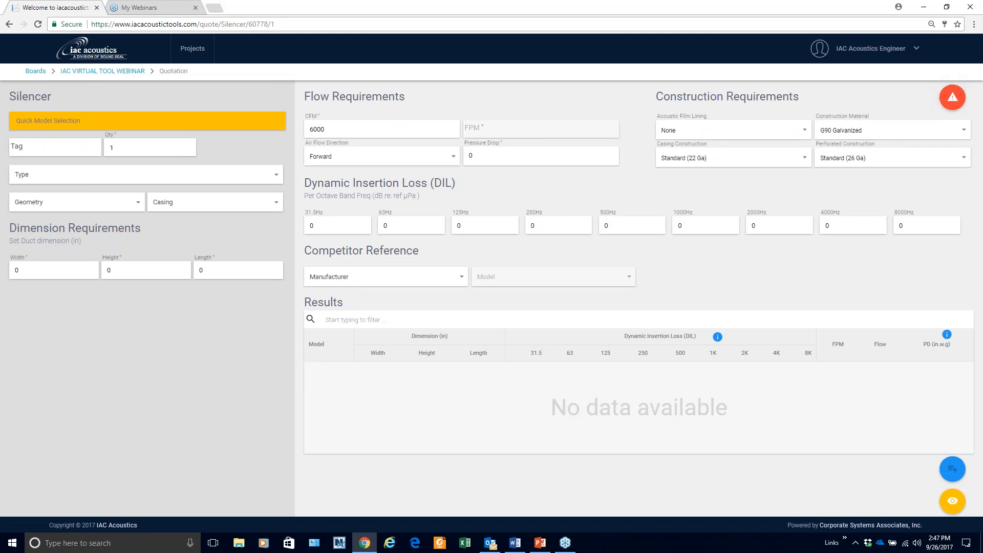
{"action": "left_click", "coordinate": [65, 147]}
{"action": "type", "text": "SA-4"}
{"action": "key", "text": "Tab"}
Step: Set the SA-4 competitor reference to manufacturer Vibro Acoustics and model RD-HV / UHV
{"action": "left_click", "coordinate": [461, 280]}
{"action": "left_click", "coordinate": [335, 301]}
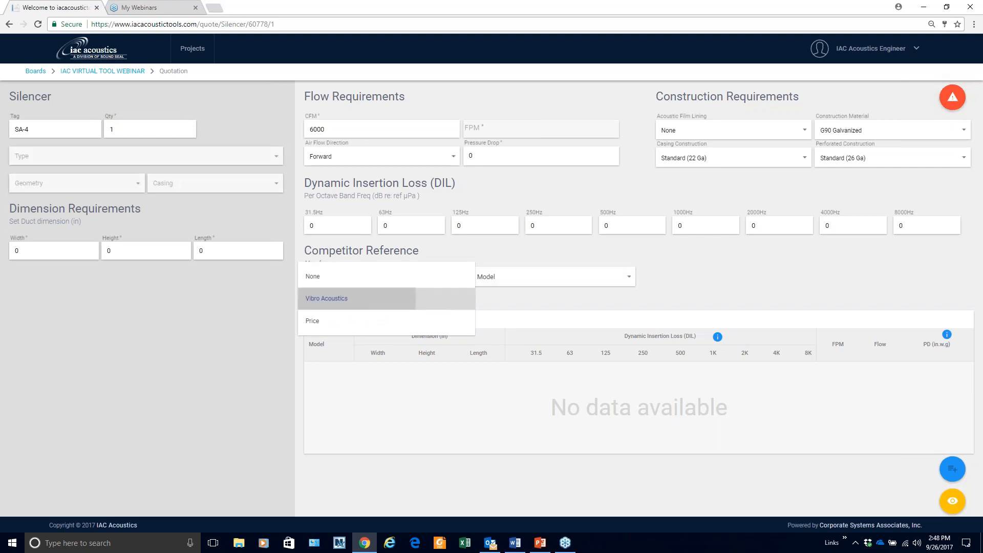
{"action": "left_click", "coordinate": [628, 280]}
{"action": "scroll", "coordinate": [540, 337], "scroll_direction": "down", "scroll_amount": 3}
{"action": "scroll", "coordinate": [540, 338], "scroll_direction": "down", "scroll_amount": 5}
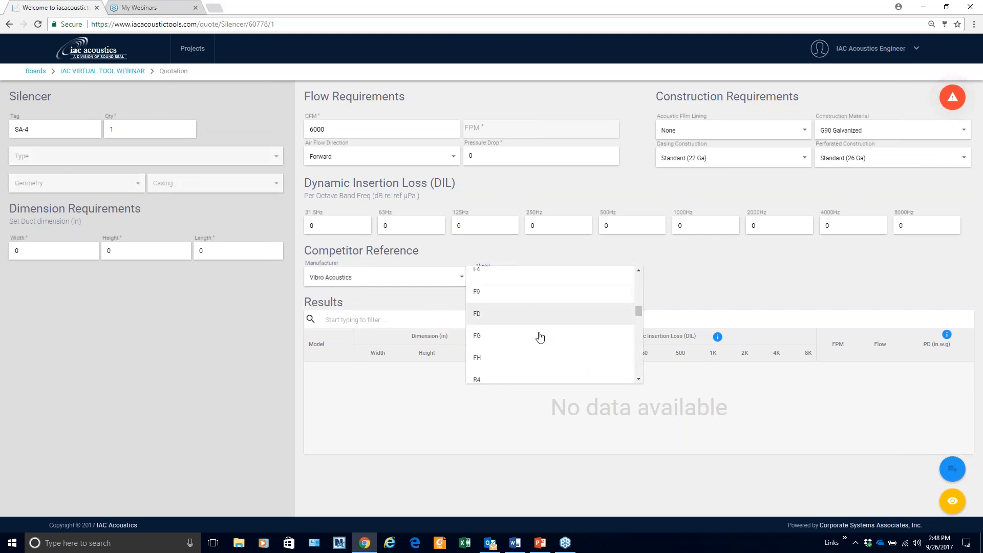
{"action": "scroll", "coordinate": [522, 341], "scroll_direction": "up", "scroll_amount": 2}
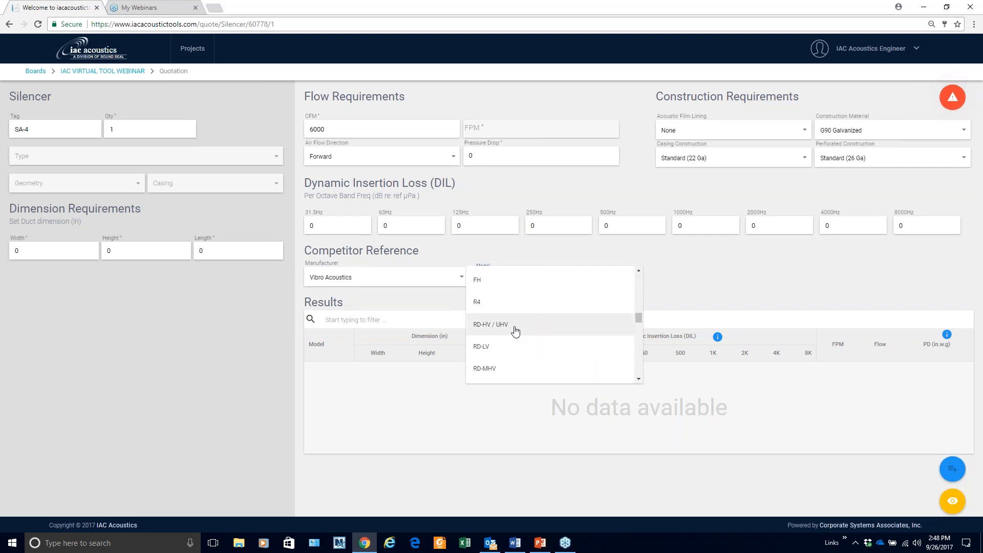
{"action": "left_click", "coordinate": [515, 329]}
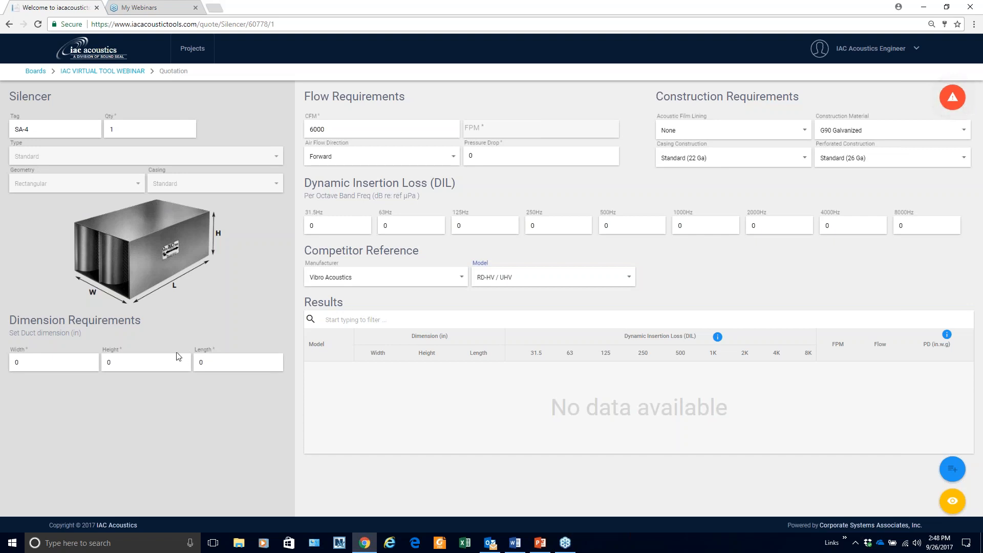
Step: Set the SA-4 duct dimensions to 24 in width, 24 in height and 60 in length, with a flow of 3000 CFM
{"action": "left_click", "coordinate": [33, 363]}
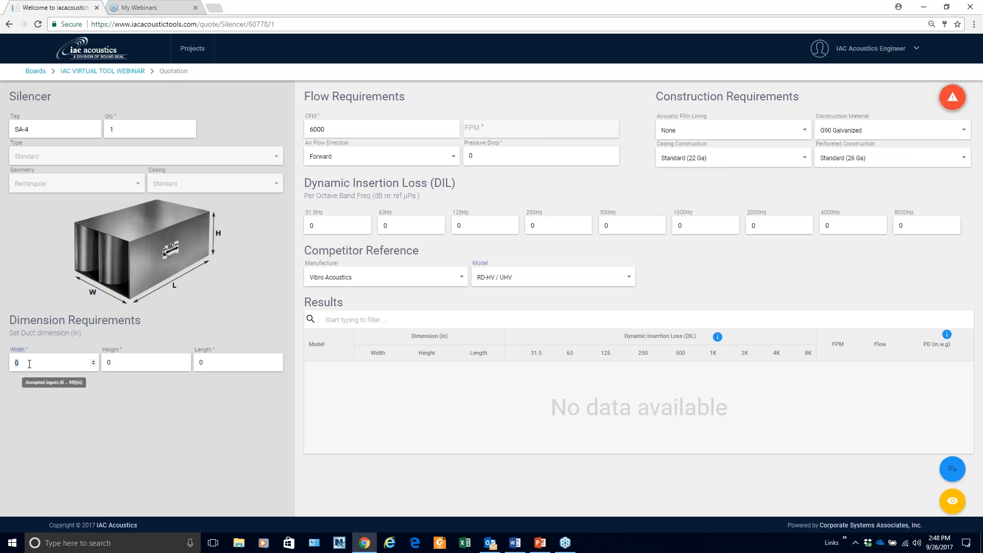
{"action": "type", "text": "24"}
{"action": "key", "text": "Tab"}
{"action": "type", "text": "24"}
{"action": "key", "text": "Tab"}
{"action": "type", "text": "60"}
{"action": "key", "text": "Tab"}
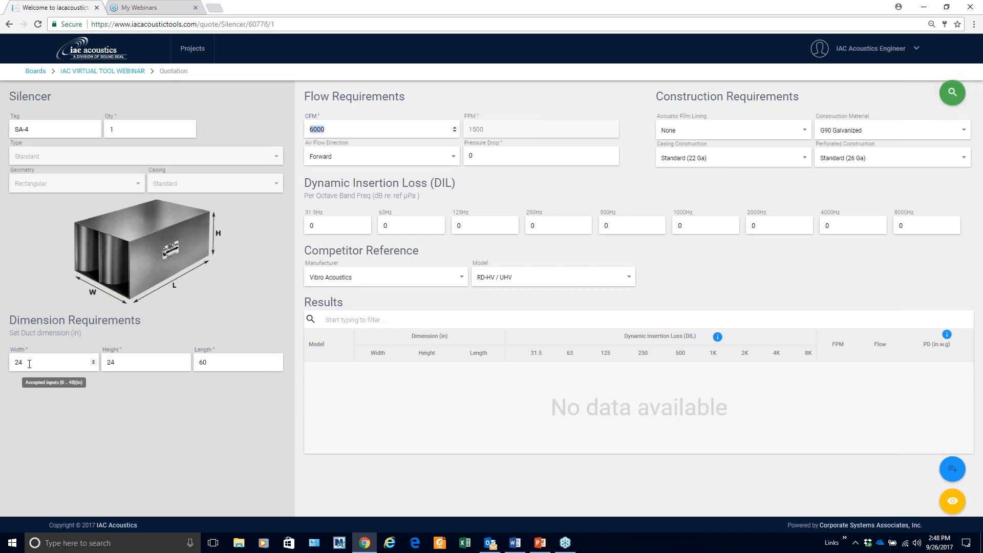
{"action": "type", "text": "3000"}
{"action": "key", "text": "Tab"}
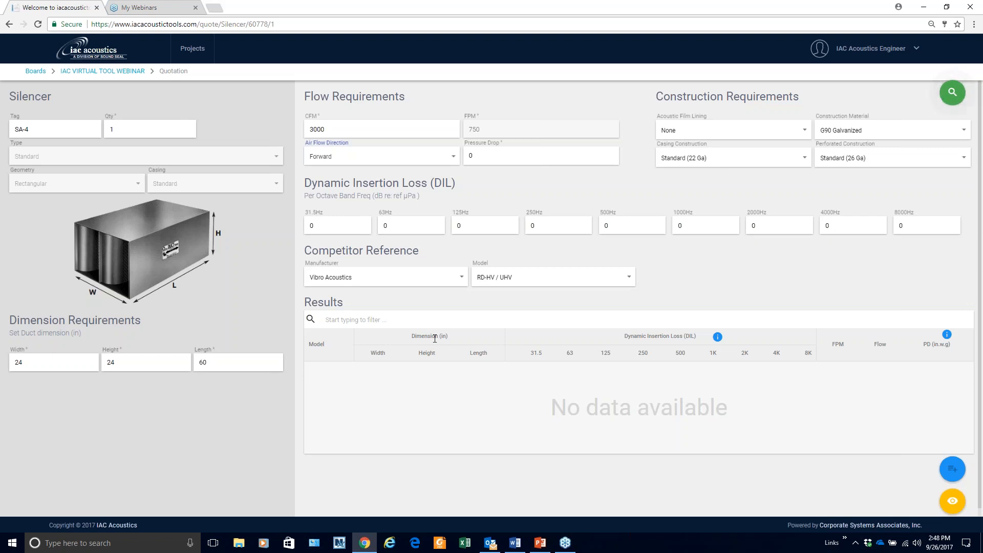
Step: Search for the equivalent of the competitor model and add the 5L silencer to the product list as SA-4
{"action": "left_click", "coordinate": [951, 93]}
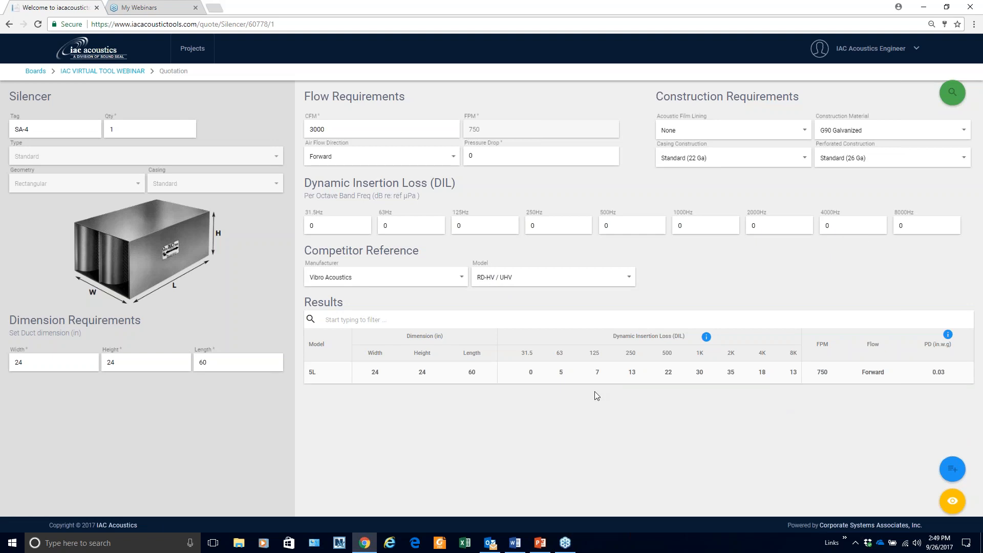
{"action": "left_click", "coordinate": [526, 376]}
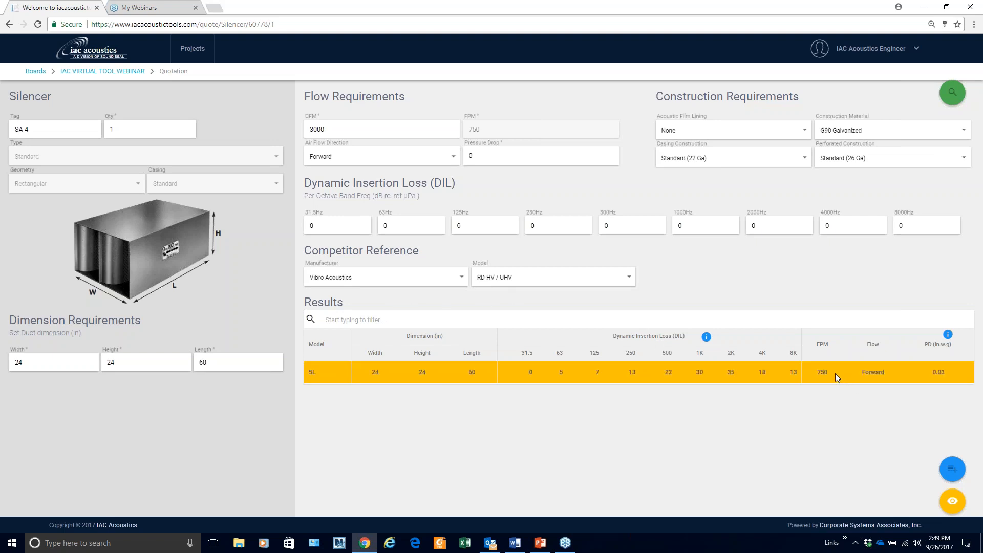
{"action": "left_click", "coordinate": [953, 471]}
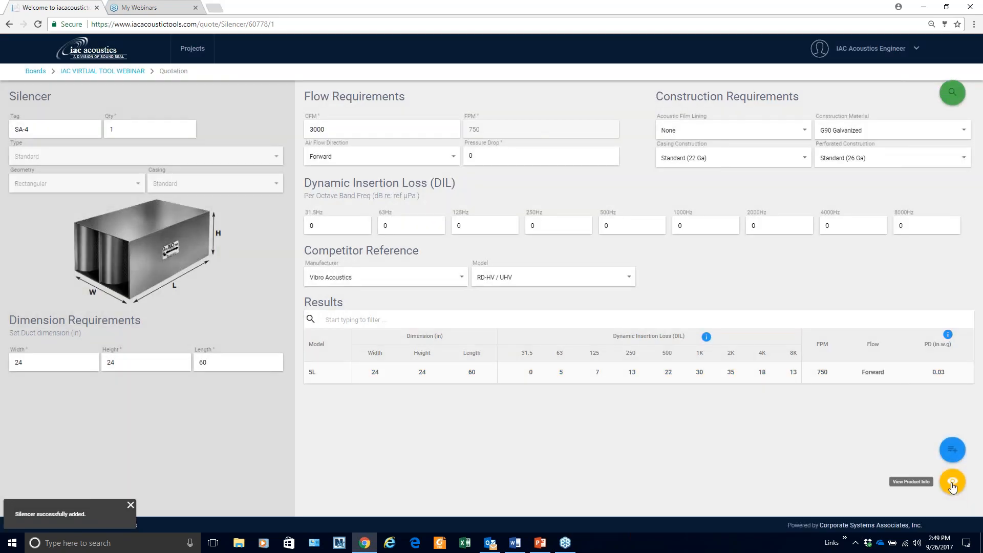
{"action": "left_click", "coordinate": [952, 500]}
{"action": "left_click", "coordinate": [921, 512]}
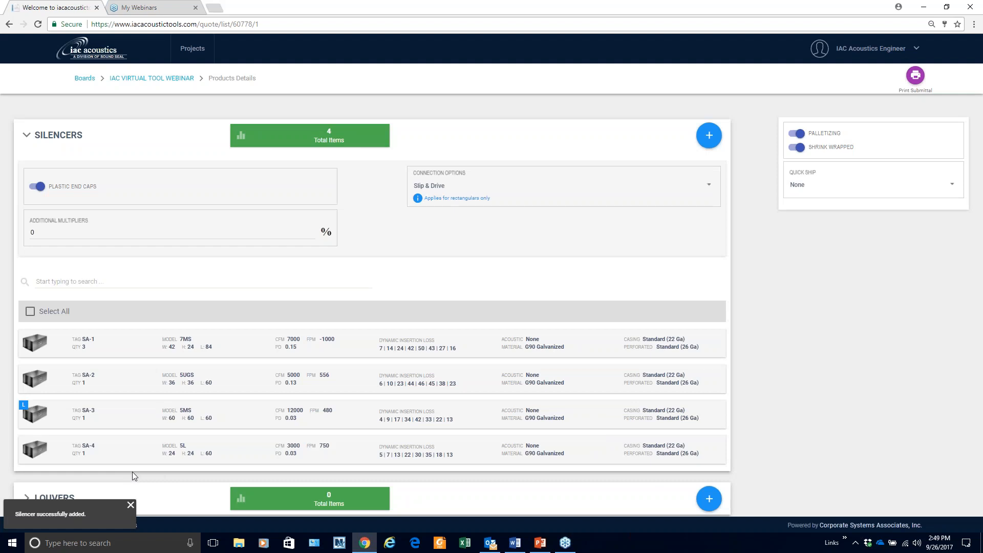
Step: Start another silencer entry in the project, select the ELBM elbow model and tag it SA-5
{"action": "left_click", "coordinate": [709, 135]}
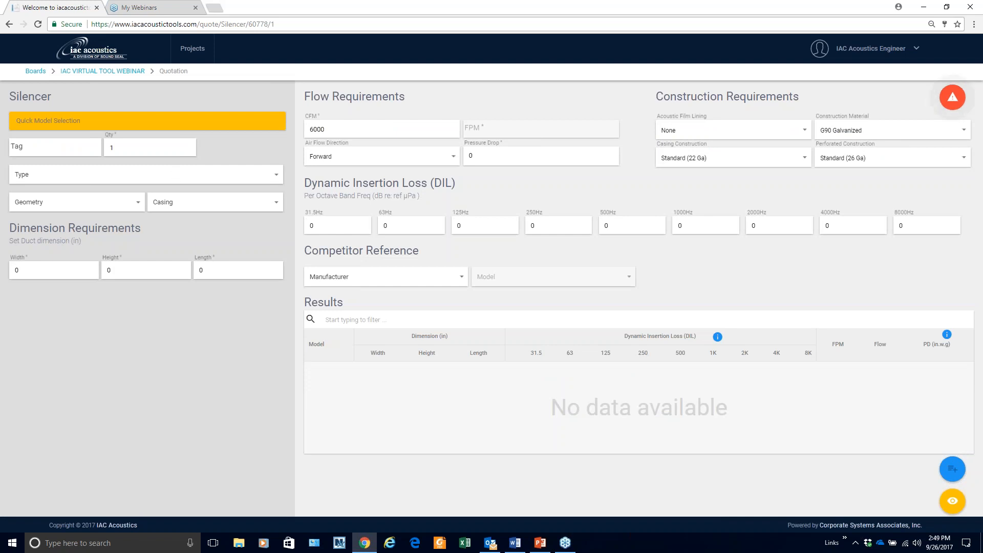
{"action": "left_click", "coordinate": [66, 121]}
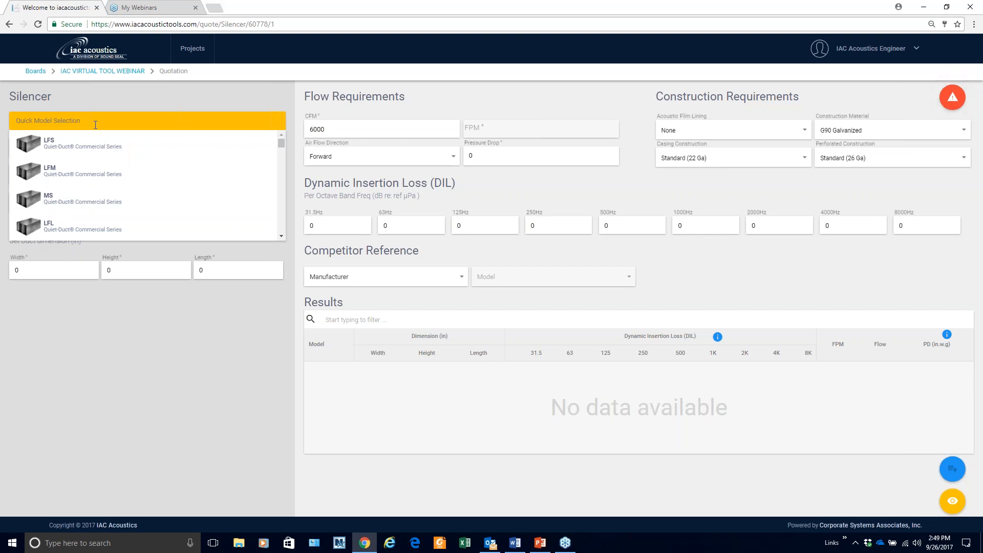
{"action": "type", "text": "E"}
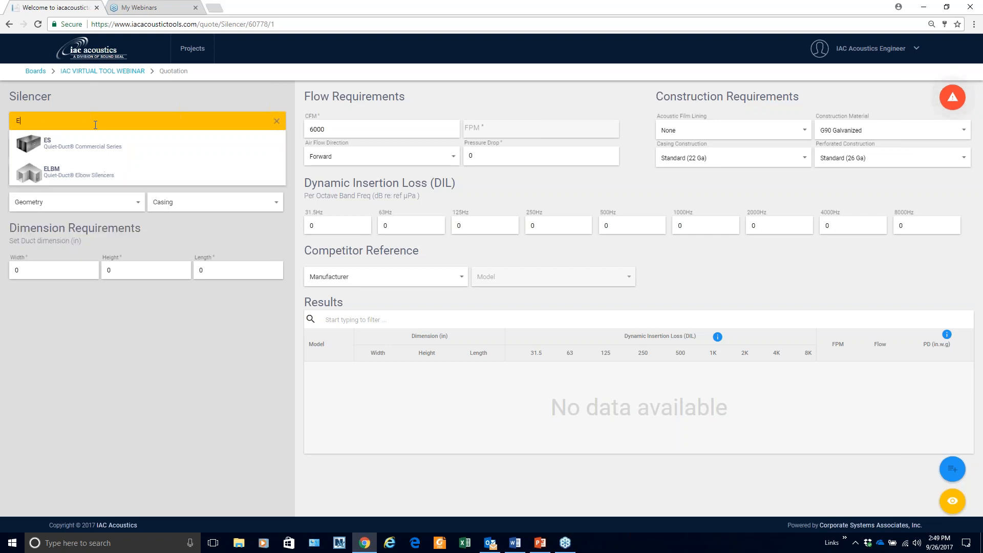
{"action": "left_click", "coordinate": [56, 173]}
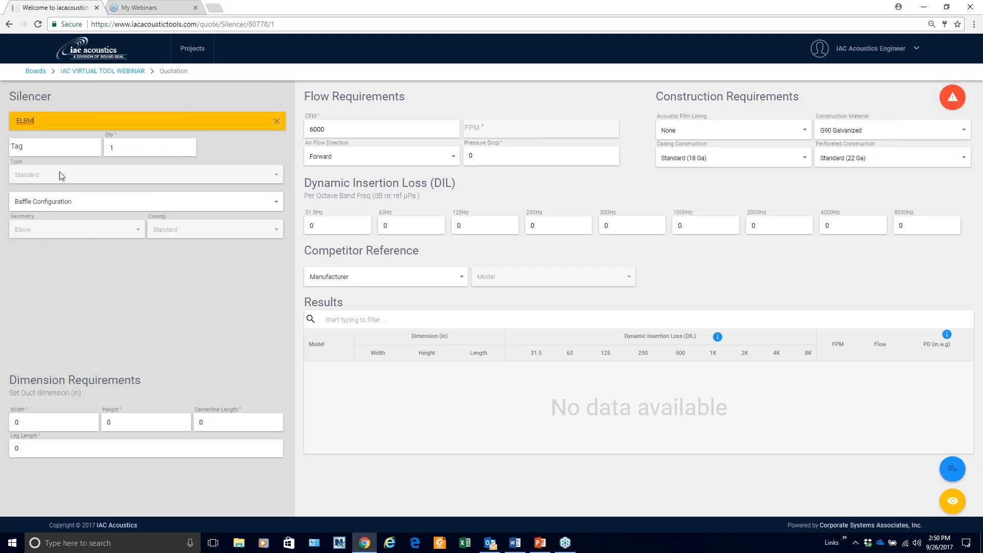
{"action": "key", "text": "Tab"}
{"action": "type", "text": "SA"}
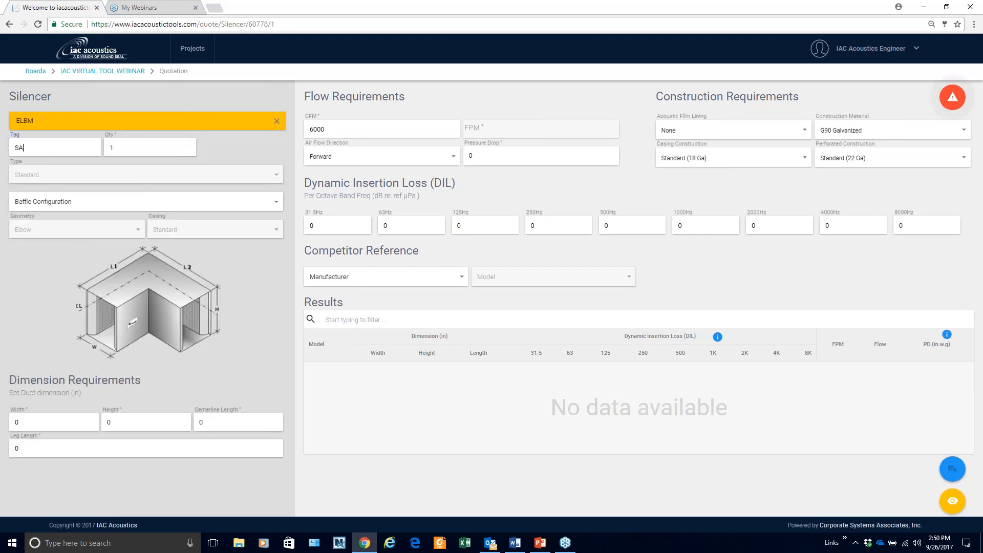
{"action": "type", "text": "-5"}
{"action": "key", "text": "Tab"}
Step: Set the SA-5 duct dimensions to 30 in width, 36 in height and 108 in centerline length
{"action": "left_click", "coordinate": [49, 422]}
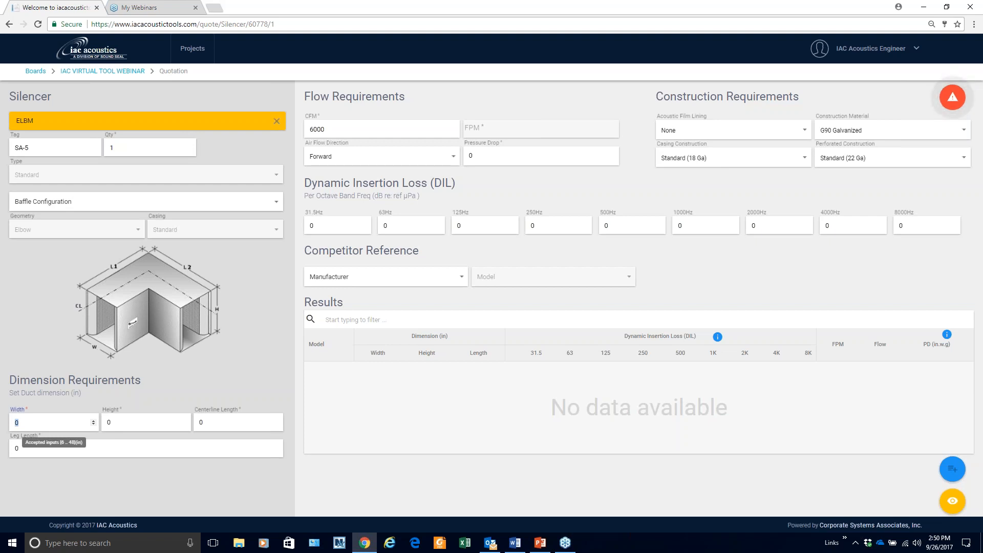
{"action": "type", "text": "30"}
{"action": "key", "text": "Tab"}
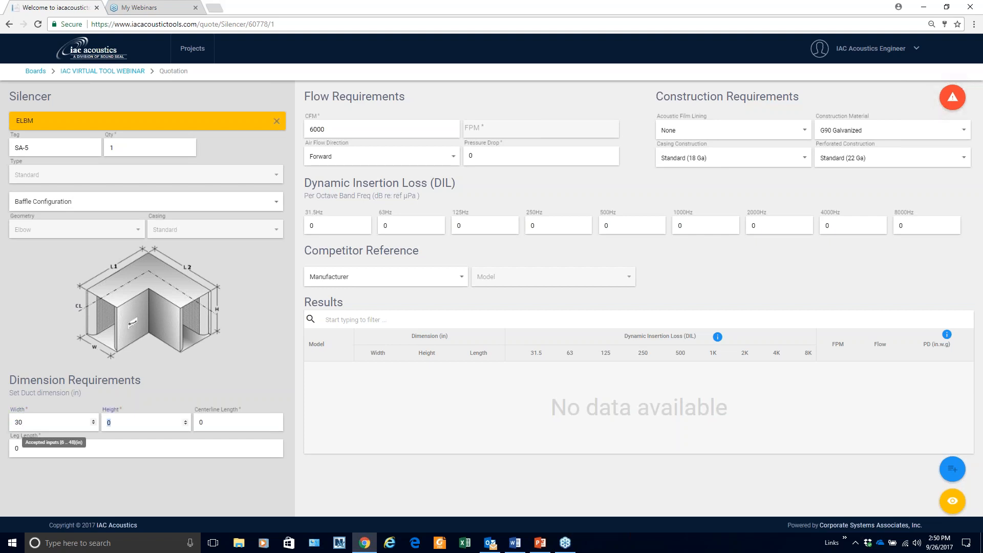
{"action": "type", "text": "36"}
{"action": "key", "text": "Tab"}
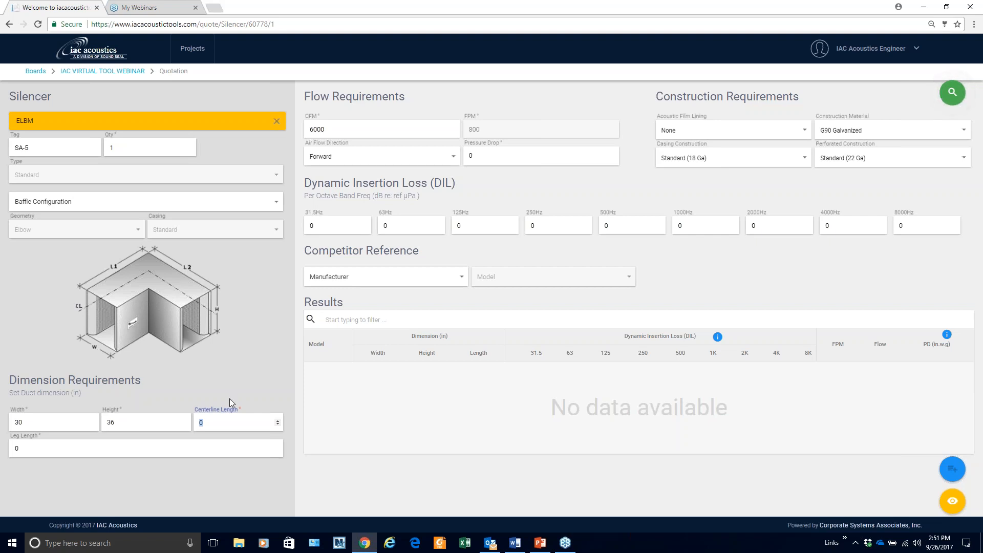
{"action": "type", "text": "108"}
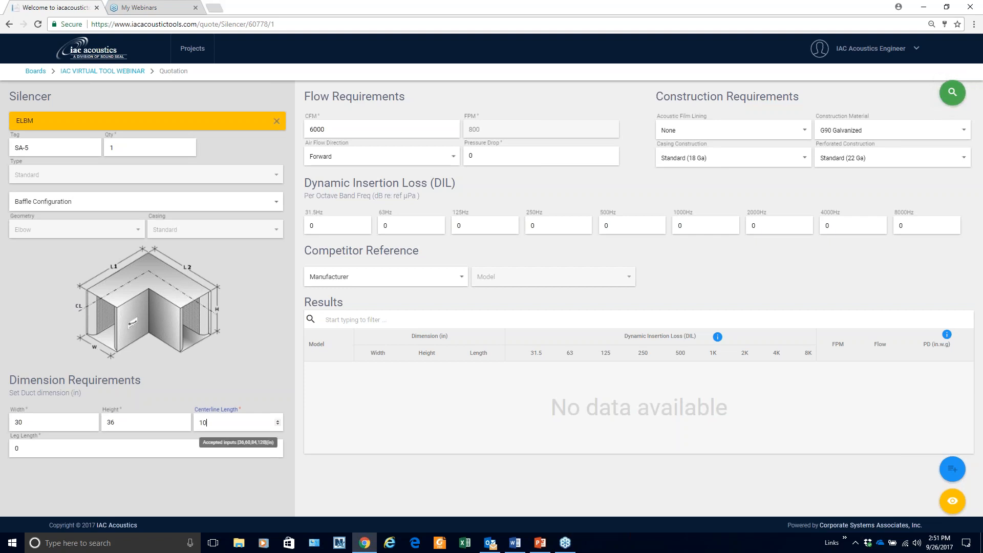
{"action": "key", "text": "Tab"}
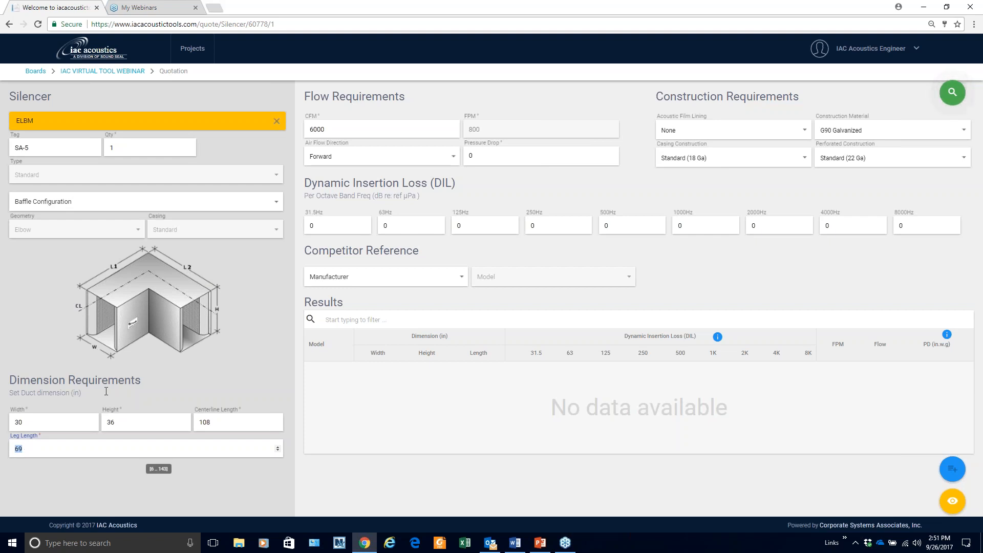
Step: Set the SA-5 flow to 5500 CFM and its pressure drop limit to .25
{"action": "left_click", "coordinate": [318, 136]}
{"action": "type", "text": "5500"}
{"action": "key", "text": "Tab"}
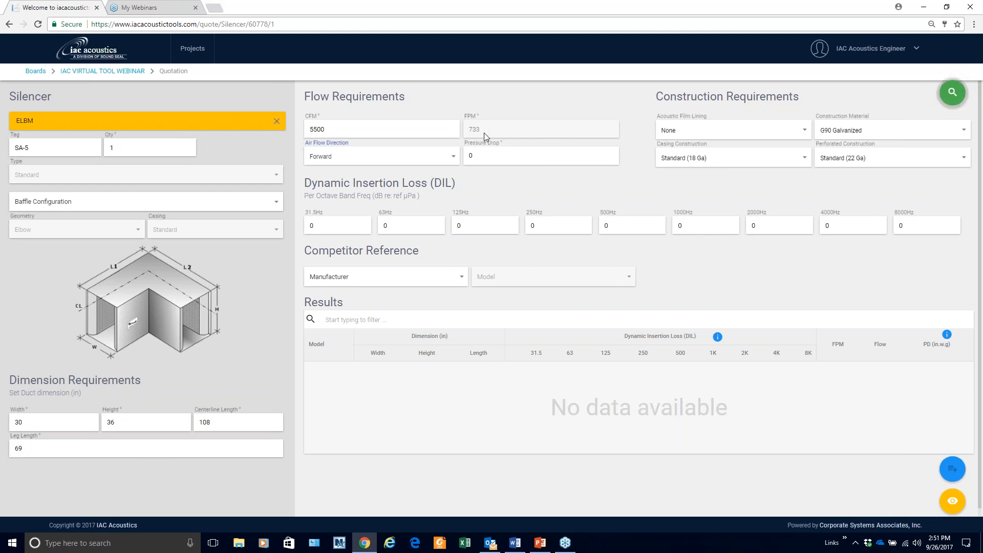
{"action": "double_click", "coordinate": [478, 152]}
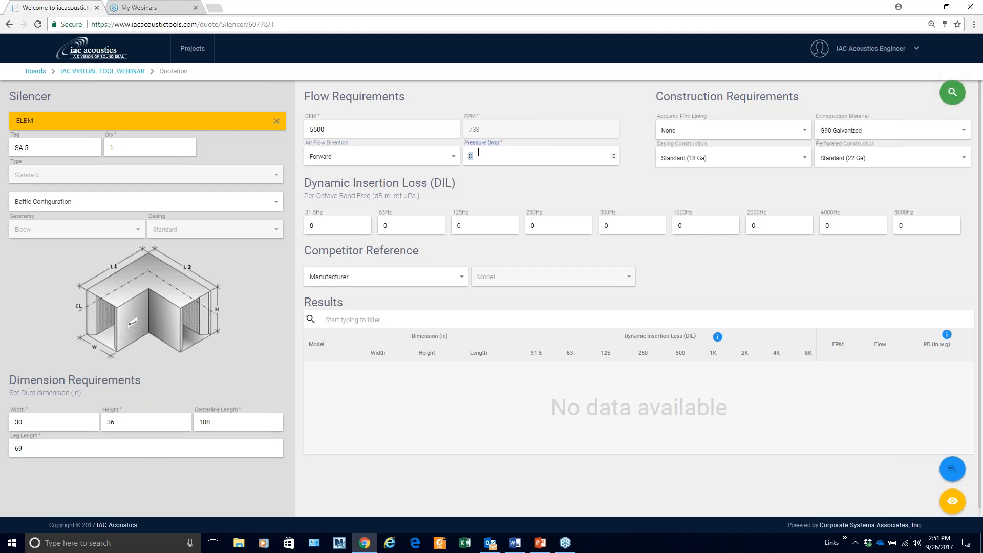
{"action": "key", "text": "BackSpace"}
{"action": "type", "text": ".250"}
Step: Search for silencers matching the SA-5 requirements and add the 7ELBM-LFL to the product list
{"action": "left_click", "coordinate": [951, 92]}
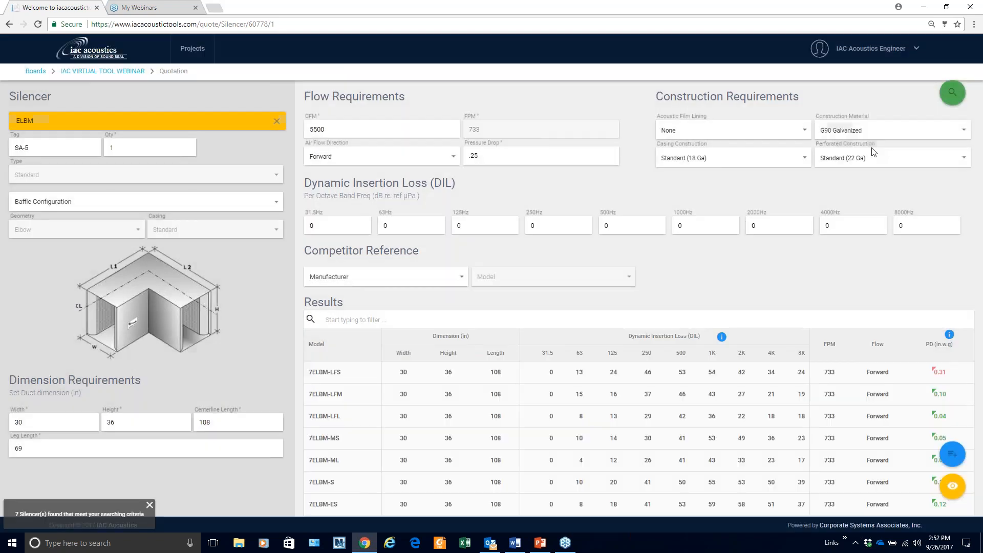
{"action": "scroll", "coordinate": [755, 342], "scroll_direction": "down", "scroll_amount": 2}
{"action": "left_click", "coordinate": [755, 346]}
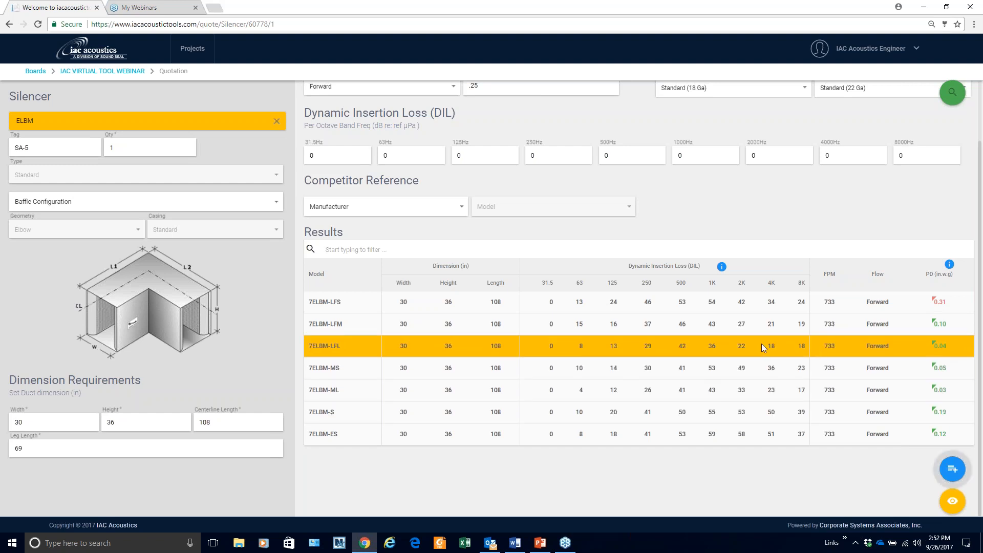
{"action": "left_click", "coordinate": [952, 469]}
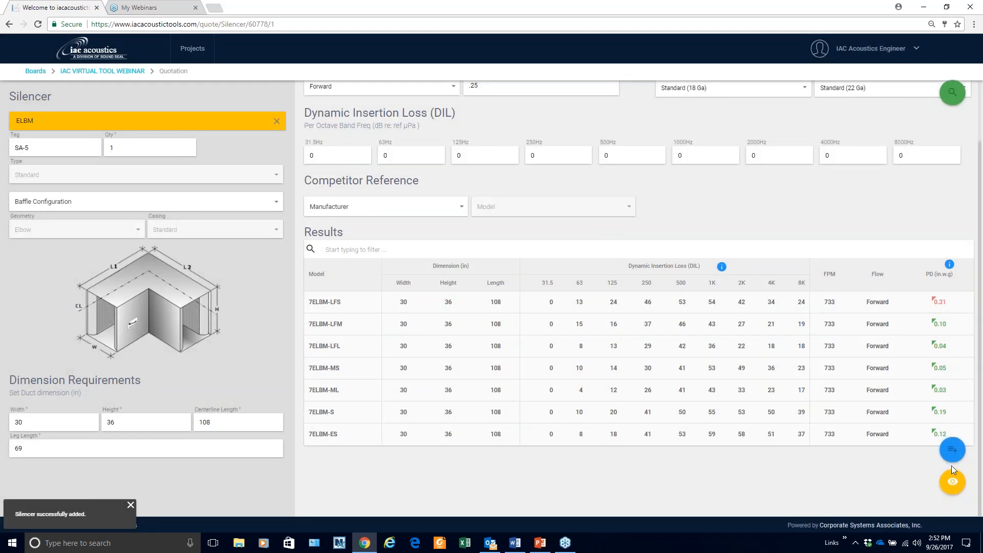
Step: Open the project's product list and examine the full details of SA-5 and SA-4, including insertion loss and elbow bonus
{"action": "left_click", "coordinate": [951, 484]}
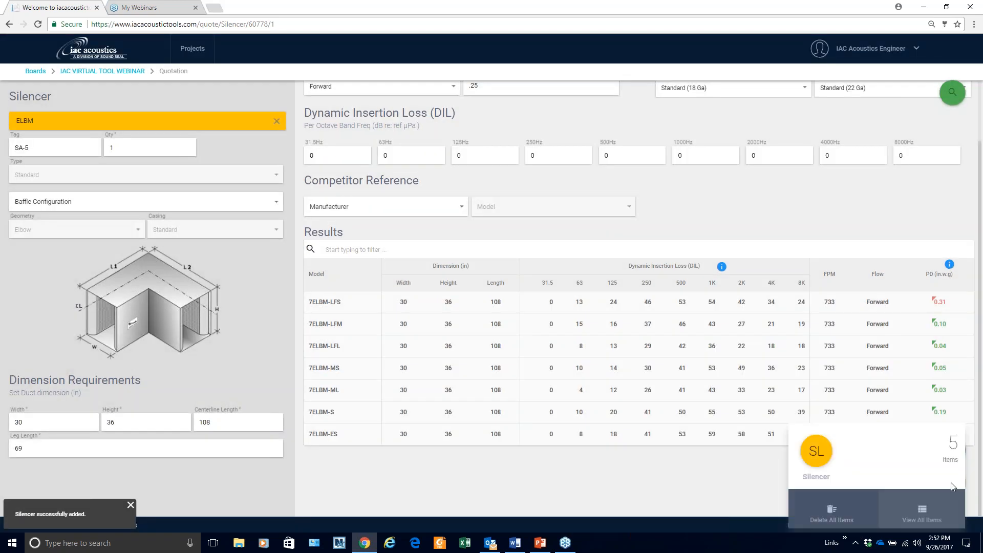
{"action": "left_click", "coordinate": [921, 512]}
{"action": "scroll", "coordinate": [695, 433], "scroll_direction": "down", "scroll_amount": 2}
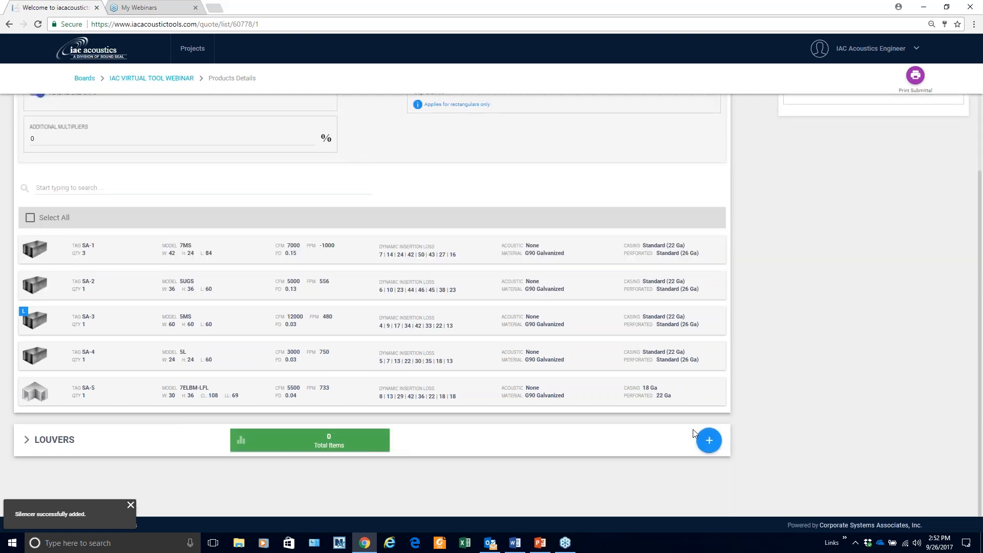
{"action": "mouse_move", "coordinate": [691, 405]}
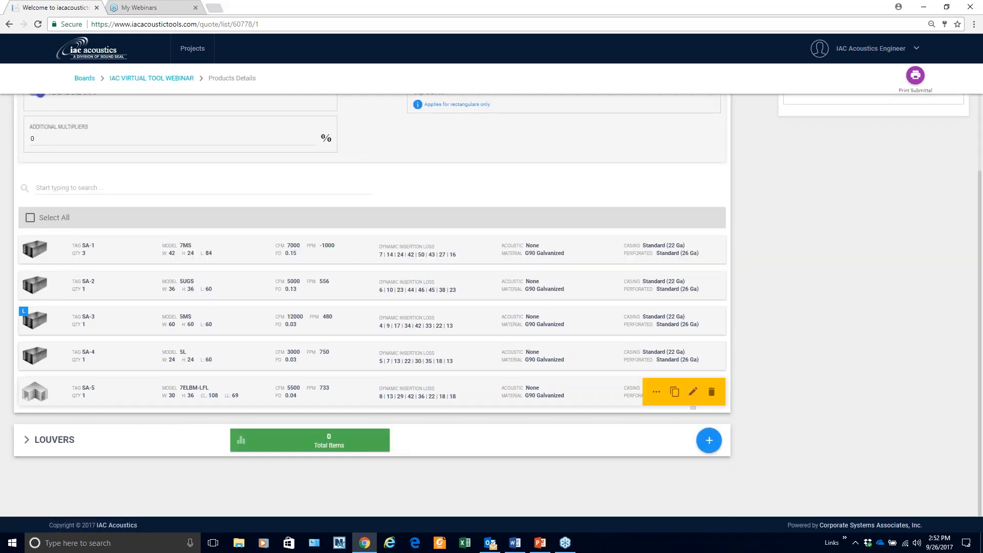
{"action": "left_click", "coordinate": [660, 397]}
{"action": "scroll", "coordinate": [649, 398], "scroll_direction": "down", "scroll_amount": 5}
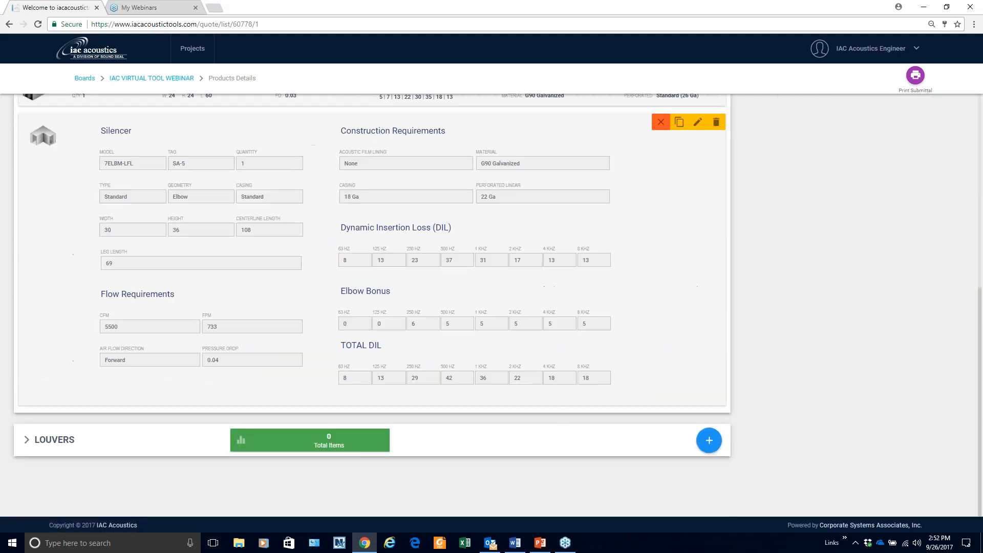
{"action": "scroll", "coordinate": [649, 398], "scroll_direction": "up", "scroll_amount": 2}
{"action": "mouse_move", "coordinate": [660, 190]}
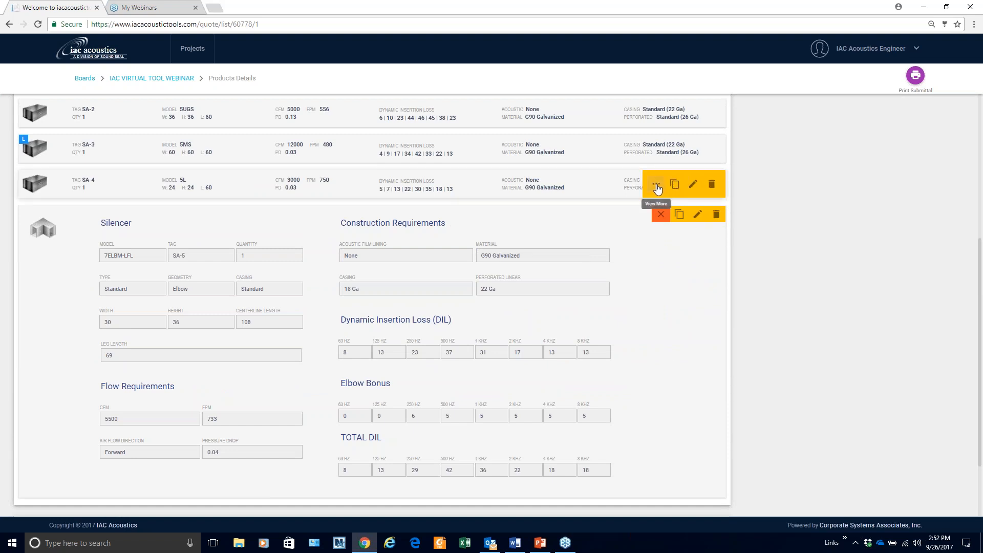
{"action": "left_click", "coordinate": [656, 186]}
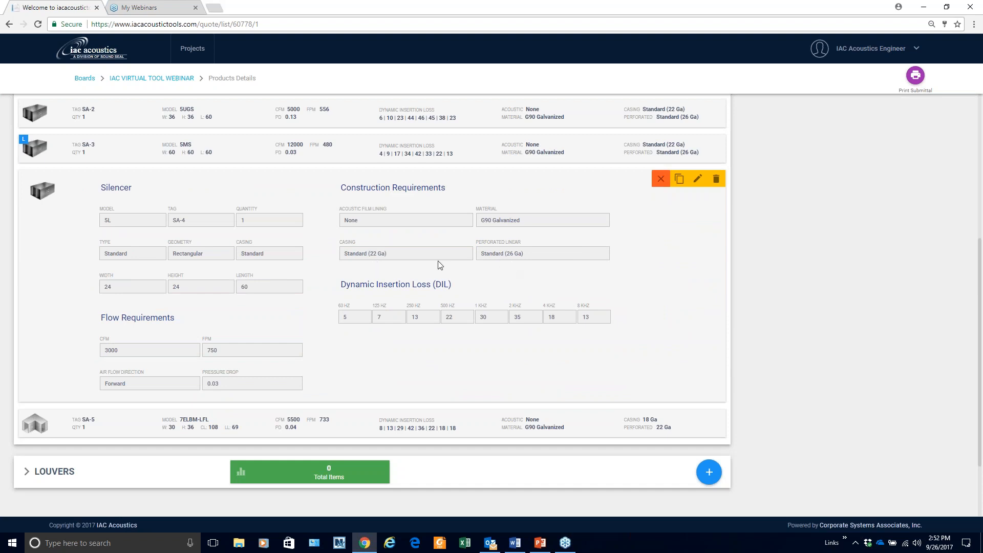
{"action": "left_click", "coordinate": [661, 180]}
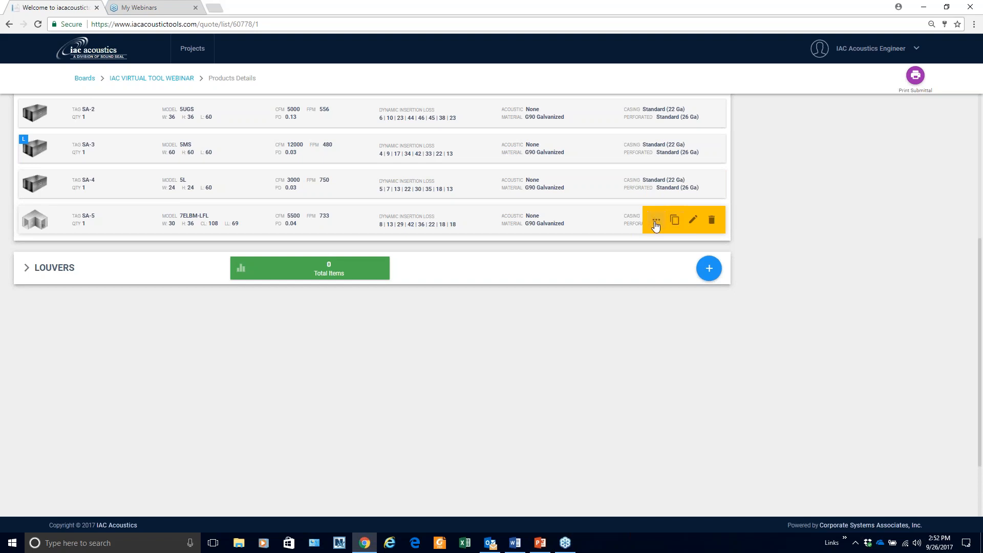
{"action": "left_click", "coordinate": [656, 223]}
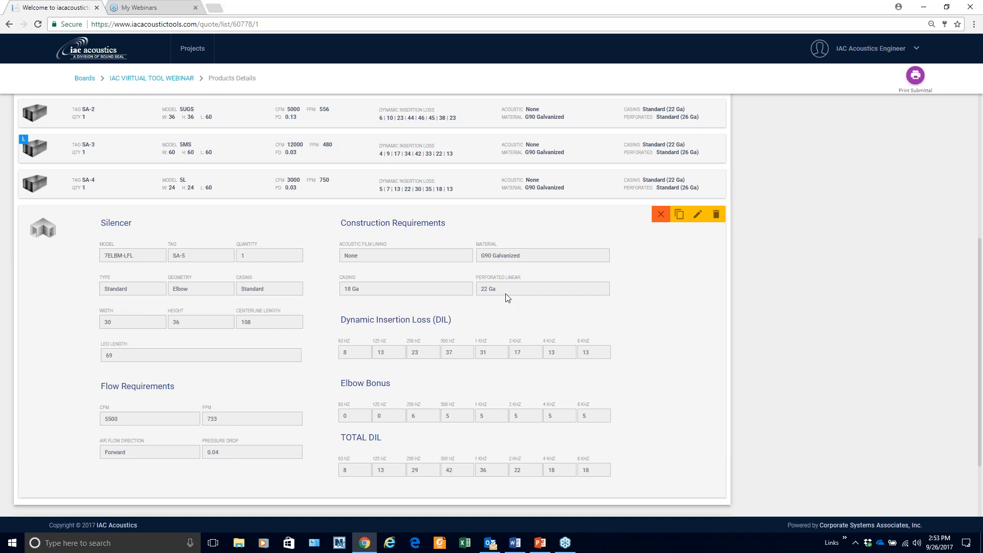
{"action": "left_click", "coordinate": [661, 214]}
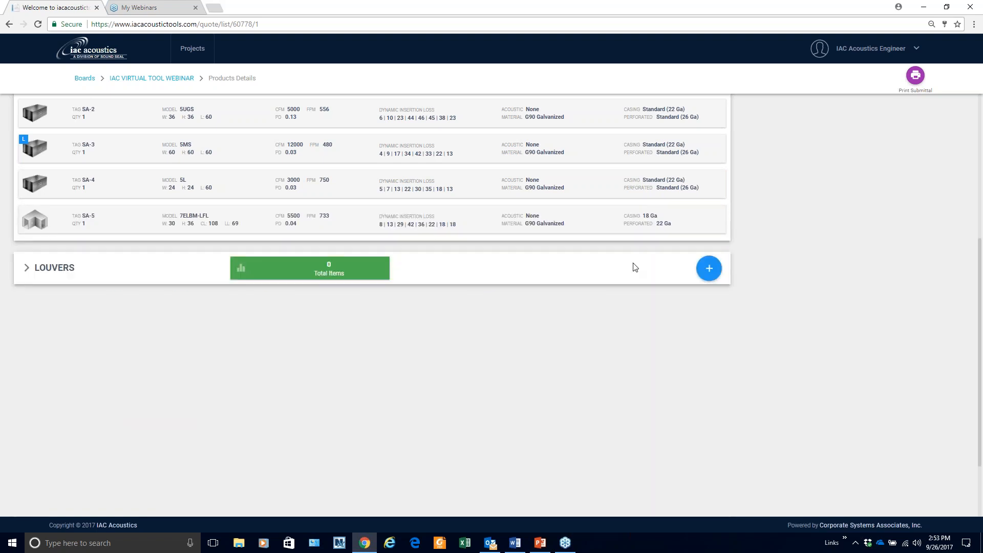
{"action": "scroll", "coordinate": [803, 301], "scroll_direction": "up", "scroll_amount": 5}
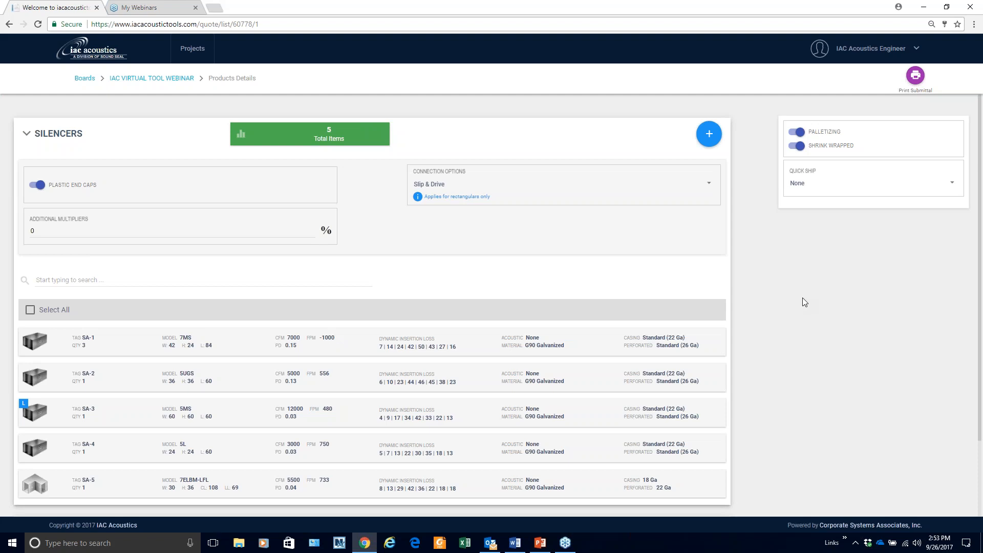
{"action": "key", "text": "alt+Tab"}
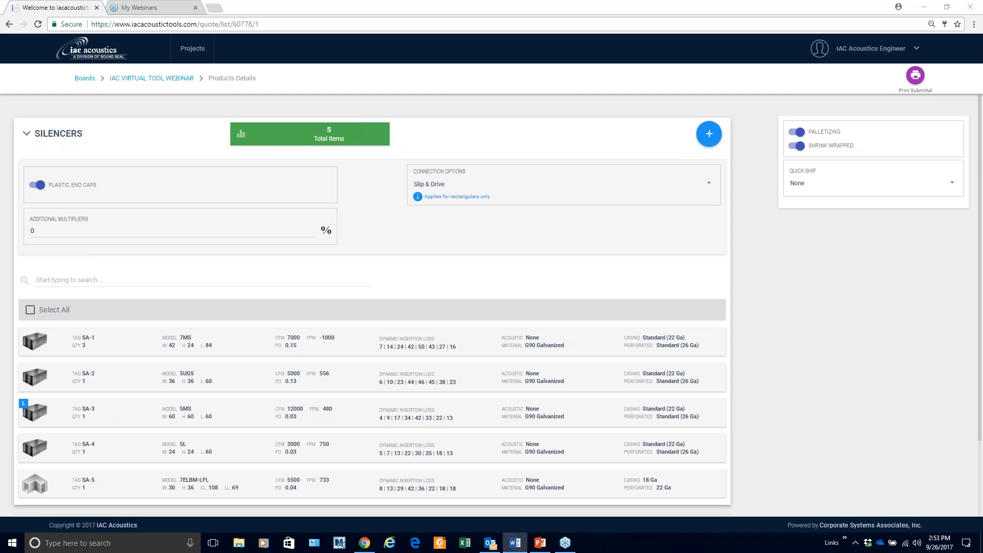
Step: Start another silencer entry in the project, select the FCL circular model and tag it SA-6
{"action": "left_click", "coordinate": [709, 133]}
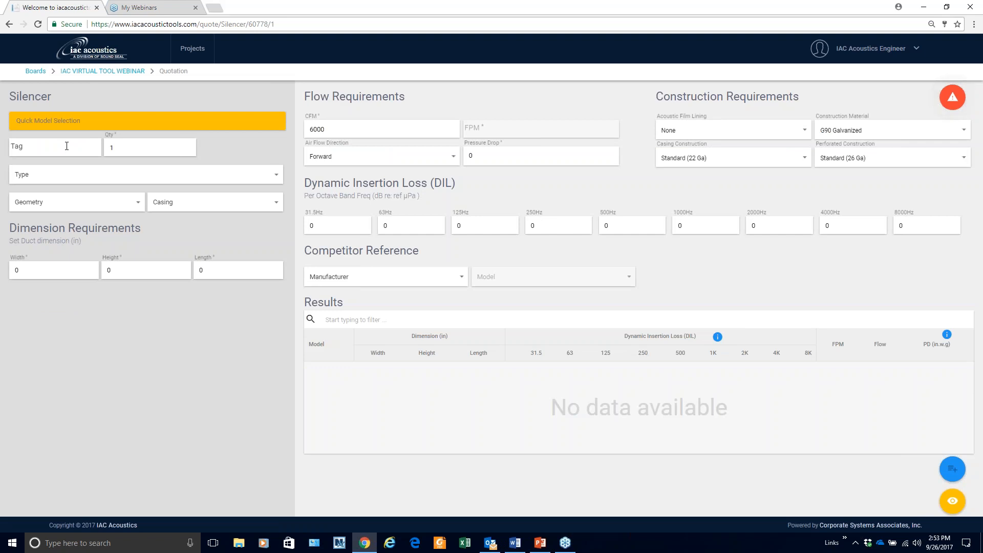
{"action": "left_click", "coordinate": [76, 121]}
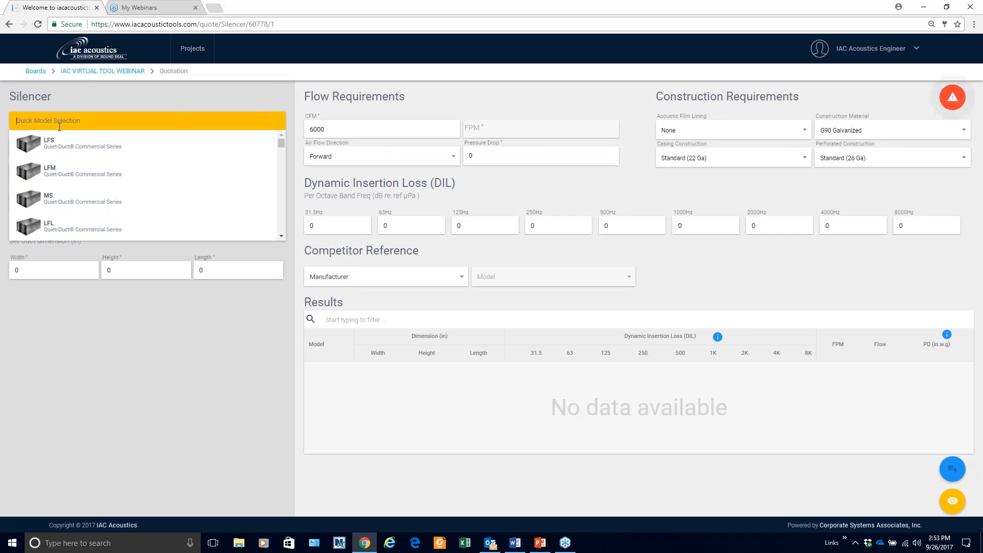
{"action": "type", "text": "FCL"}
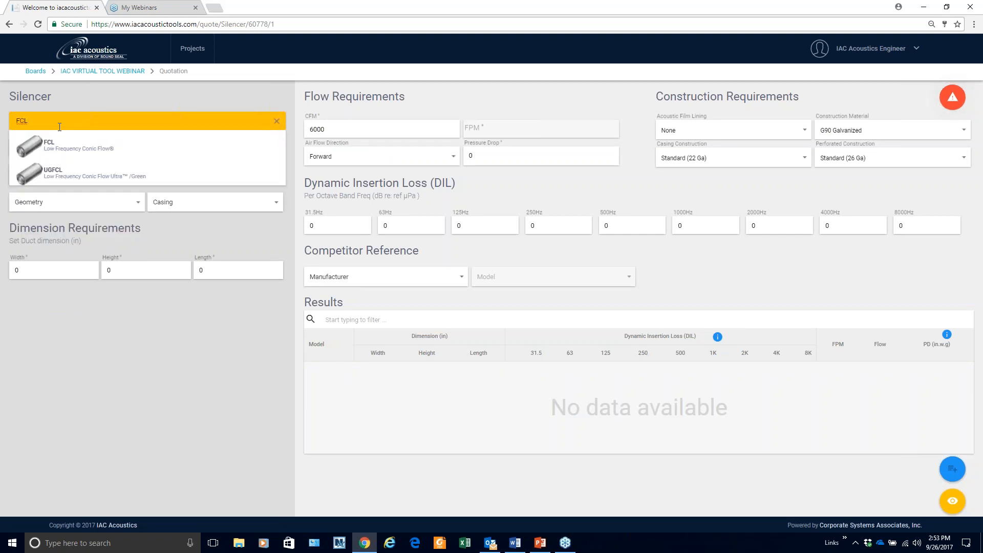
{"action": "left_click", "coordinate": [60, 167]}
{"action": "left_click", "coordinate": [66, 150]}
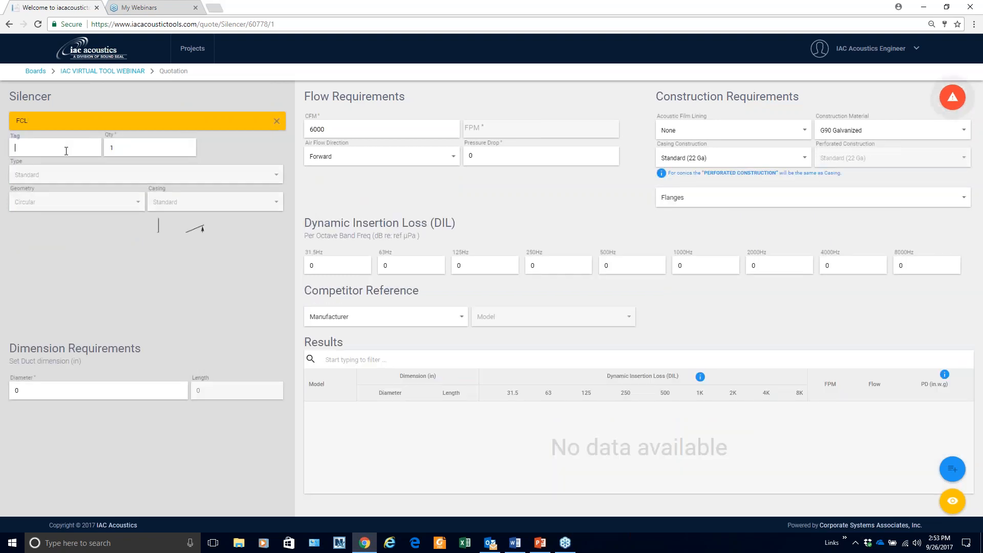
{"action": "type", "text": "SA-6"}
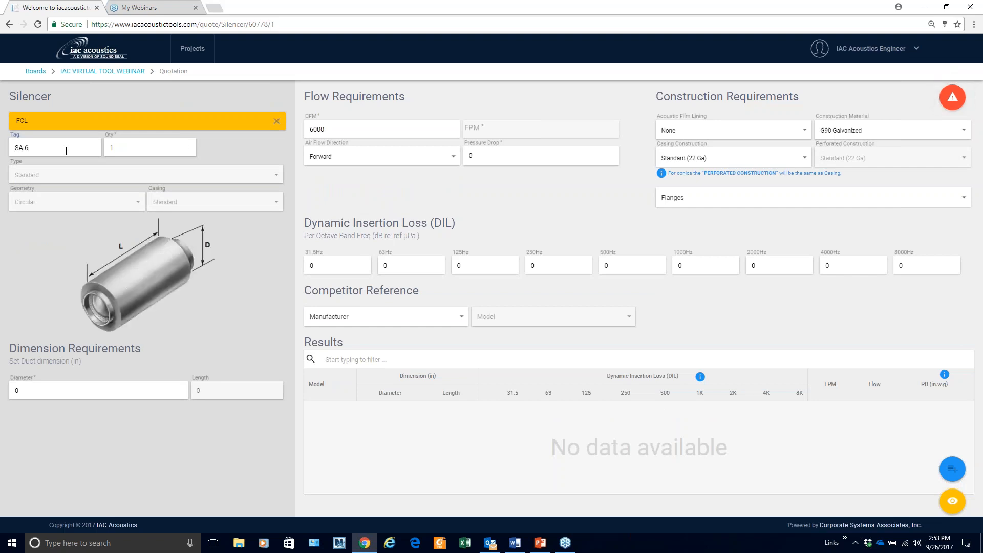
Step: Set the SA-6 duct diameter to 24 in
{"action": "left_click", "coordinate": [64, 390]}
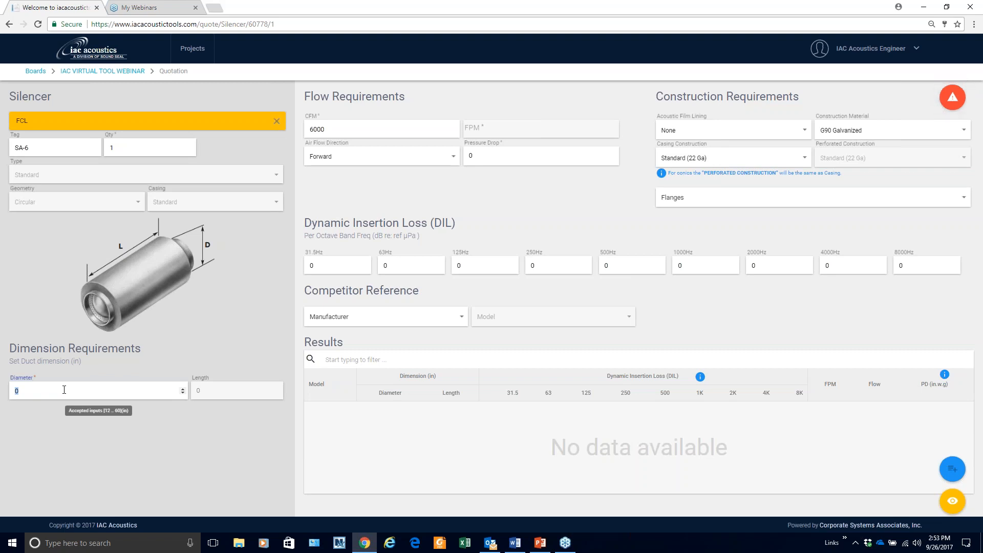
{"action": "type", "text": "24"}
{"action": "key", "text": "Tab"}
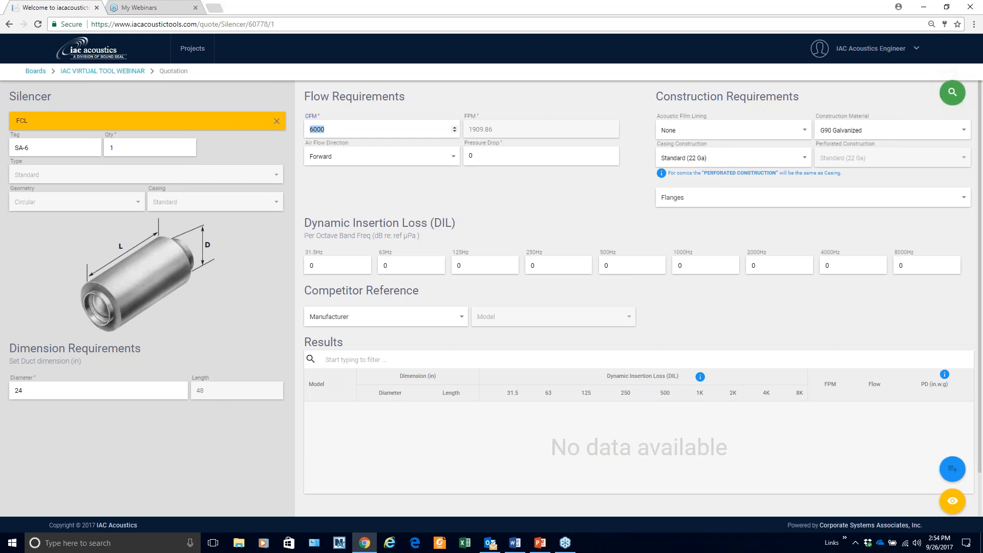
Step: Set the SA-6 flow to 7500 CFM and search for silencers that meet the requirements
{"action": "left_click", "coordinate": [335, 129]}
{"action": "key", "text": "BackSpace"}
{"action": "key", "text": "BackSpace"}
{"action": "key", "text": "BackSpace"}
{"action": "key", "text": "BackSpace"}
{"action": "type", "text": "7500"}
{"action": "key", "text": "Tab"}
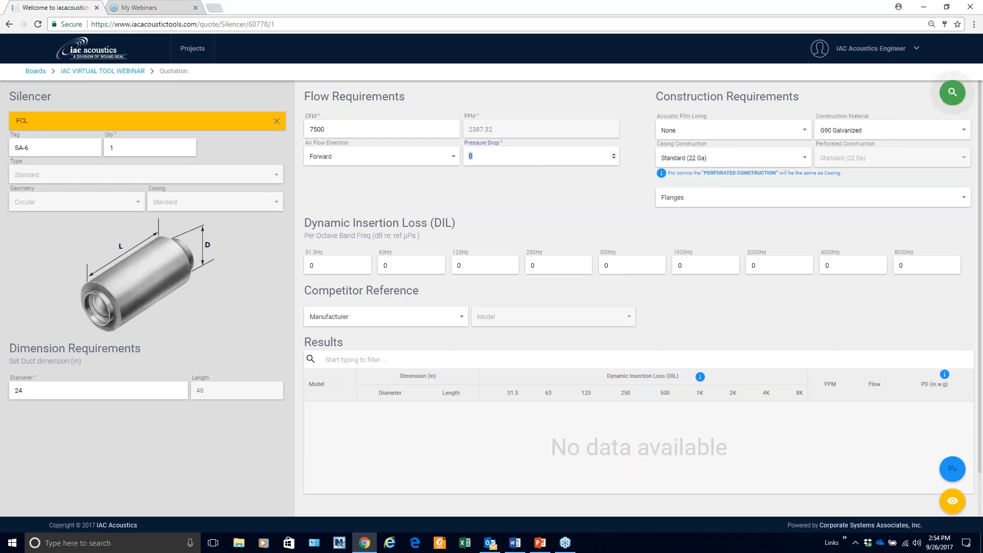
{"action": "left_click", "coordinate": [953, 95]}
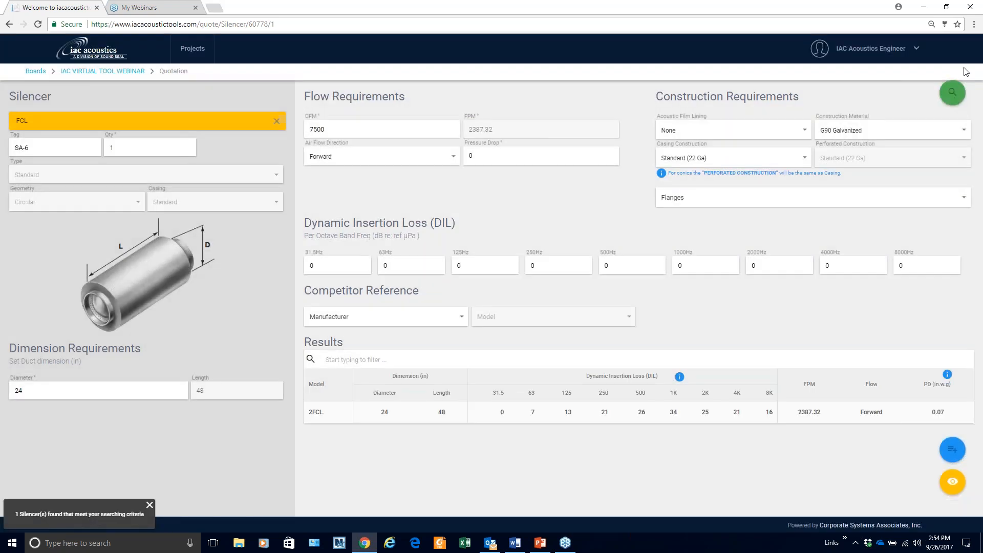
Step: Add the 24 in diameter 2FCL silencer from the results to the project and open the full product list
{"action": "left_click", "coordinate": [390, 421]}
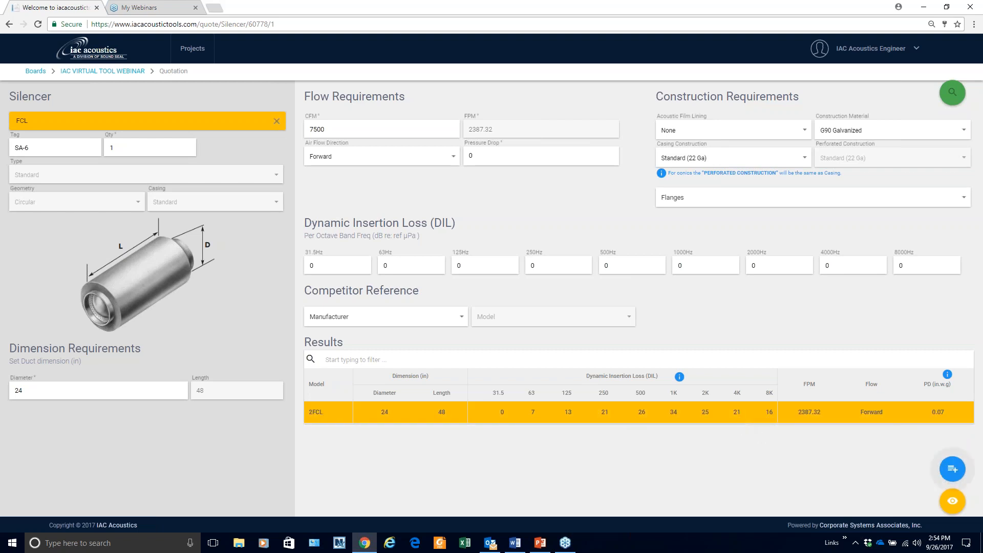
{"action": "left_click", "coordinate": [952, 468]}
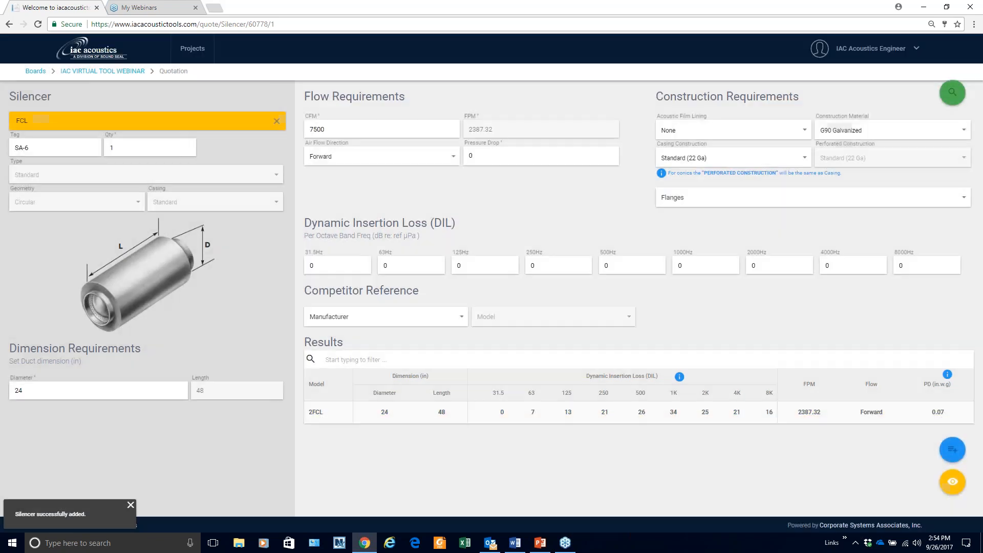
{"action": "left_click", "coordinate": [952, 481]}
{"action": "left_click", "coordinate": [924, 513]}
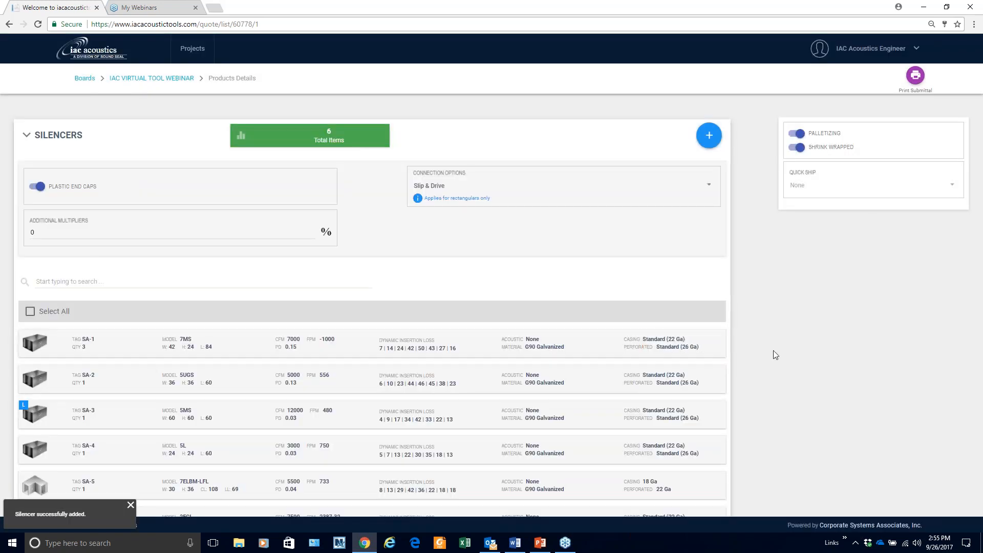
Step: Edit SA-1 to use a Polyethylene acoustic film lining and save the updated silencer
{"action": "scroll", "coordinate": [772, 351], "scroll_direction": "down", "scroll_amount": 2}
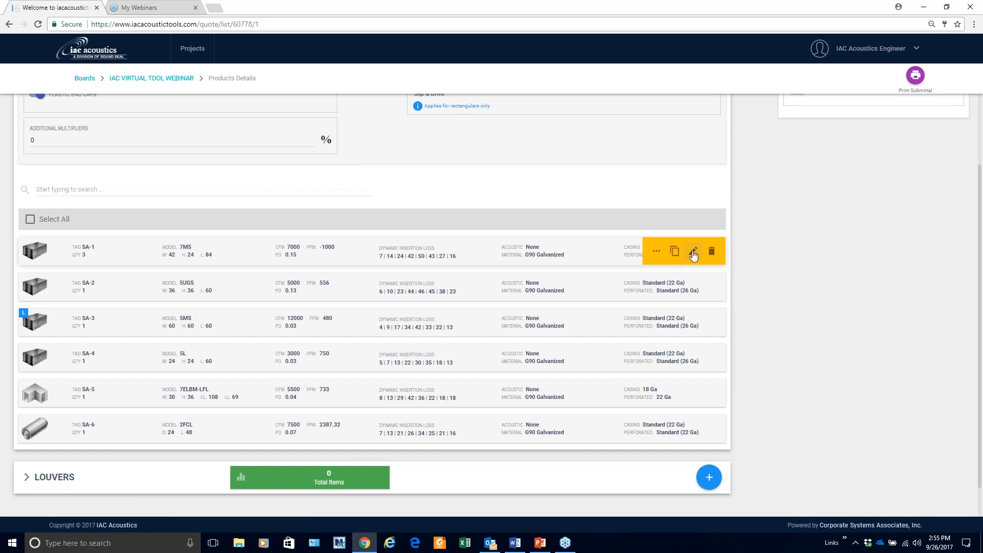
{"action": "left_click", "coordinate": [692, 251]}
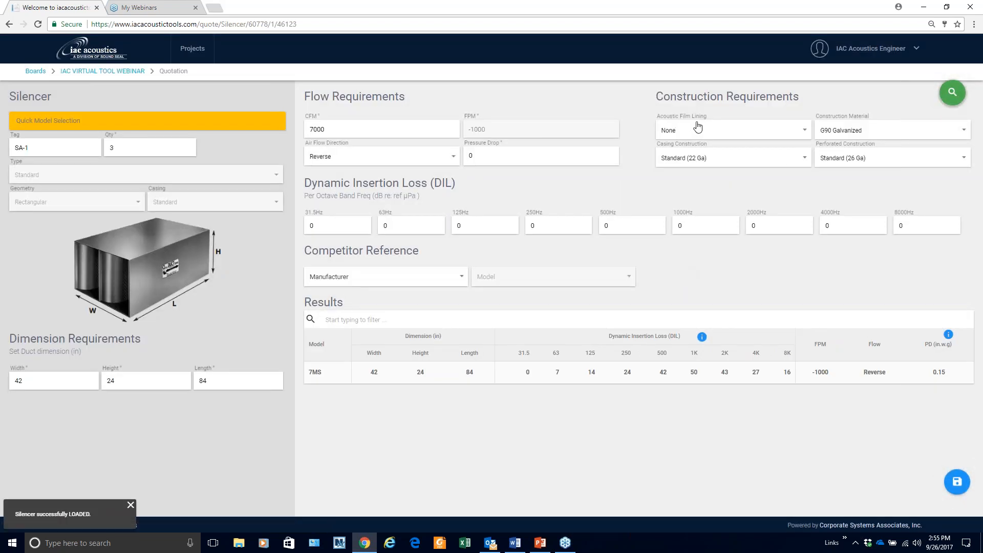
{"action": "left_click", "coordinate": [805, 134]}
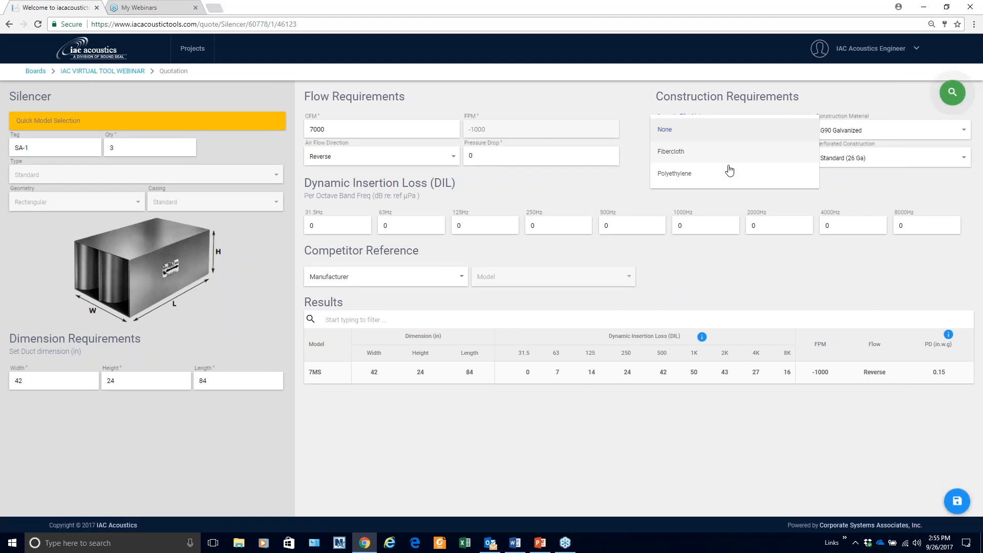
{"action": "left_click", "coordinate": [710, 176]}
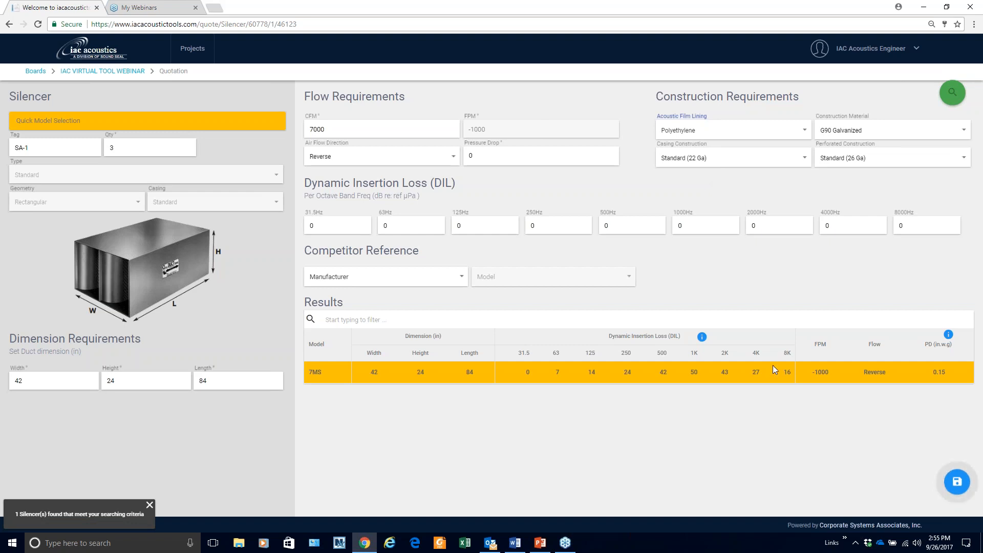
{"action": "left_click", "coordinate": [957, 482]}
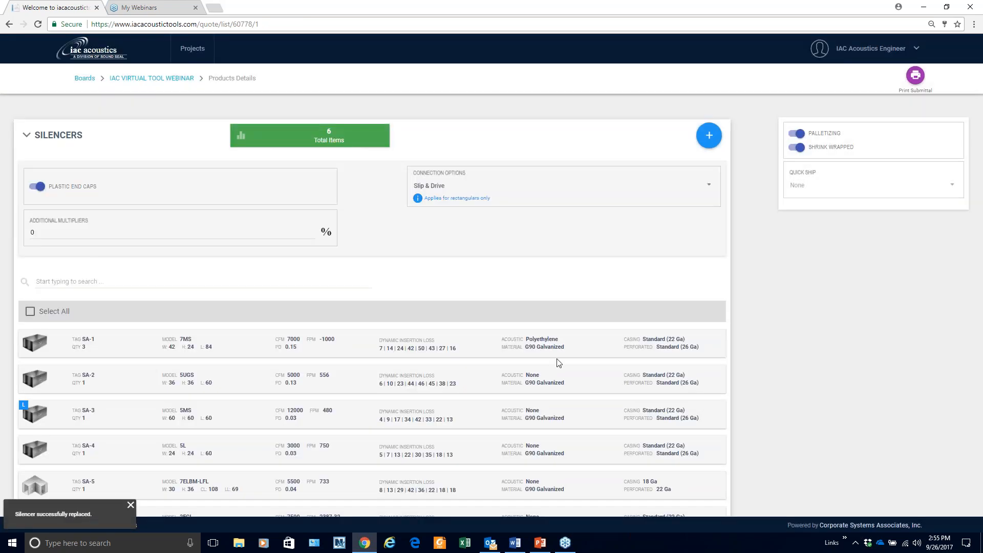
Step: Edit SA-4, keep its Standard (22 Ga) casing option, change the construction material to SS 304 and save the silencer
{"action": "mouse_move", "coordinate": [546, 342]}
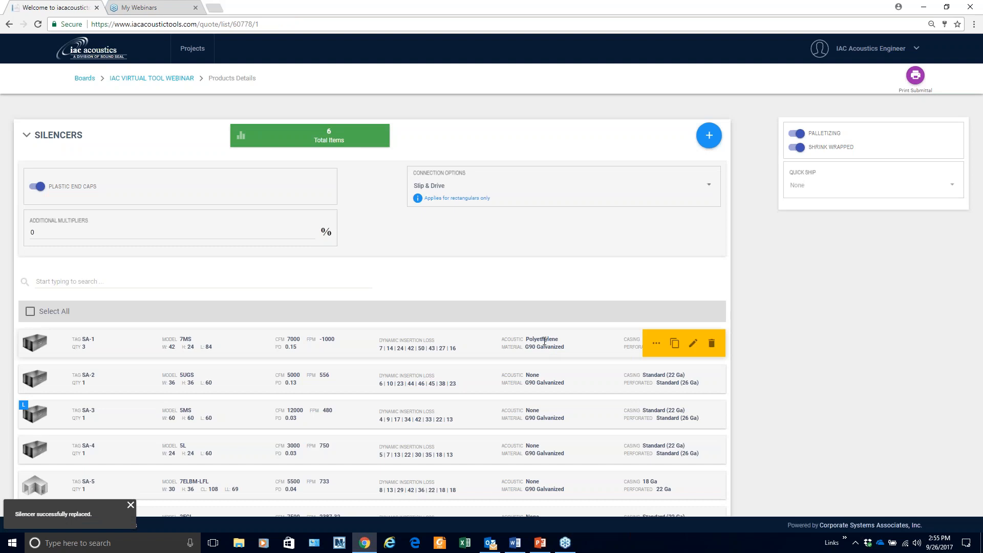
{"action": "scroll", "coordinate": [793, 395], "scroll_direction": "down", "scroll_amount": 2}
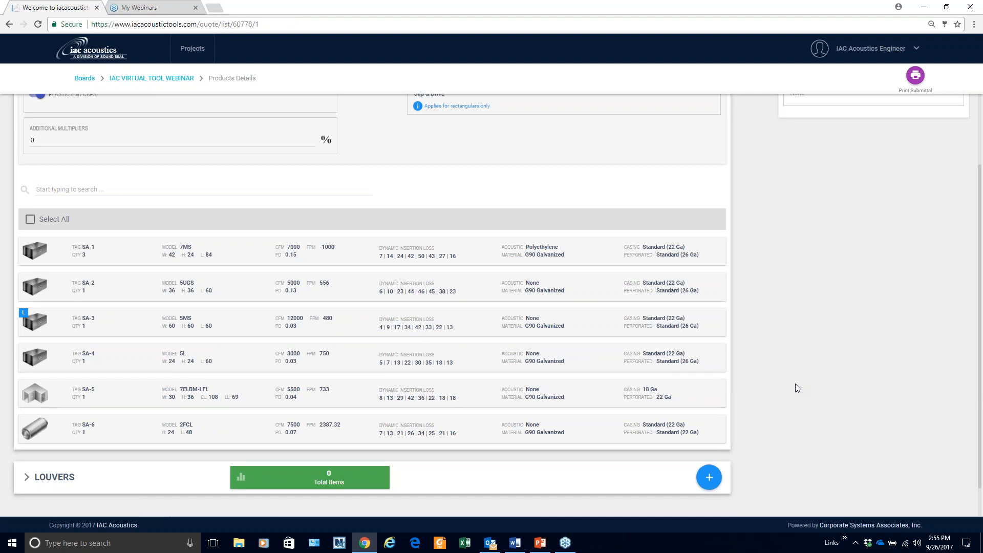
{"action": "mouse_move", "coordinate": [692, 360]}
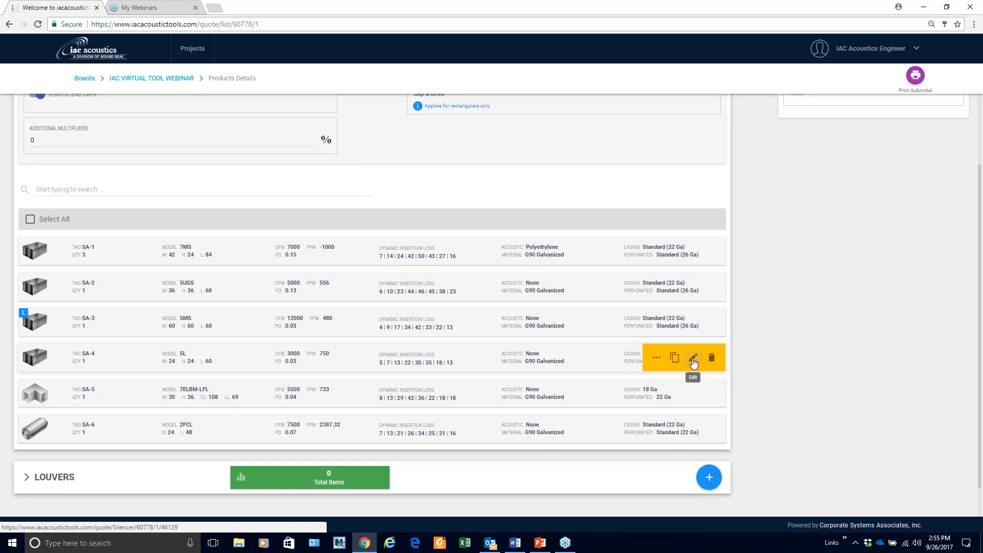
{"action": "left_click", "coordinate": [693, 360]}
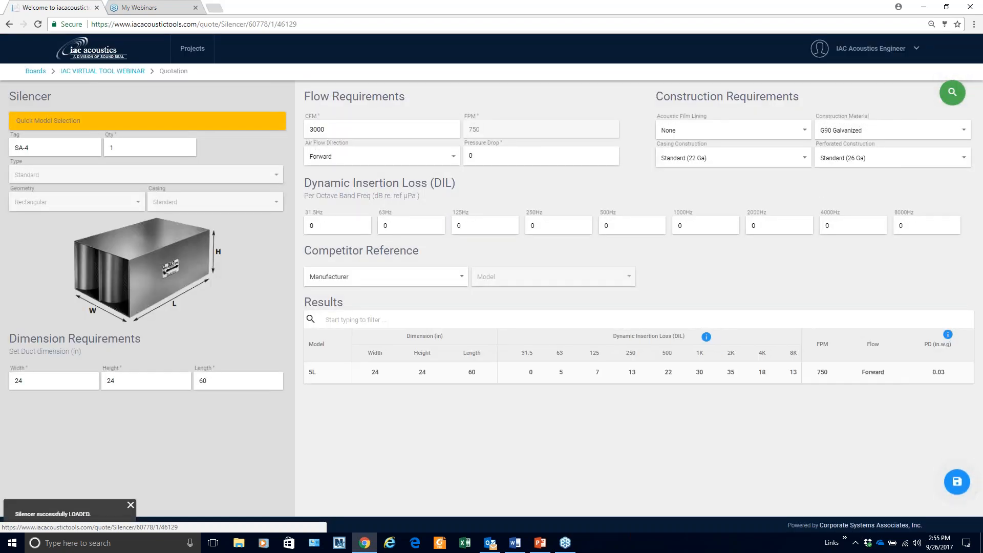
{"action": "left_click", "coordinate": [804, 159]}
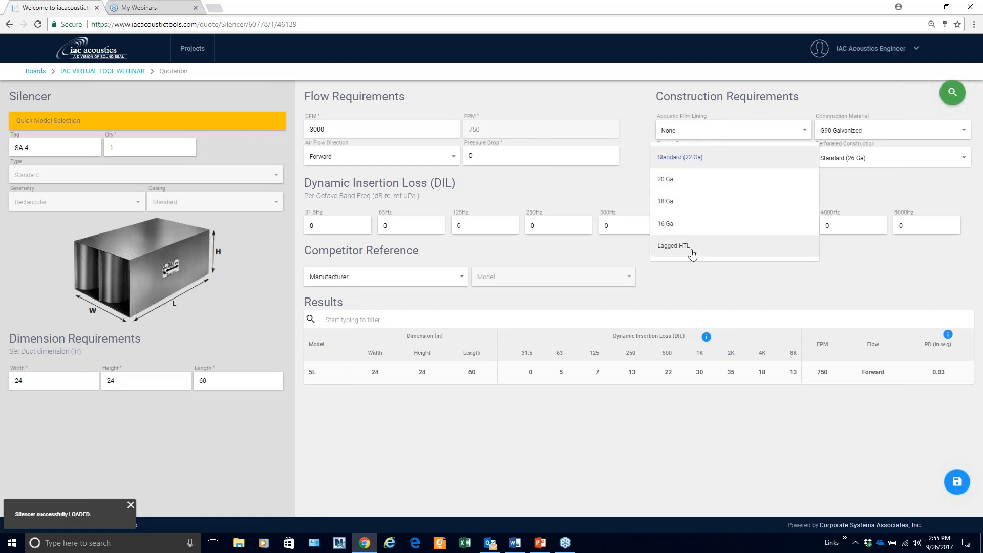
{"action": "left_click", "coordinate": [697, 158]}
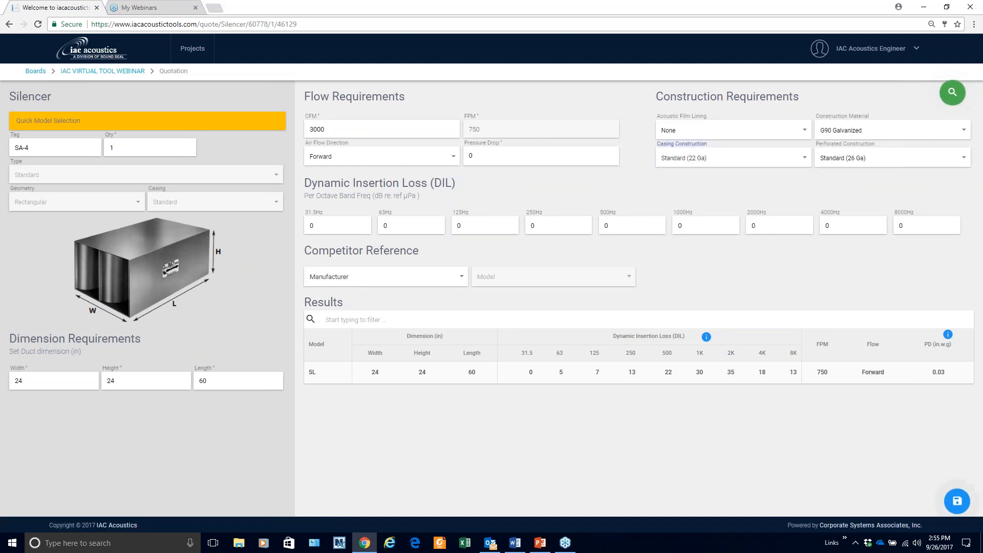
{"action": "left_click", "coordinate": [964, 134]}
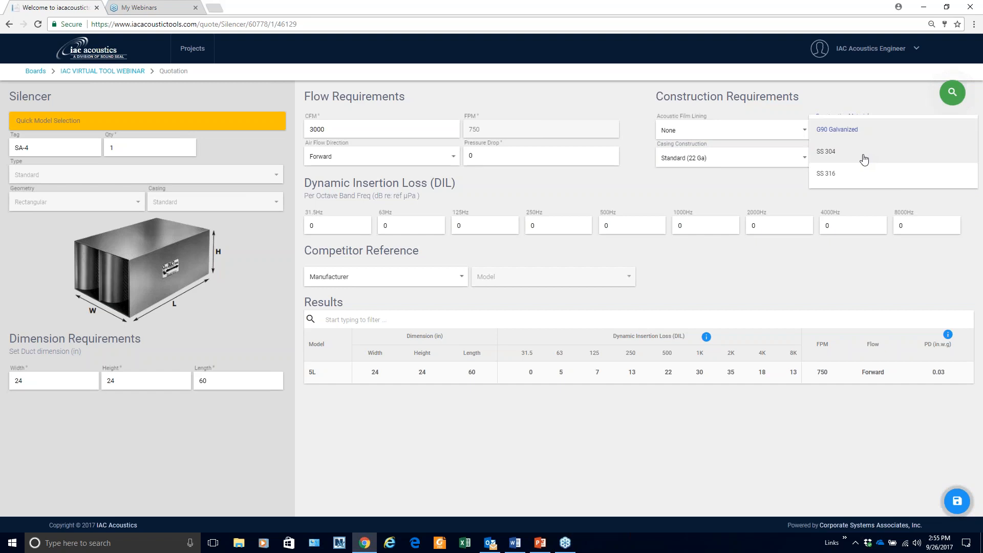
{"action": "left_click", "coordinate": [834, 154]}
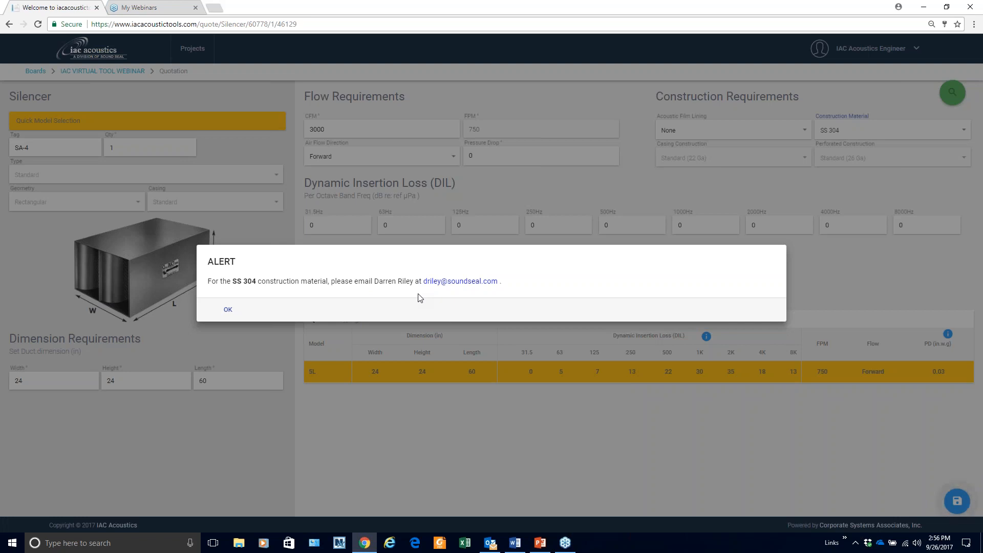
{"action": "left_click", "coordinate": [228, 309]}
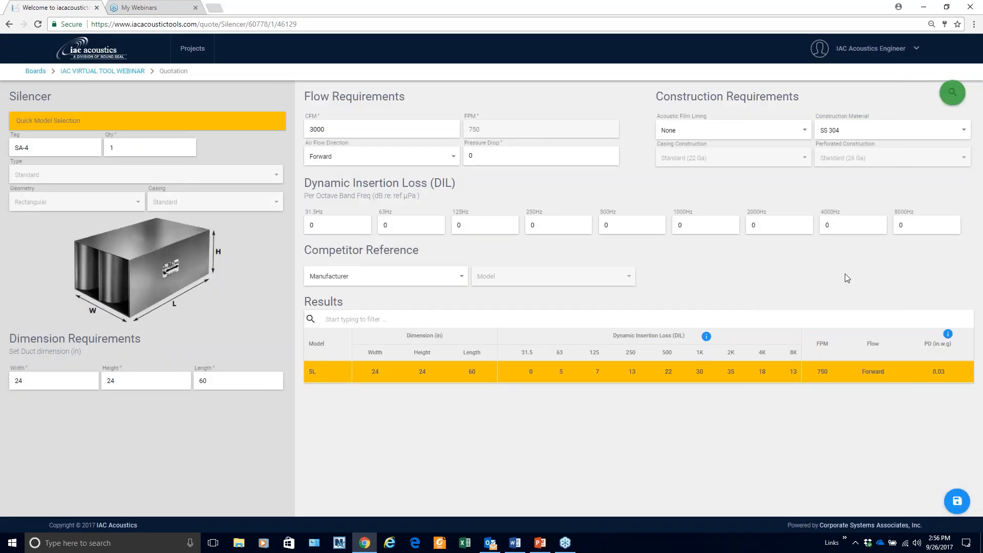
{"action": "left_click", "coordinate": [956, 501]}
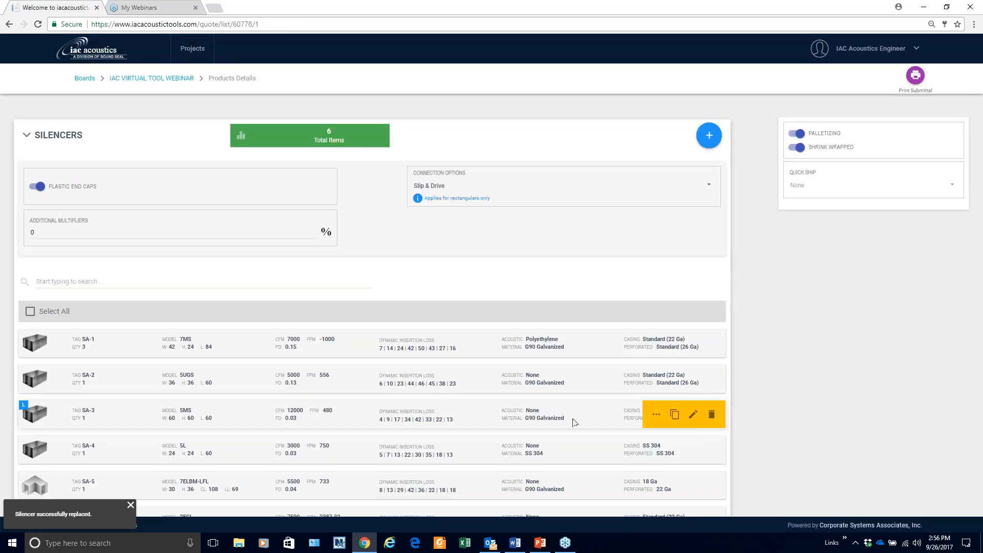
{"action": "scroll", "coordinate": [552, 428], "scroll_direction": "down", "scroll_amount": 3}
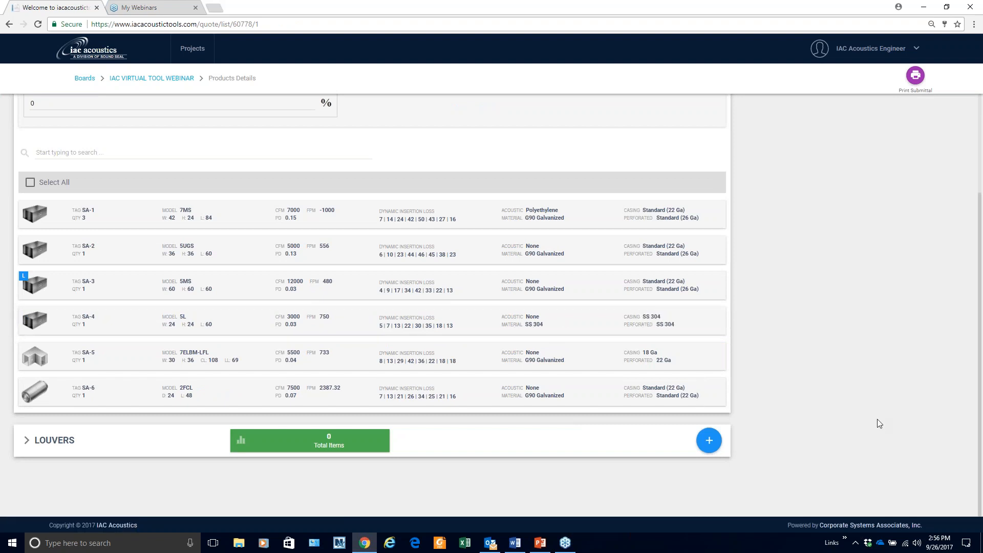
{"action": "key", "text": "alt+Tab"}
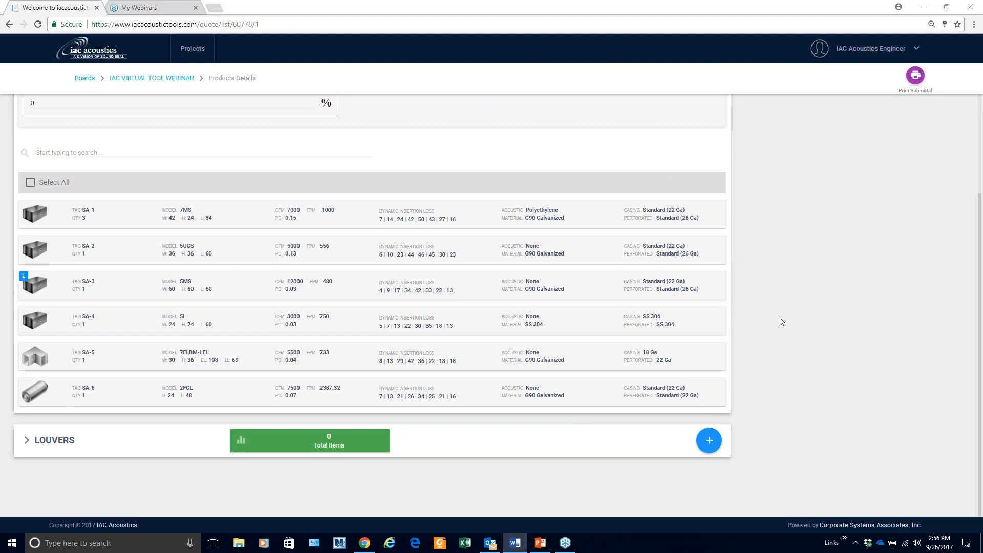
{"action": "scroll", "coordinate": [780, 321], "scroll_direction": "up", "scroll_amount": 3}
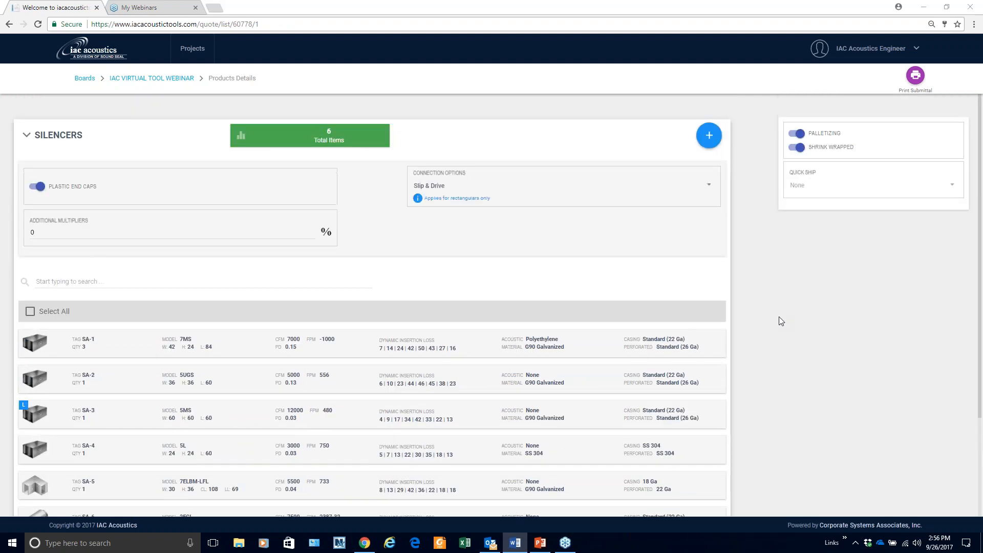
{"action": "scroll", "coordinate": [779, 317], "scroll_direction": "down", "scroll_amount": 3}
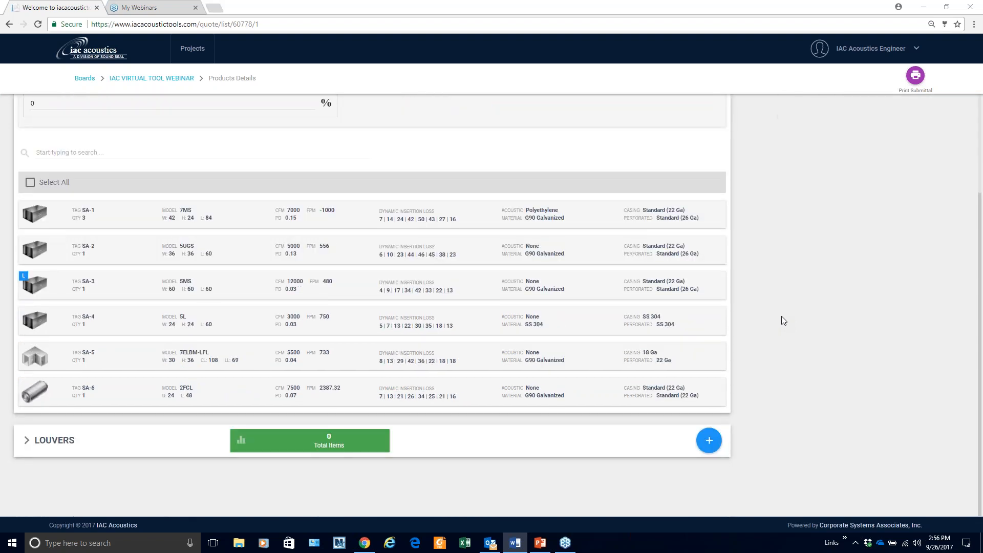
Step: Start a louver entry in the project and try filtering the louver models by R and LP
{"action": "left_click", "coordinate": [709, 442]}
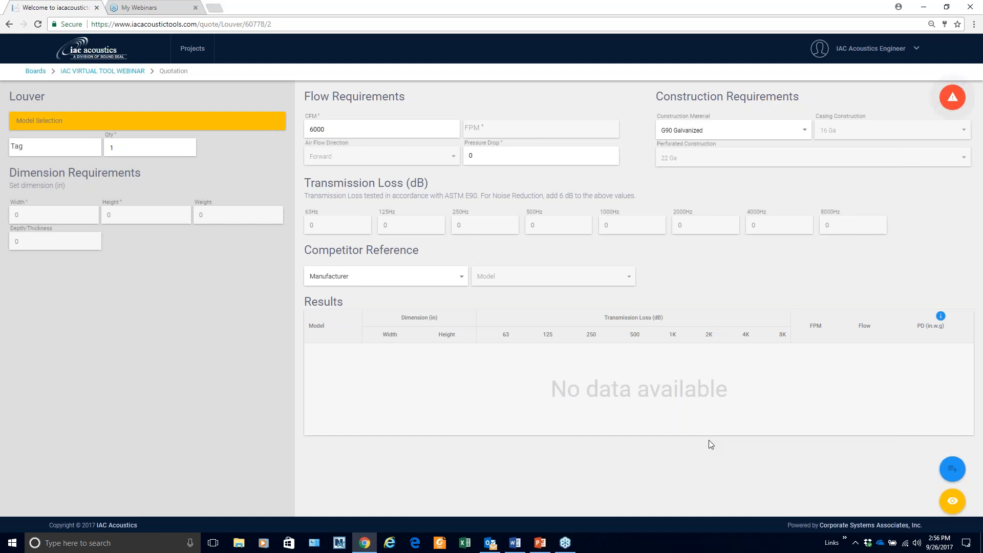
{"action": "left_click", "coordinate": [62, 121]}
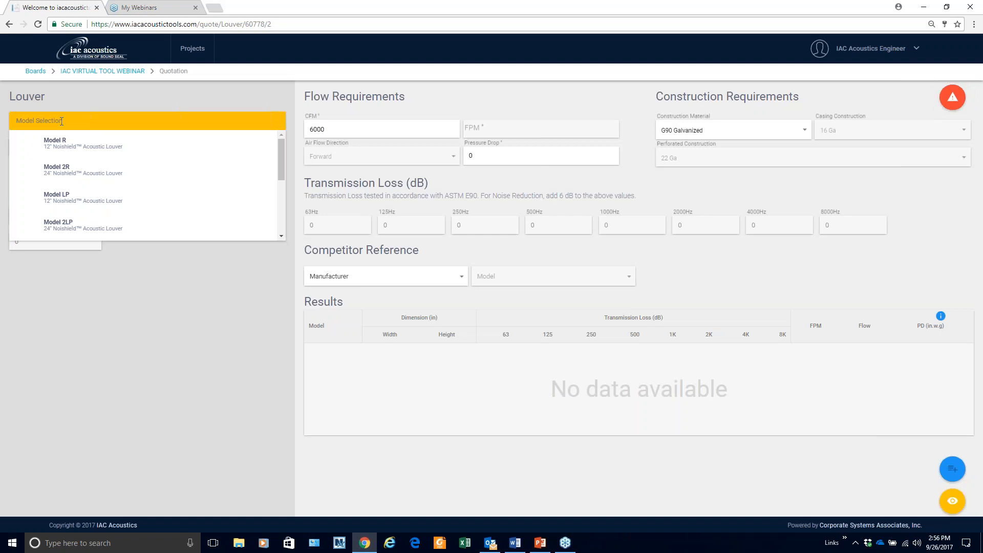
{"action": "left_click", "coordinate": [62, 120]}
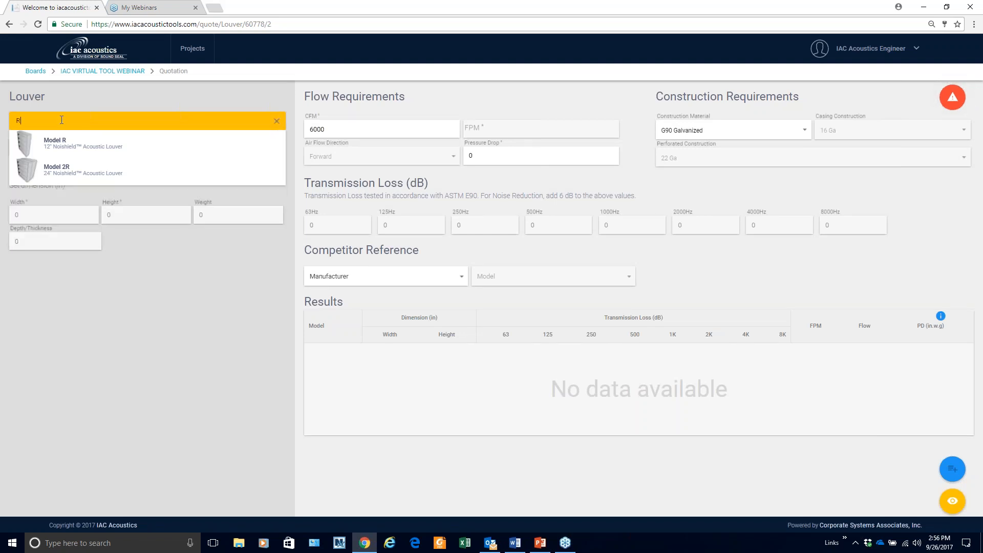
{"action": "left_click", "coordinate": [61, 119]}
{"action": "type", "text": "LP"}
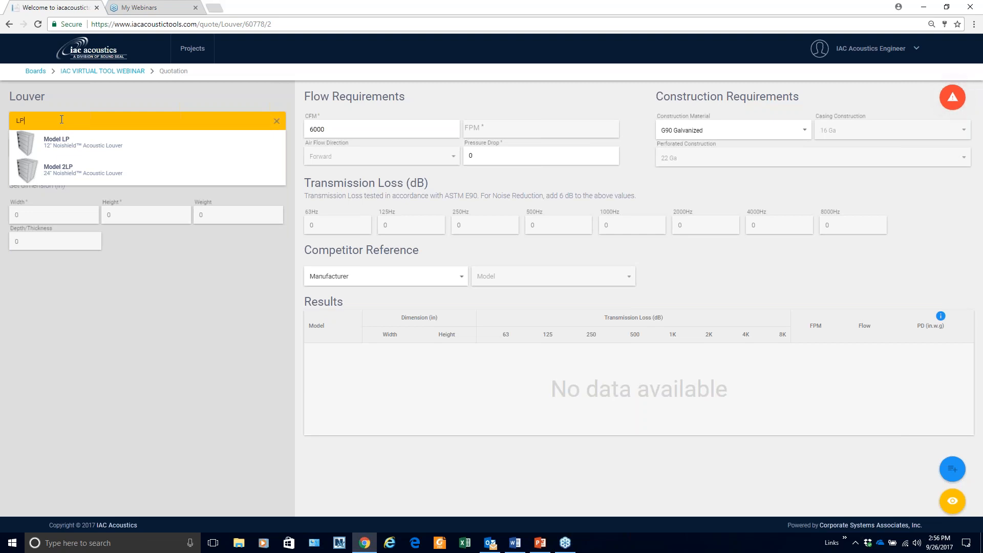
{"action": "key", "text": "BackSpace"}
{"action": "key", "text": "BackSpace"}
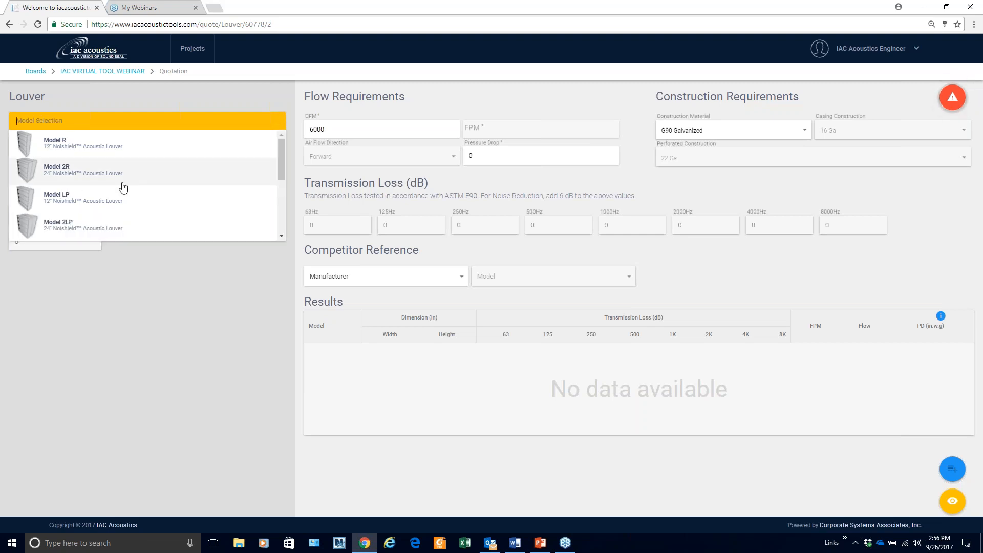
Step: Configure the louver as Model R with tag SA-7, a width of 60 in and a height of 60 in
{"action": "left_click", "coordinate": [59, 151]}
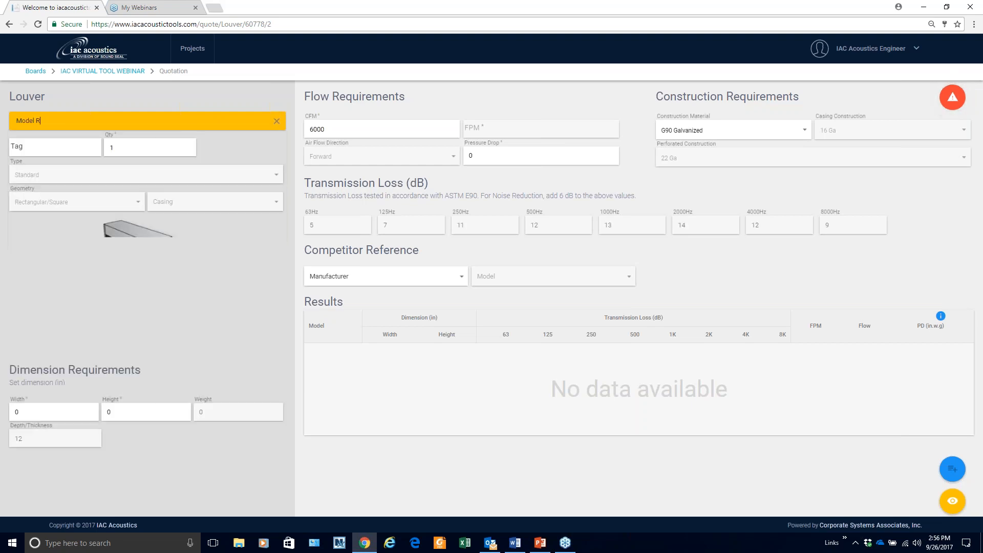
{"action": "type", "text": "SA-7"}
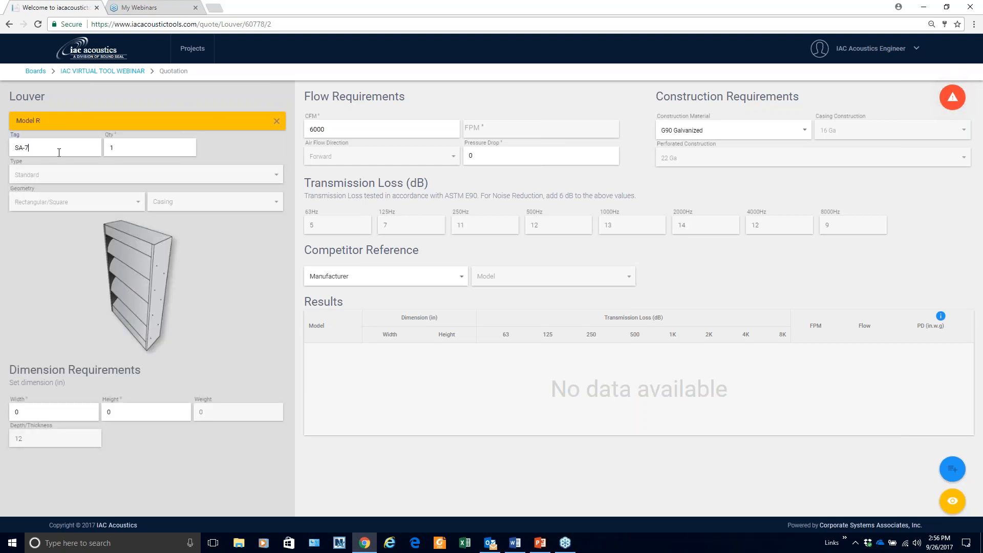
{"action": "key", "text": "Tab"}
{"action": "key", "text": "Tab"}
{"action": "type", "text": "60"}
{"action": "key", "text": "Tab"}
{"action": "type", "text": "60"}
{"action": "key", "text": "Tab"}
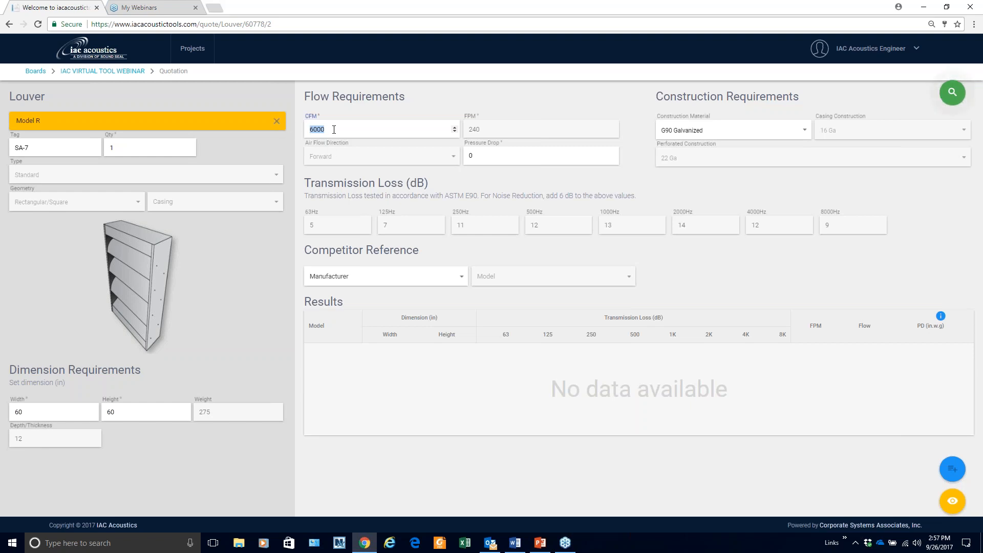
Step: Set the SA-7 flow to 10000 CFM and search for louvers that meet the requirements
{"action": "type", "text": "10000"}
{"action": "key", "text": "Tab"}
{"action": "left_click", "coordinate": [952, 98]}
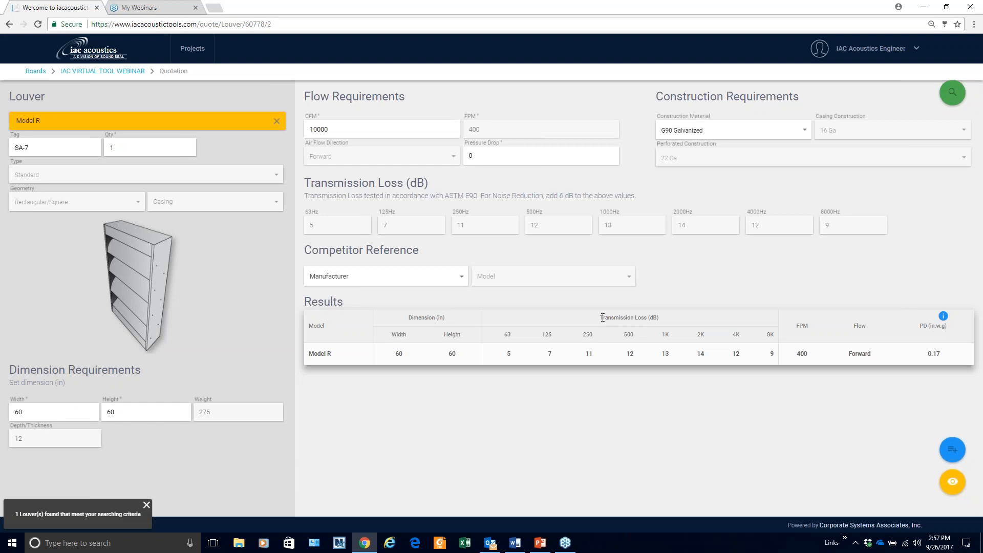
Step: Add the Model R louver from the results to the project and open the full product list
{"action": "left_click", "coordinate": [413, 362]}
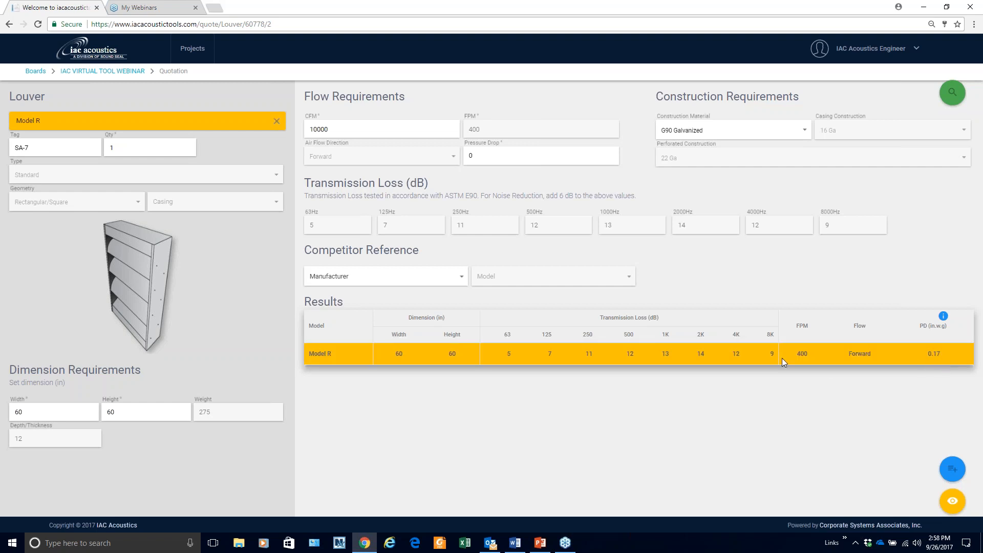
{"action": "left_click", "coordinate": [952, 468]}
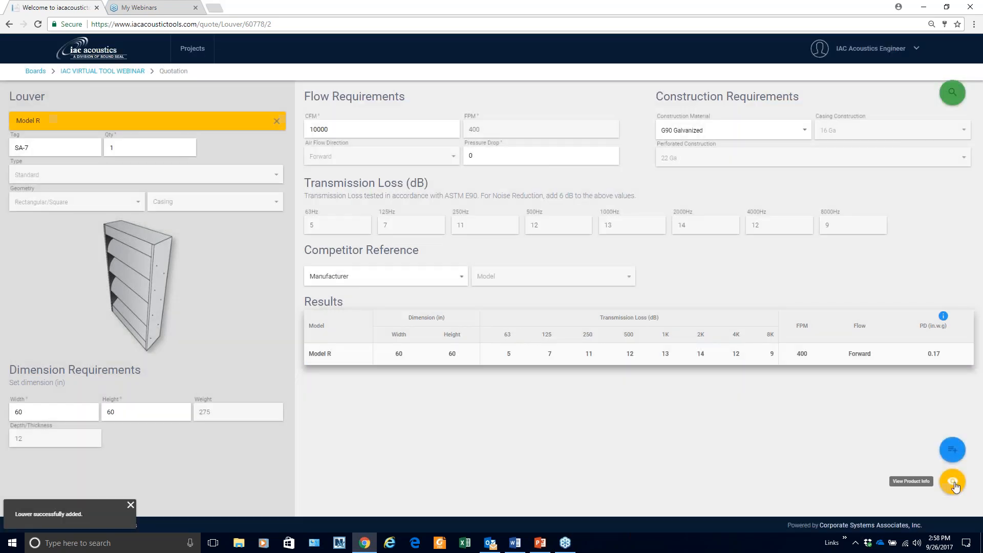
{"action": "left_click", "coordinate": [953, 484]}
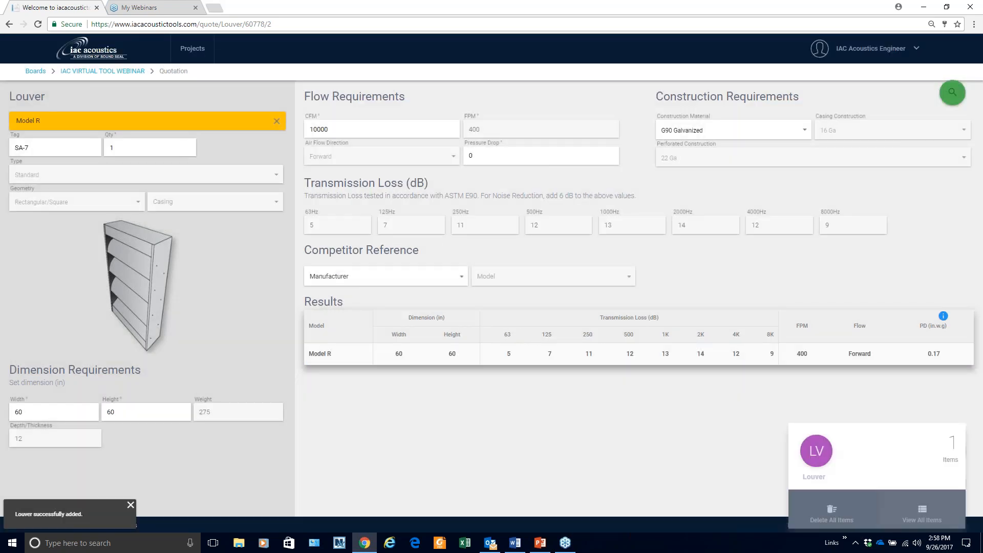
{"action": "left_click", "coordinate": [922, 515]}
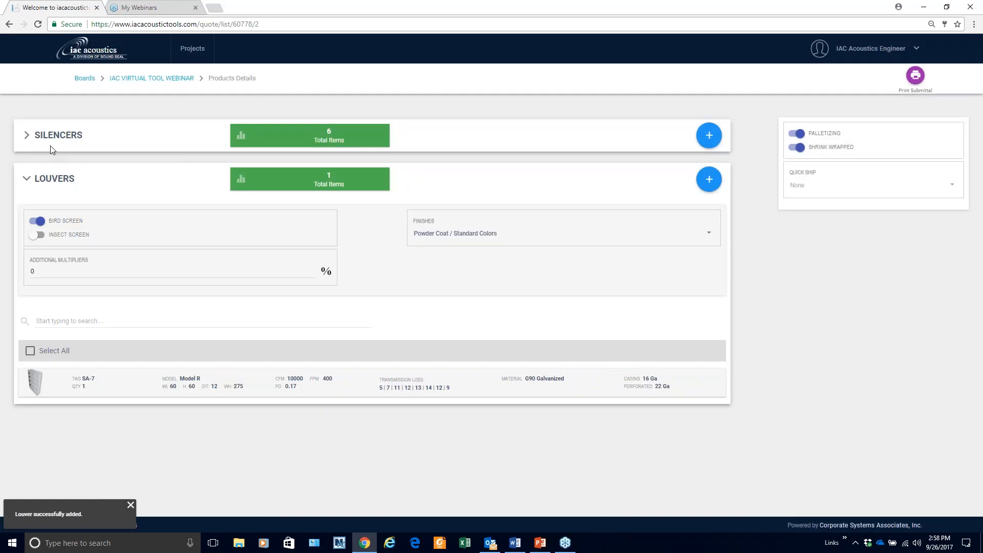
Step: Expand the silencers section and review the silencer and louver entries in the product list
{"action": "left_click", "coordinate": [27, 137]}
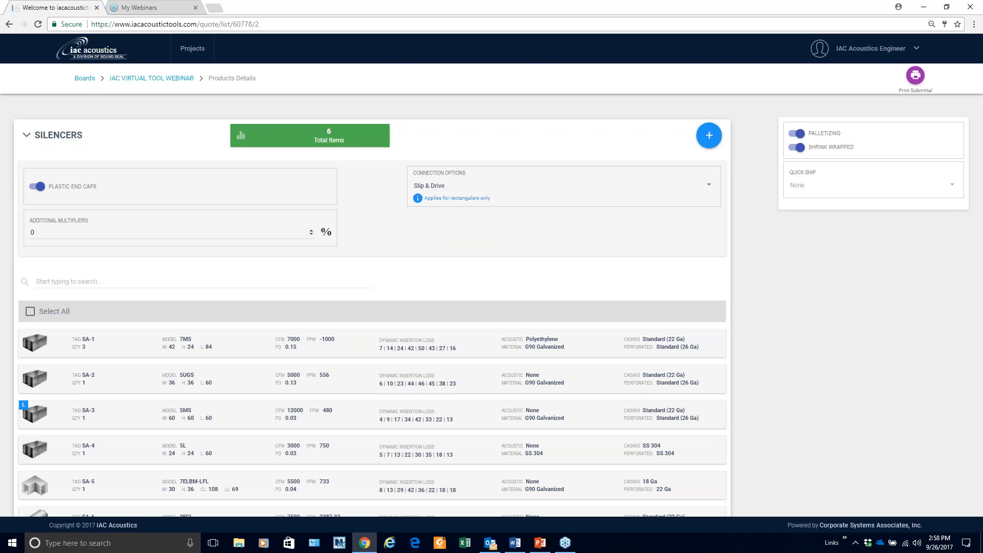
{"action": "scroll", "coordinate": [685, 230], "scroll_direction": "down", "scroll_amount": 7}
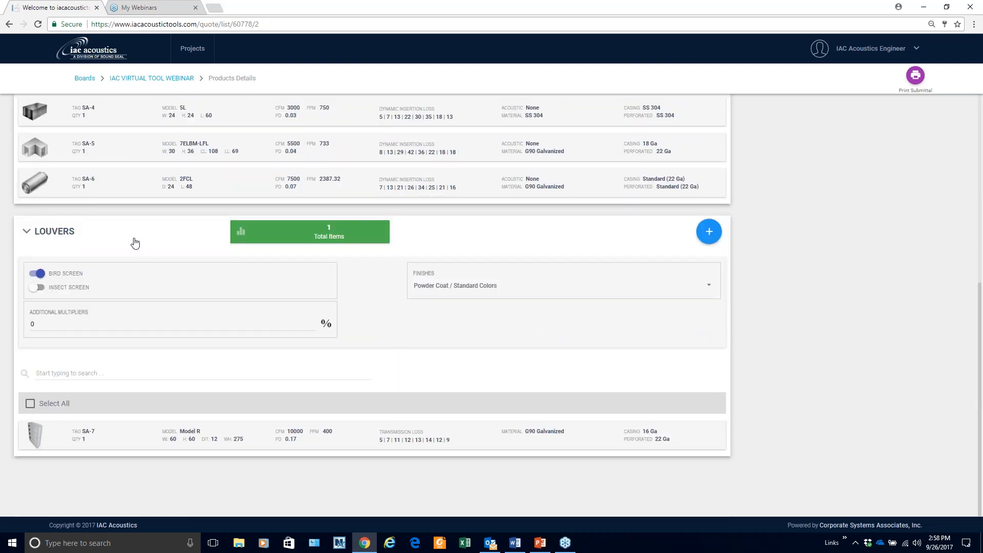
{"action": "scroll", "coordinate": [134, 241], "scroll_direction": "up", "scroll_amount": 5}
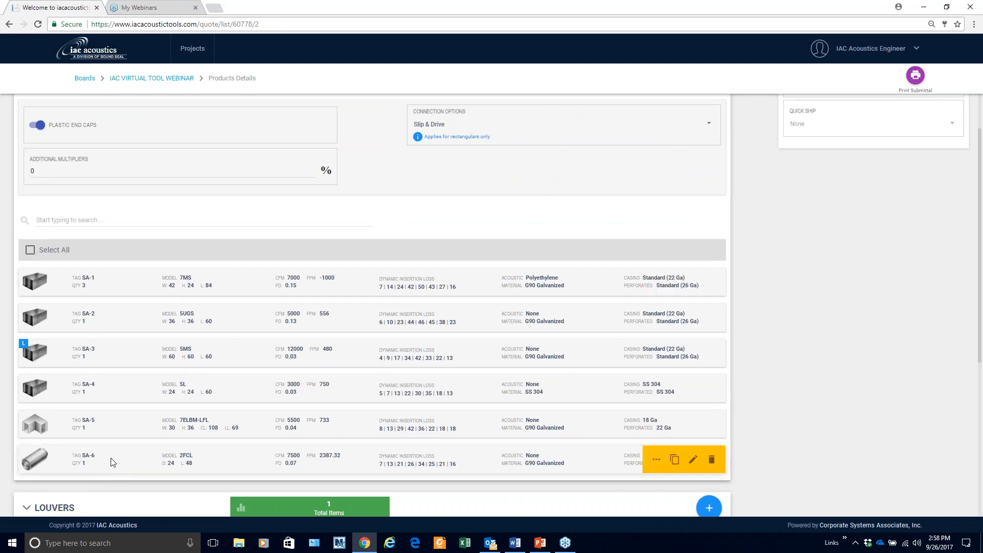
{"action": "scroll", "coordinate": [111, 460], "scroll_direction": "down", "scroll_amount": 5}
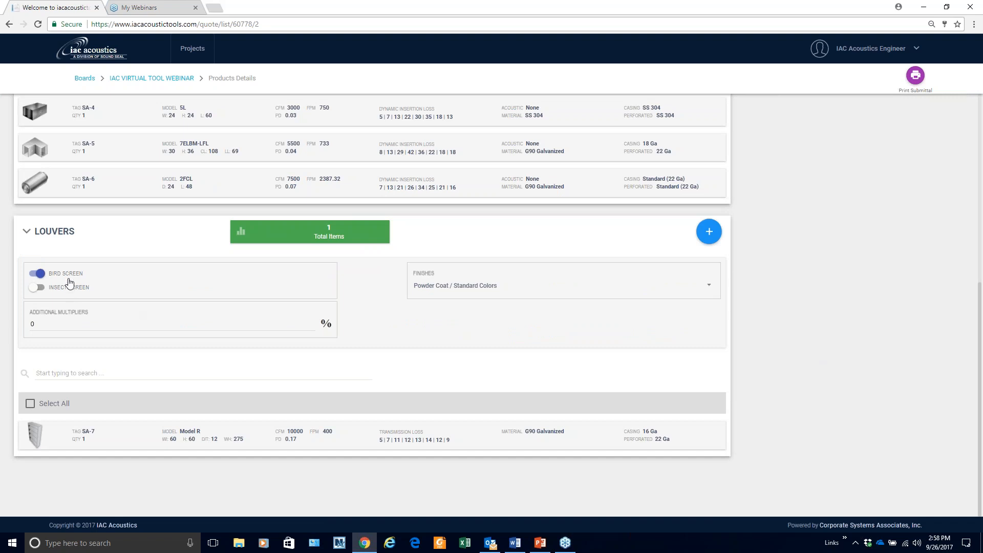
Step: Turn off the louvers' bird screen and keep their finish at Powder Coat / Standard Colors
{"action": "left_click", "coordinate": [38, 273]}
{"action": "left_click", "coordinate": [707, 286]}
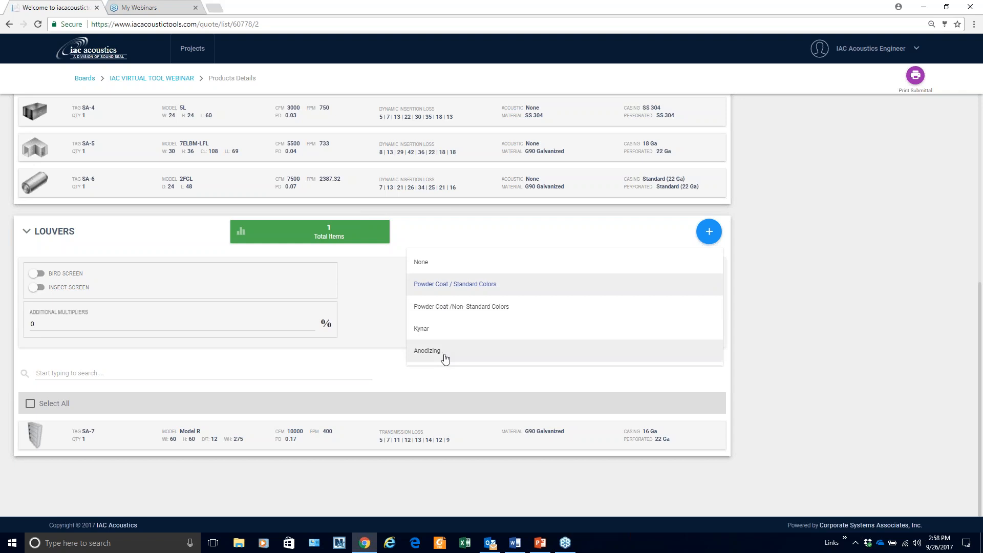
{"action": "left_click", "coordinate": [431, 285]}
Step: Switch the silencers' plastic end caps off and back on
{"action": "scroll", "coordinate": [791, 382], "scroll_direction": "up", "scroll_amount": 5}
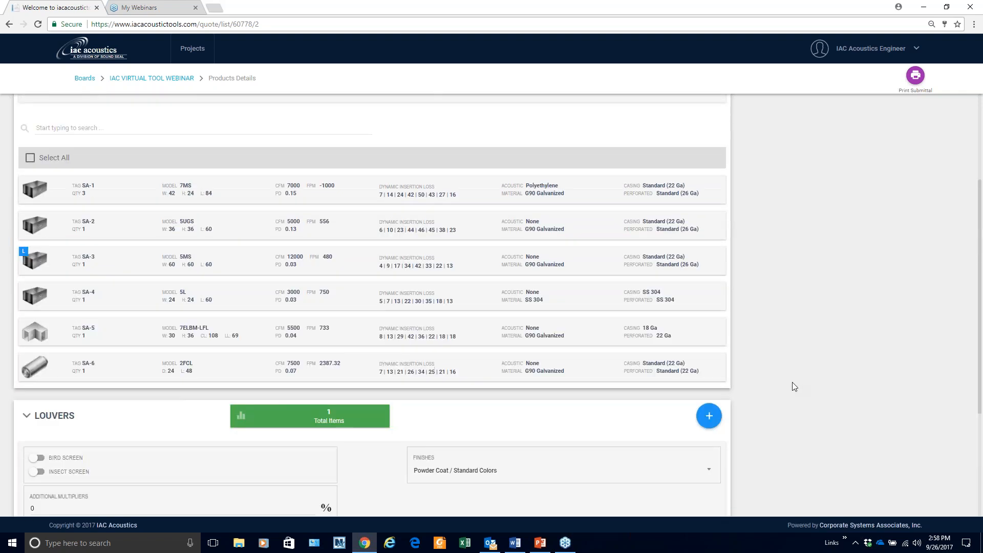
{"action": "scroll", "coordinate": [792, 383], "scroll_direction": "up", "scroll_amount": 1}
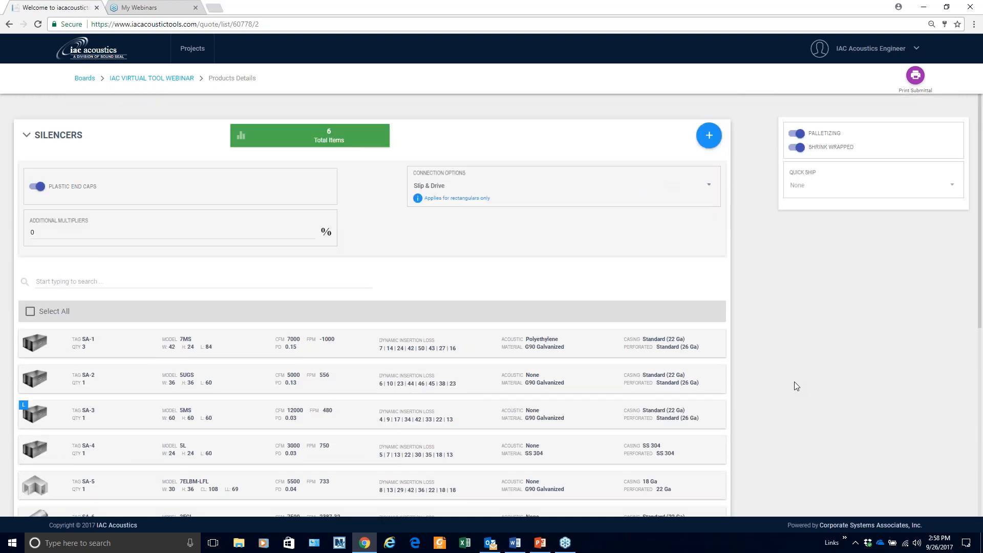
{"action": "left_click", "coordinate": [41, 185]}
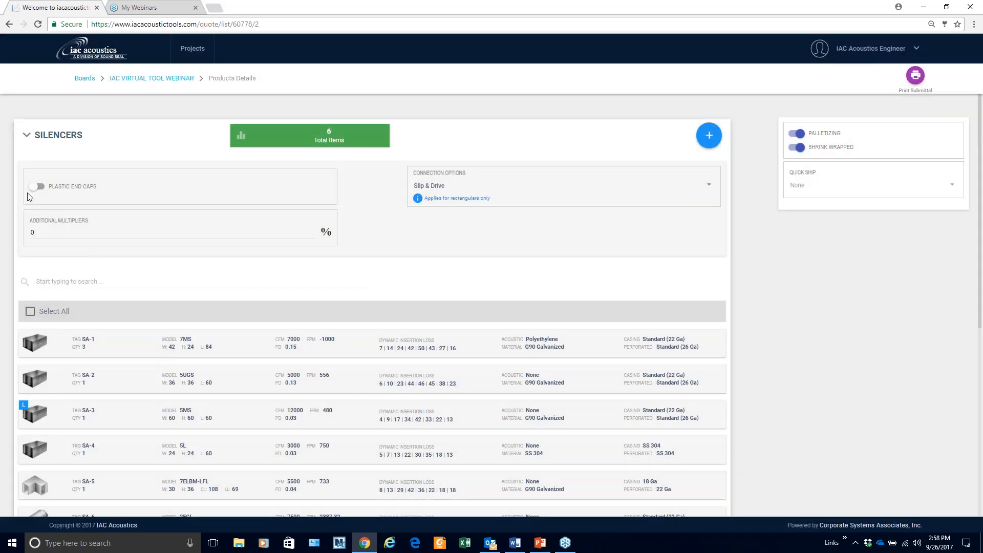
{"action": "left_click", "coordinate": [37, 187]}
{"action": "scroll", "coordinate": [527, 267], "scroll_direction": "down", "scroll_amount": 2}
{"action": "scroll", "coordinate": [547, 265], "scroll_direction": "up", "scroll_amount": 2}
Step: Try the Ductmate (TDF), 1 1/2 x 1 1/2 x 1/8 and None connection options for the silencers, then restore Slip & Drive
{"action": "left_click", "coordinate": [708, 186]}
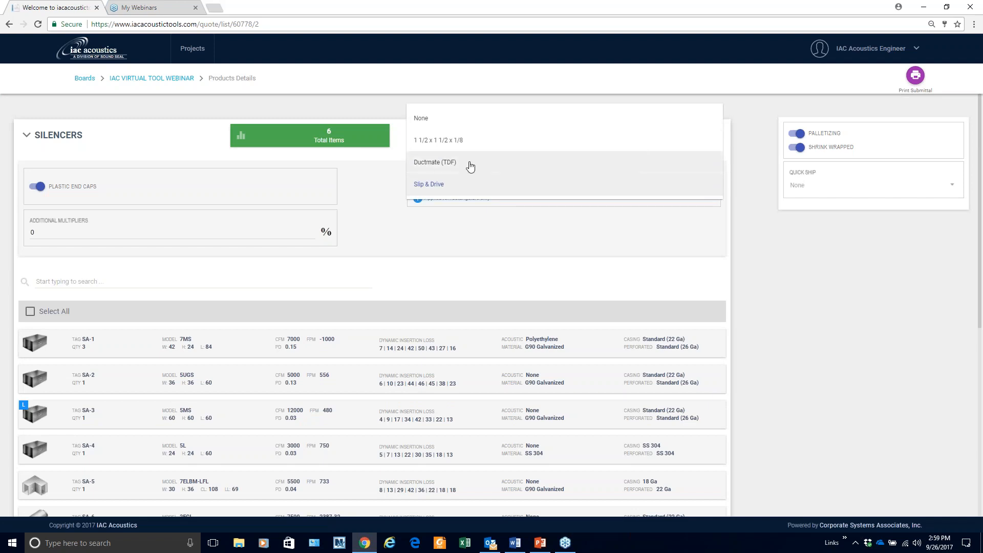
{"action": "left_click", "coordinate": [468, 168]}
{"action": "left_click", "coordinate": [709, 185]}
{"action": "left_click", "coordinate": [512, 162]}
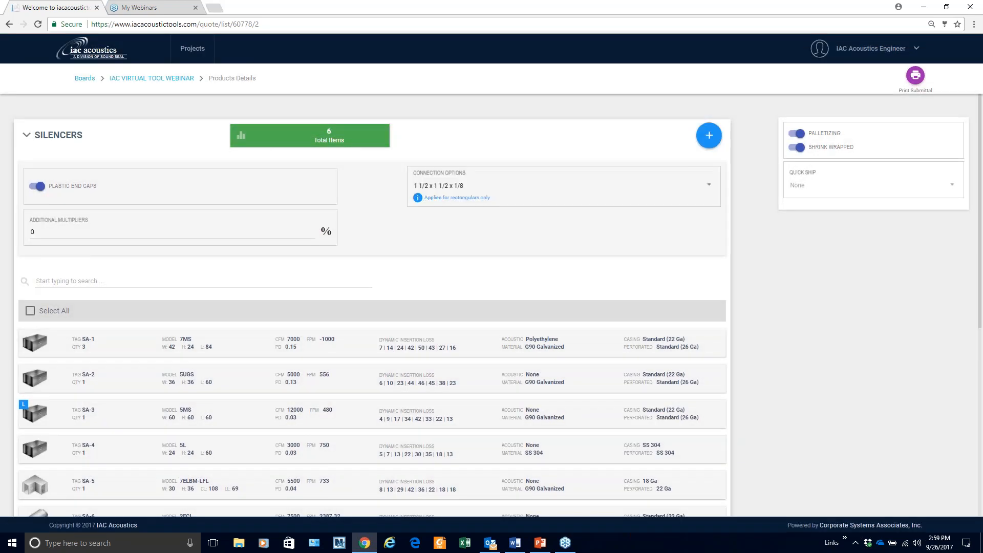
{"action": "left_click", "coordinate": [707, 187]}
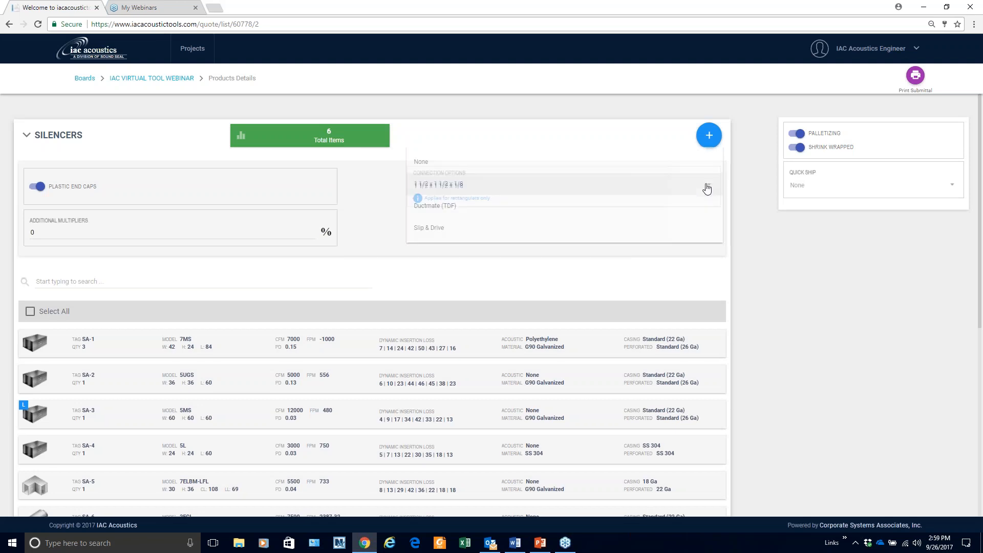
{"action": "left_click", "coordinate": [444, 163]}
{"action": "left_click", "coordinate": [708, 188]}
{"action": "left_click", "coordinate": [471, 250]}
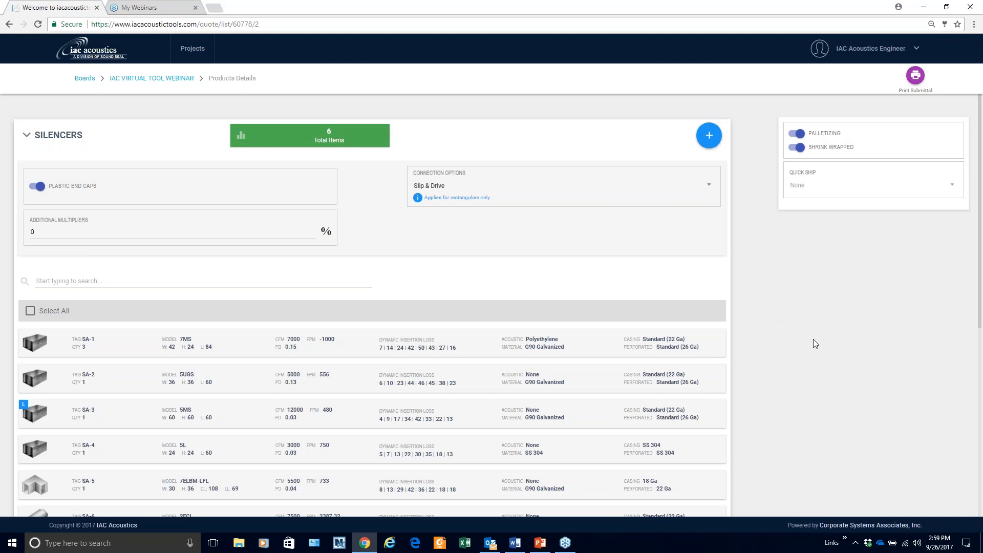
Step: Generate the project's submittal as a PDF and open the downloaded file
{"action": "scroll", "coordinate": [813, 343], "scroll_direction": "down", "scroll_amount": 3}
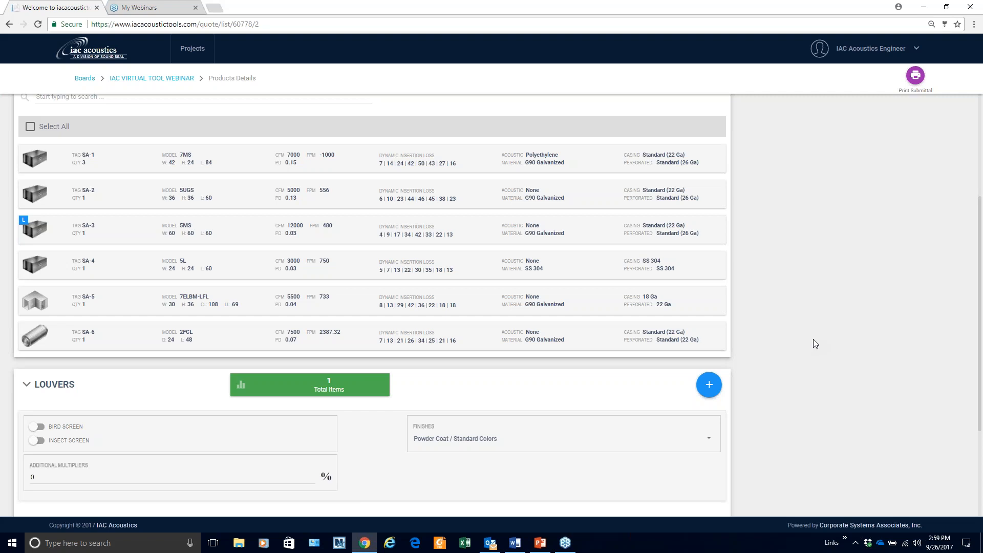
{"action": "scroll", "coordinate": [813, 341], "scroll_direction": "up", "scroll_amount": 3}
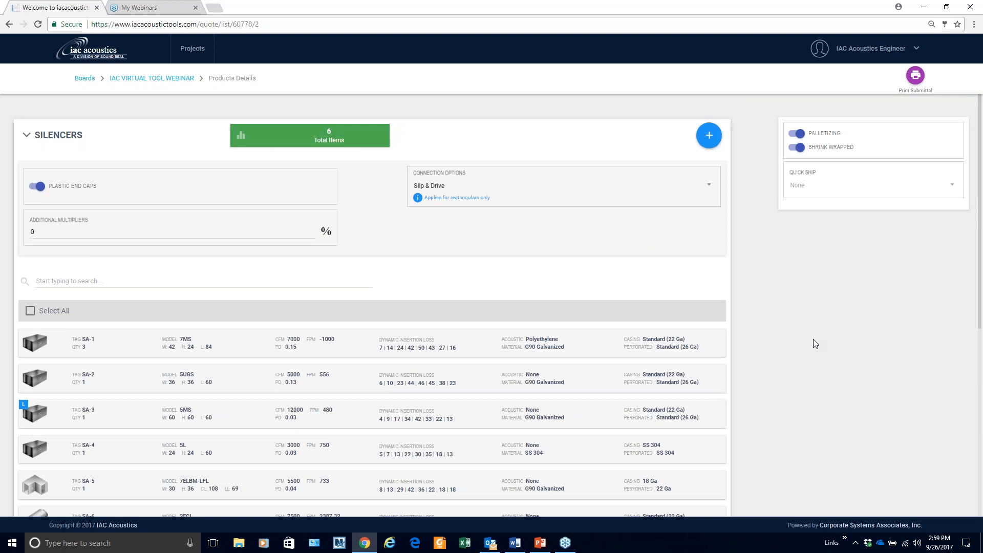
{"action": "left_click", "coordinate": [915, 76]}
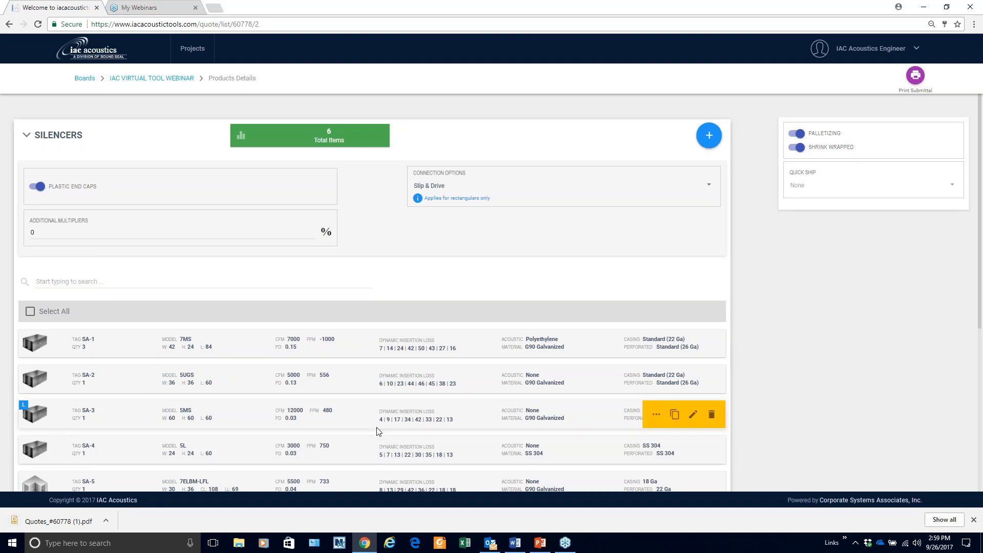
{"action": "left_click", "coordinate": [44, 522]}
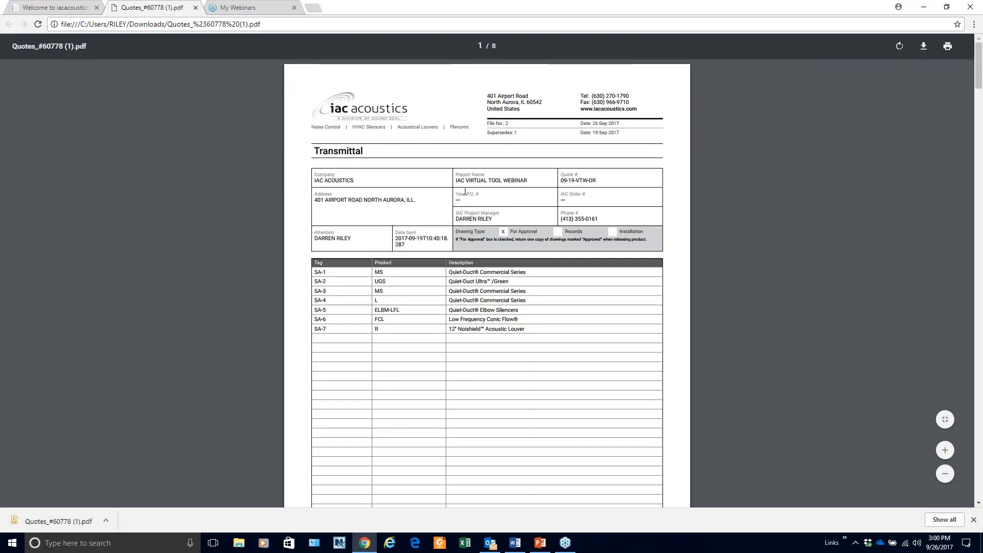
Step: Examine the submittal's transmittal page and the SA-1 sheet, including quantity, performance, construction and dimensions
{"action": "mouse_move", "coordinate": [317, 180]}
{"action": "left_mouse_down"}
{"action": "mouse_move", "coordinate": [568, 197]}
{"action": "mouse_move", "coordinate": [633, 235]}
{"action": "mouse_move", "coordinate": [513, 183]}
{"action": "mouse_move", "coordinate": [328, 180]}
{"action": "left_mouse_up"}
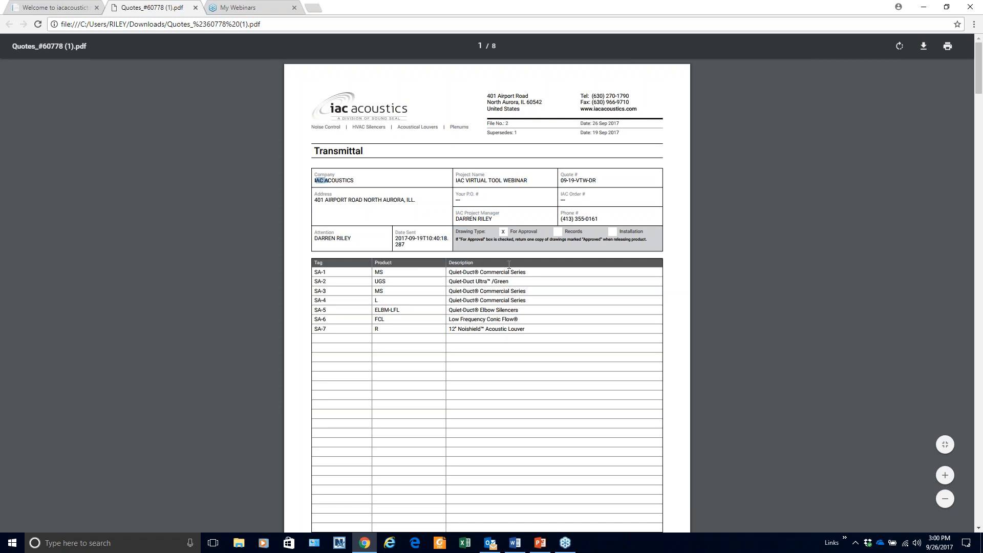
{"action": "left_click", "coordinate": [739, 305]}
{"action": "scroll", "coordinate": [740, 303], "scroll_direction": "down", "scroll_amount": 9}
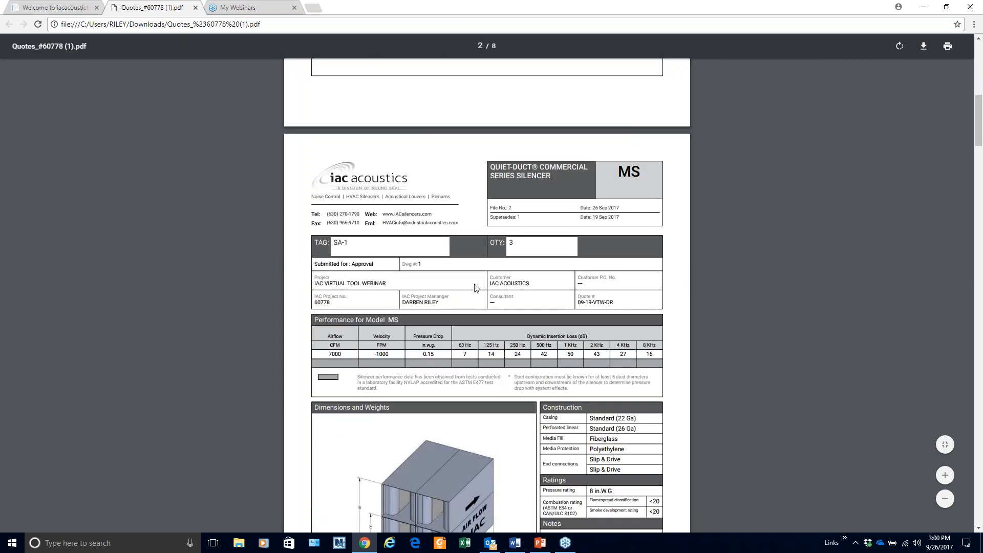
{"action": "scroll", "coordinate": [752, 335], "scroll_direction": "up", "scroll_amount": 8}
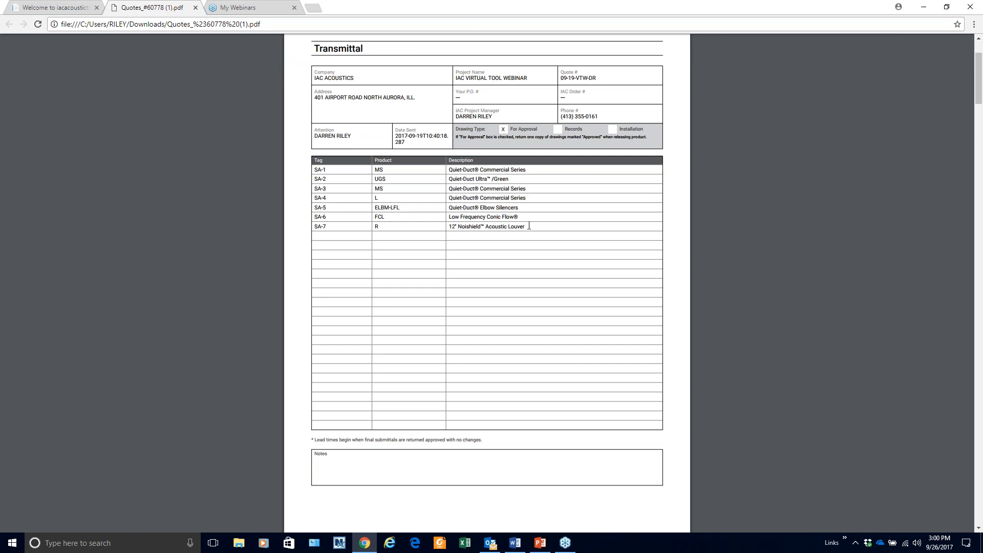
{"action": "scroll", "coordinate": [528, 226], "scroll_direction": "down", "scroll_amount": 5}
{"action": "scroll", "coordinate": [527, 223], "scroll_direction": "down", "scroll_amount": 6}
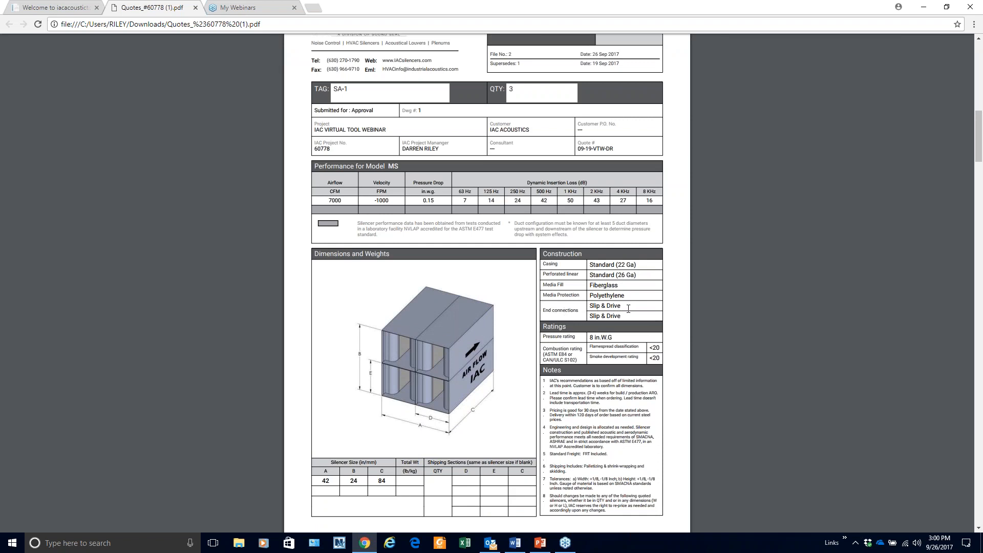
{"action": "key", "text": "alt+Tab"}
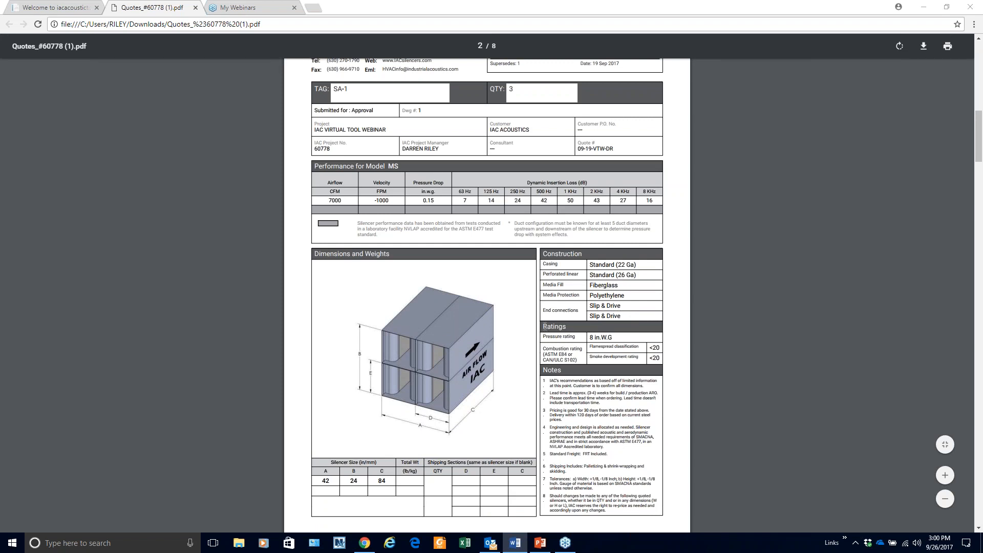
{"action": "scroll", "coordinate": [535, 304], "scroll_direction": "up", "scroll_amount": 1}
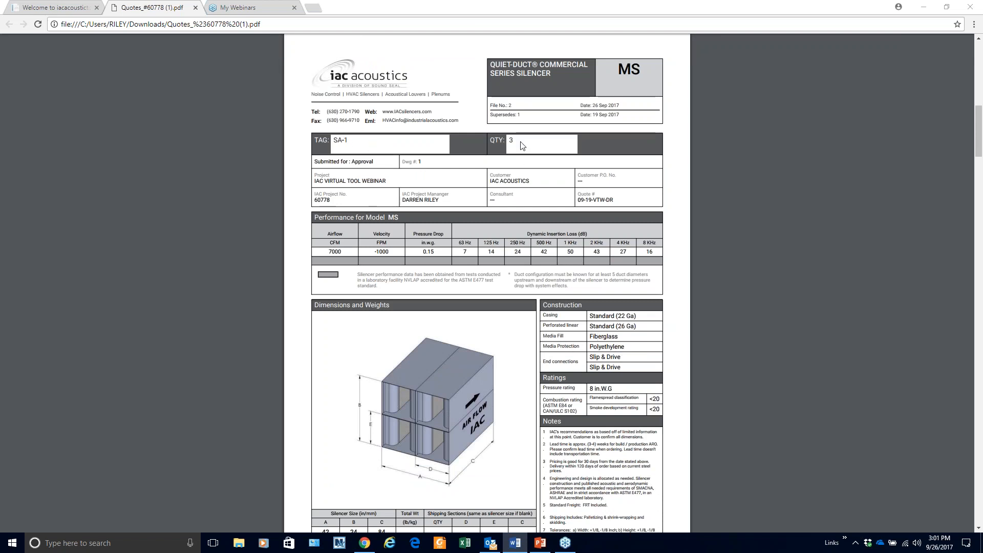
{"action": "scroll", "coordinate": [487, 214], "scroll_direction": "down", "scroll_amount": 1}
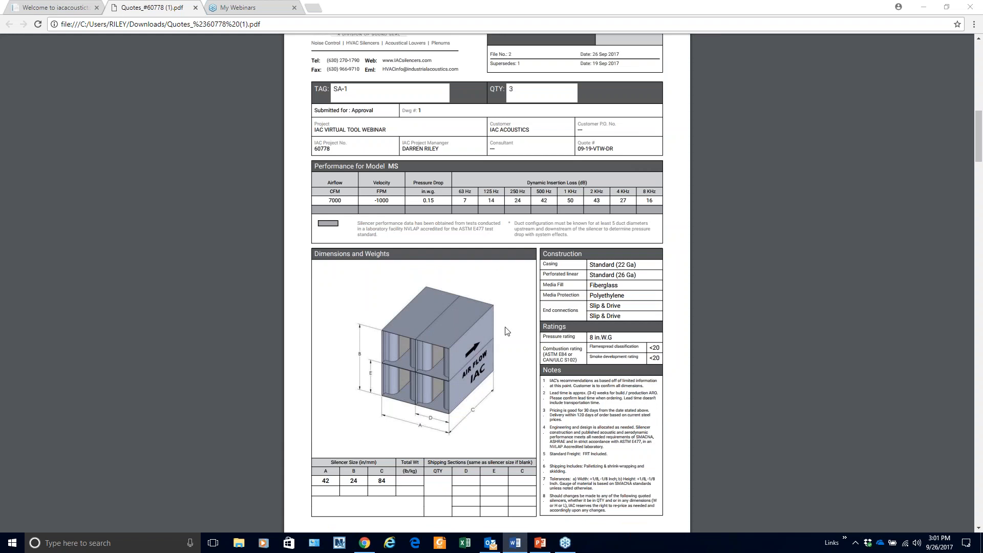
Step: Examine the SA-2 and SA-3 submittal sheets for performance, media fill, end connections, silencer size and shipping sections
{"action": "scroll", "coordinate": [505, 331], "scroll_direction": "down", "scroll_amount": 8}
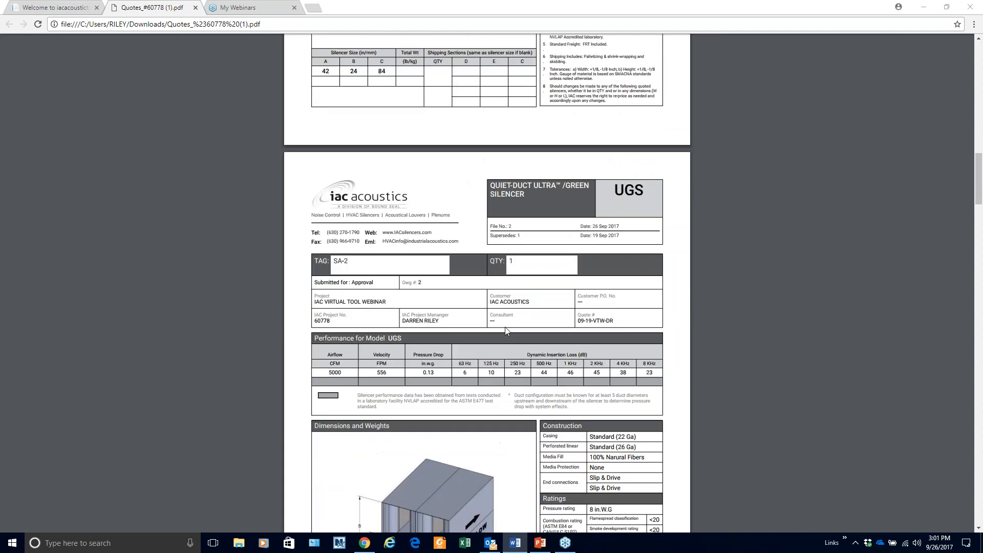
{"action": "scroll", "coordinate": [506, 331], "scroll_direction": "down", "scroll_amount": 2}
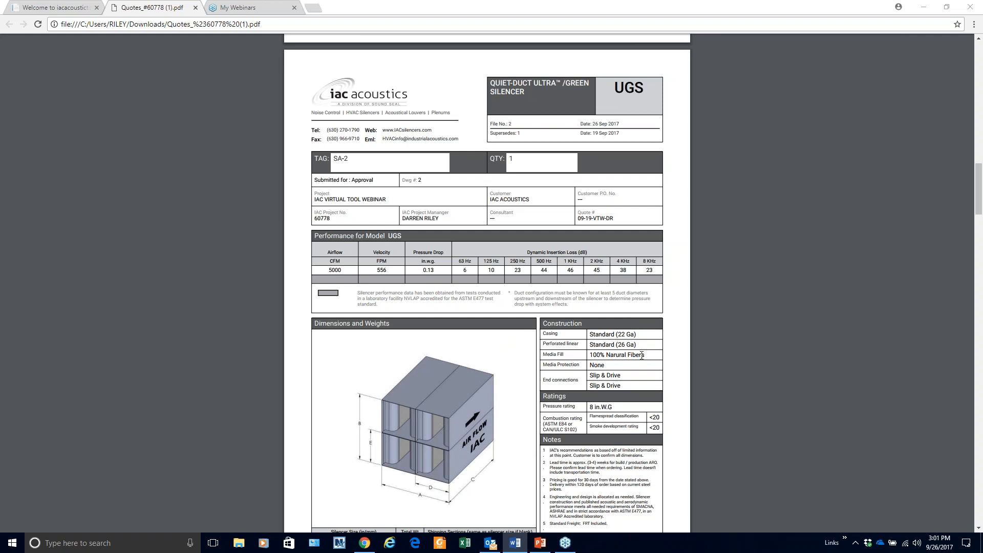
{"action": "scroll", "coordinate": [642, 356], "scroll_direction": "down", "scroll_amount": 1}
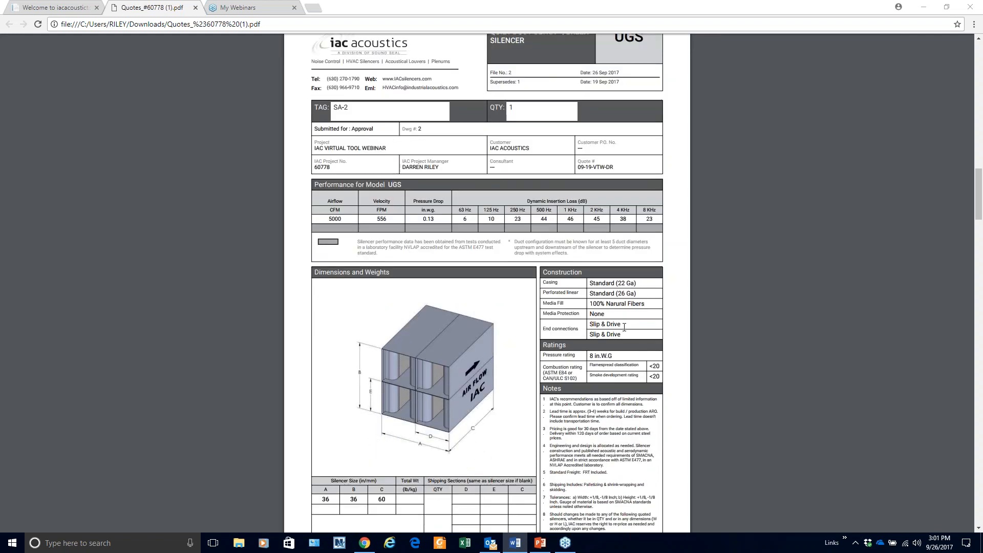
{"action": "scroll", "coordinate": [624, 327], "scroll_direction": "down", "scroll_amount": 1}
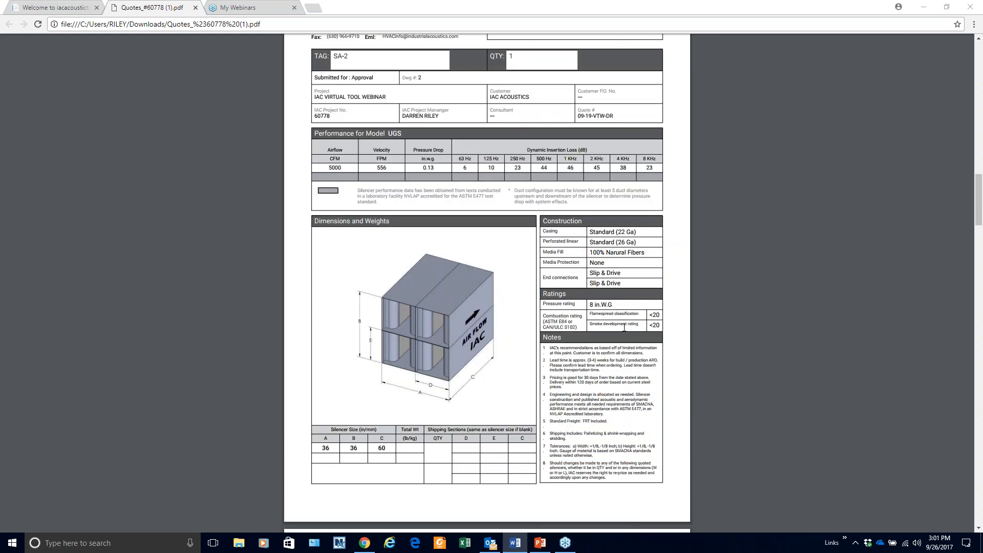
{"action": "scroll", "coordinate": [624, 327], "scroll_direction": "down", "scroll_amount": 2}
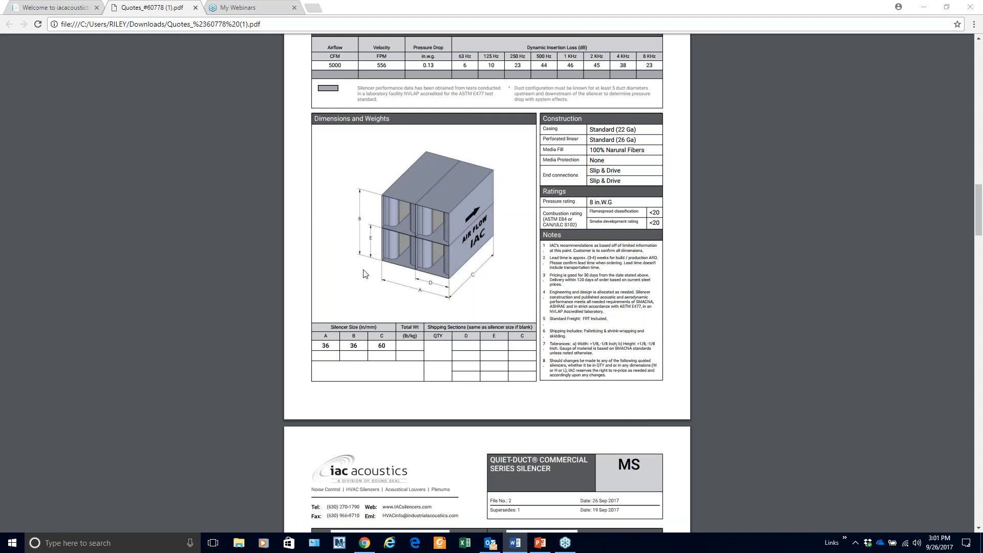
{"action": "scroll", "coordinate": [372, 294], "scroll_direction": "down", "scroll_amount": 5}
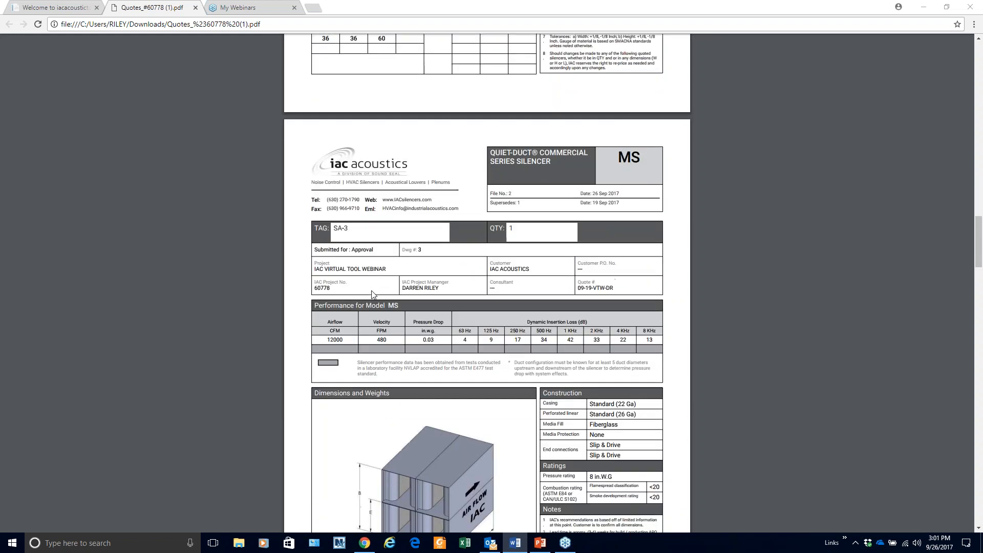
{"action": "scroll", "coordinate": [366, 290], "scroll_direction": "down", "scroll_amount": 2}
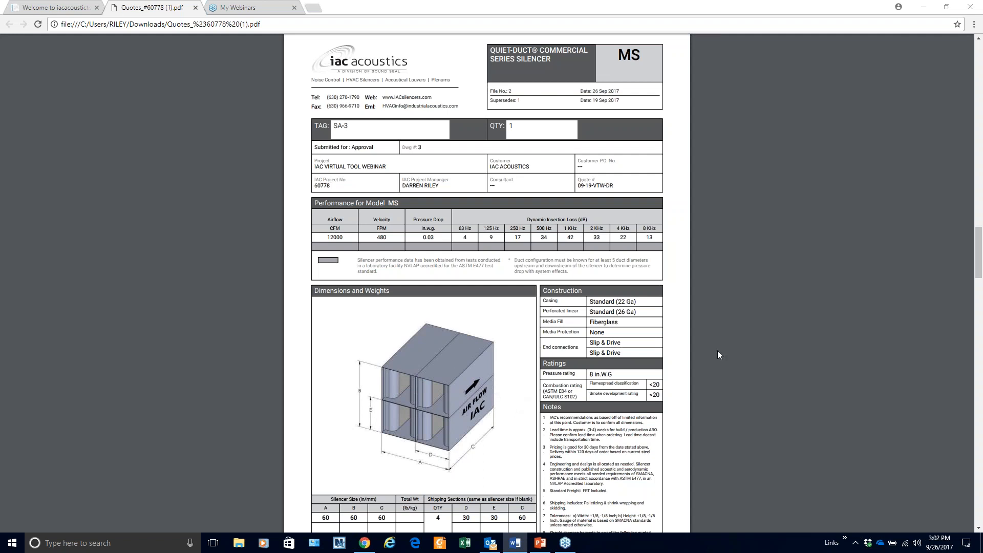
Step: Examine the SA-4, SA-5 and SA-6 submittal sheets for performance, casing construction, end connections and silencer dimensions
{"action": "scroll", "coordinate": [718, 350], "scroll_direction": "down", "scroll_amount": 10}
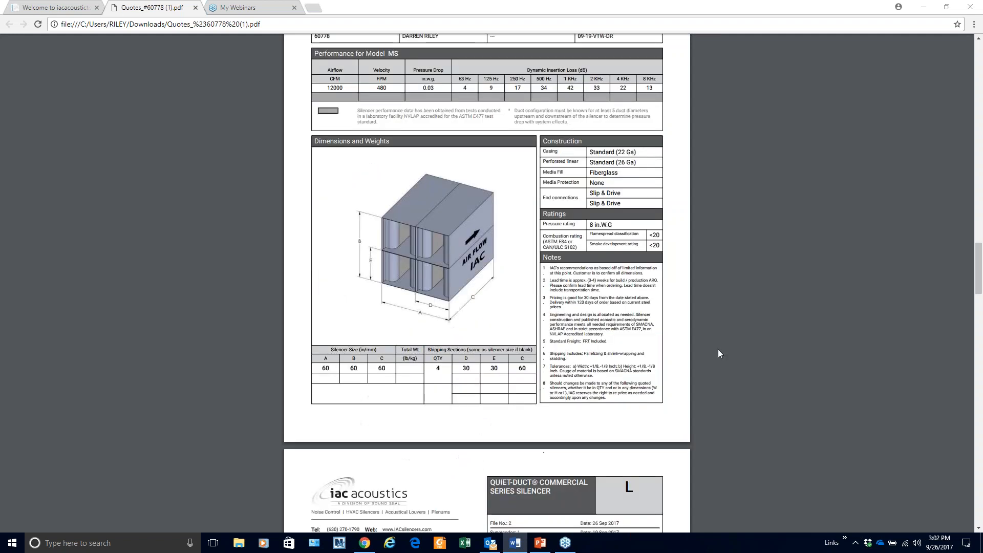
{"action": "scroll", "coordinate": [718, 349], "scroll_direction": "down", "scroll_amount": 1}
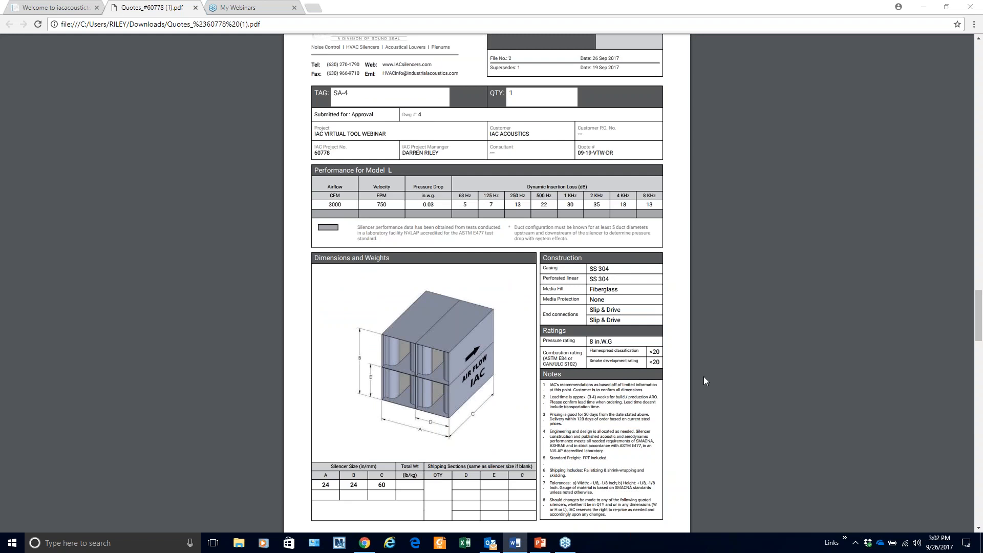
{"action": "scroll", "coordinate": [703, 376], "scroll_direction": "down", "scroll_amount": 10}
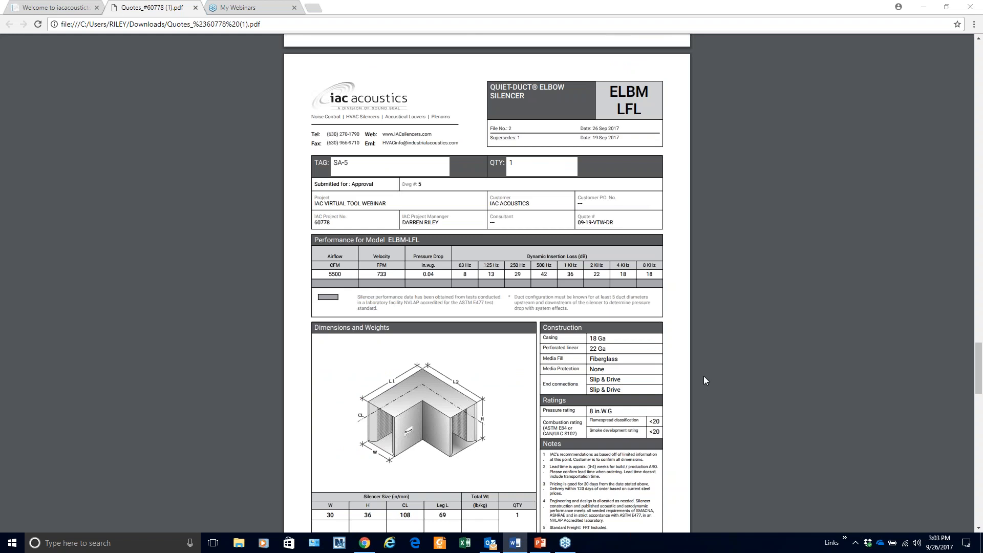
{"action": "scroll", "coordinate": [704, 377], "scroll_direction": "down", "scroll_amount": 1}
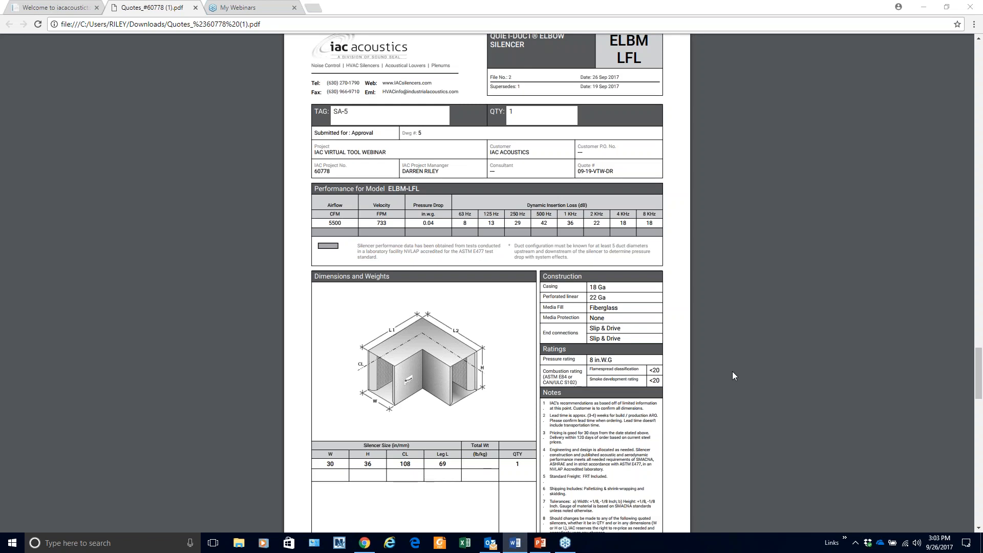
{"action": "scroll", "coordinate": [732, 372], "scroll_direction": "down", "scroll_amount": 9}
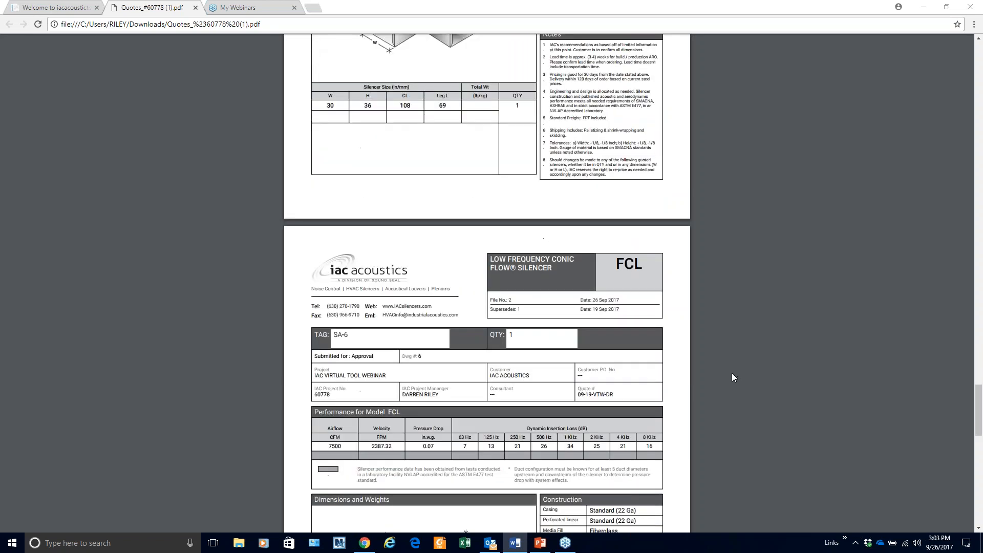
{"action": "scroll", "coordinate": [732, 373], "scroll_direction": "down", "scroll_amount": 2}
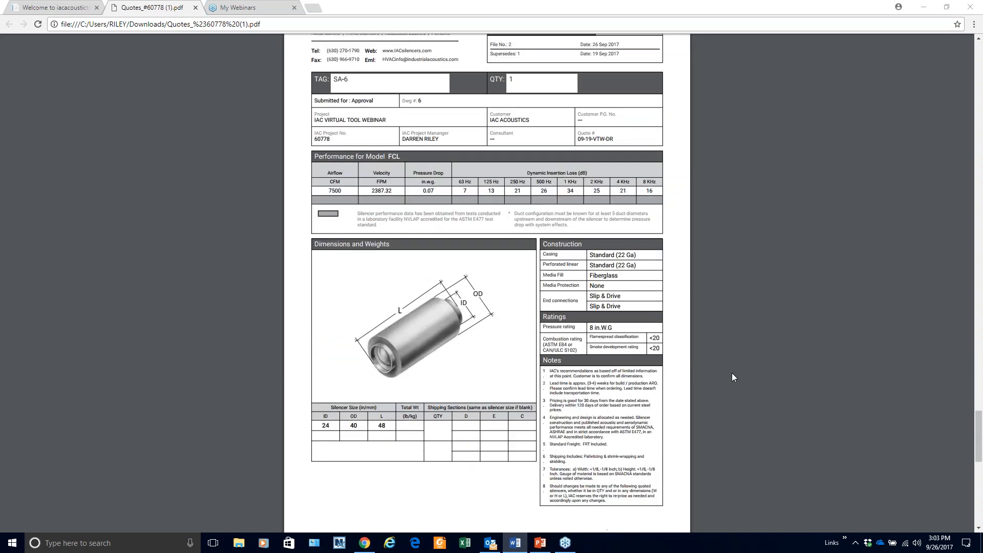
{"action": "scroll", "coordinate": [732, 372], "scroll_direction": "up", "scroll_amount": 1}
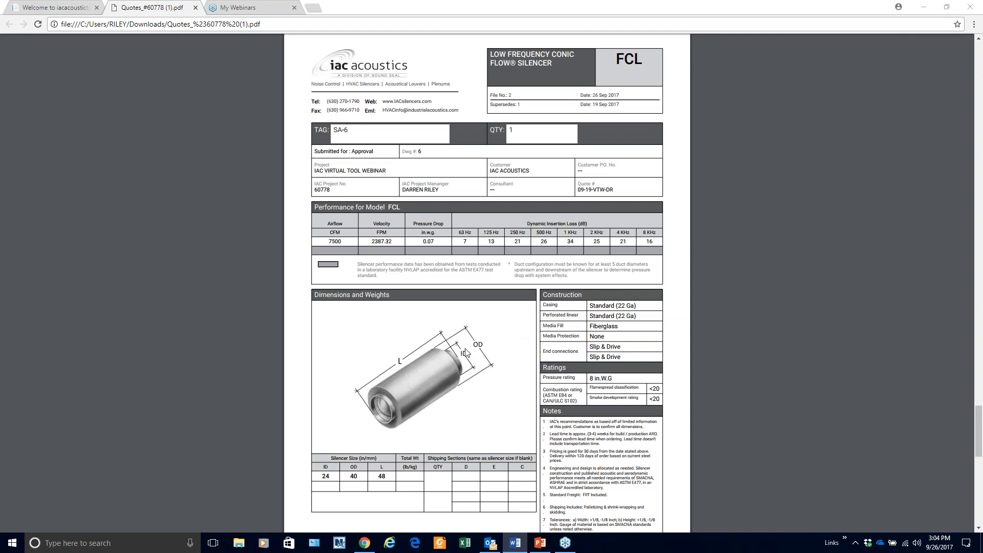
Step: Examine the SA-7 acoustic louver sheet for transmission loss, construction, finish, screens, water penetration and louver size
{"action": "scroll", "coordinate": [694, 377], "scroll_direction": "down", "scroll_amount": 10}
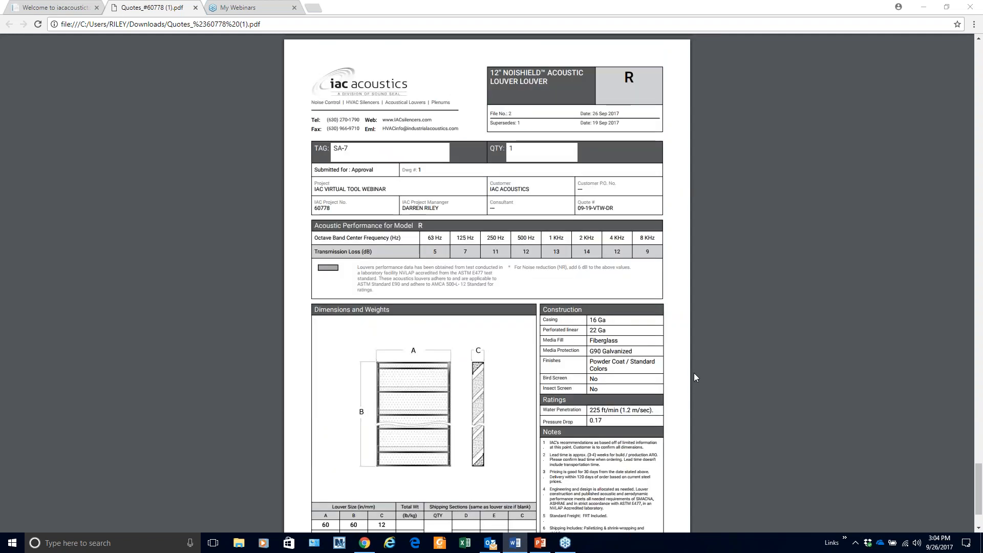
{"action": "scroll", "coordinate": [694, 378], "scroll_direction": "down", "scroll_amount": 1}
{"action": "scroll", "coordinate": [694, 377], "scroll_direction": "up", "scroll_amount": 1}
{"action": "left_click", "coordinate": [629, 88]}
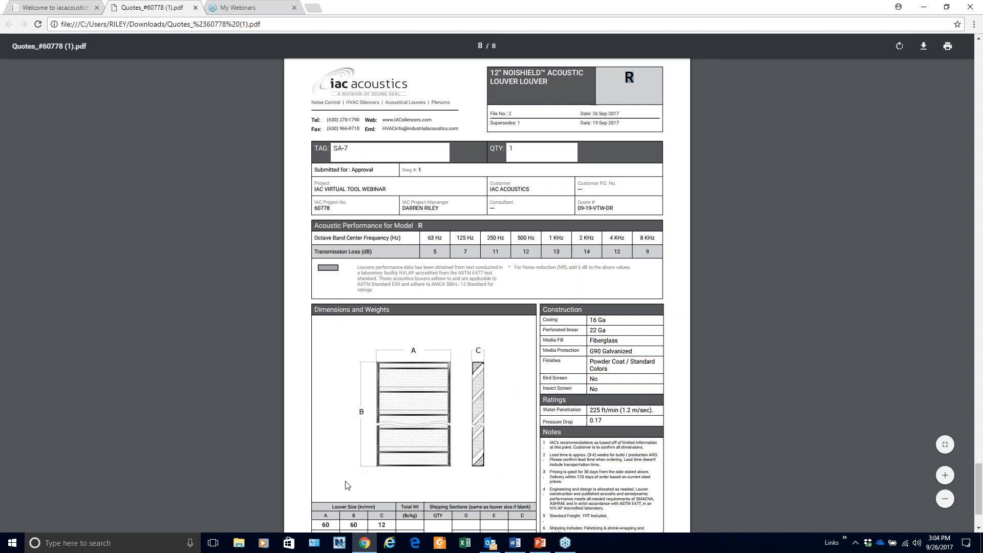
{"action": "scroll", "coordinate": [329, 480], "scroll_direction": "down", "scroll_amount": 1}
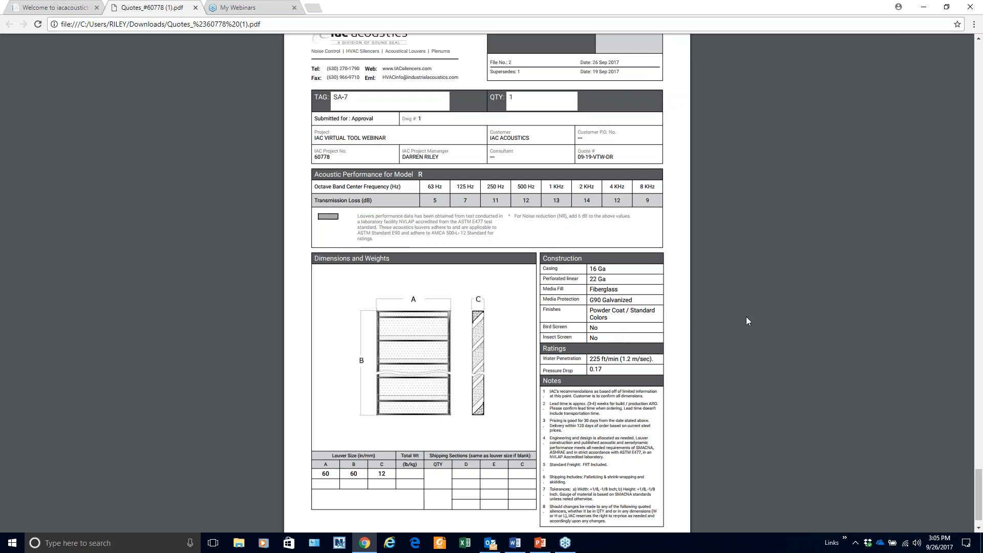
{"action": "scroll", "coordinate": [746, 320], "scroll_direction": "up", "scroll_amount": 2}
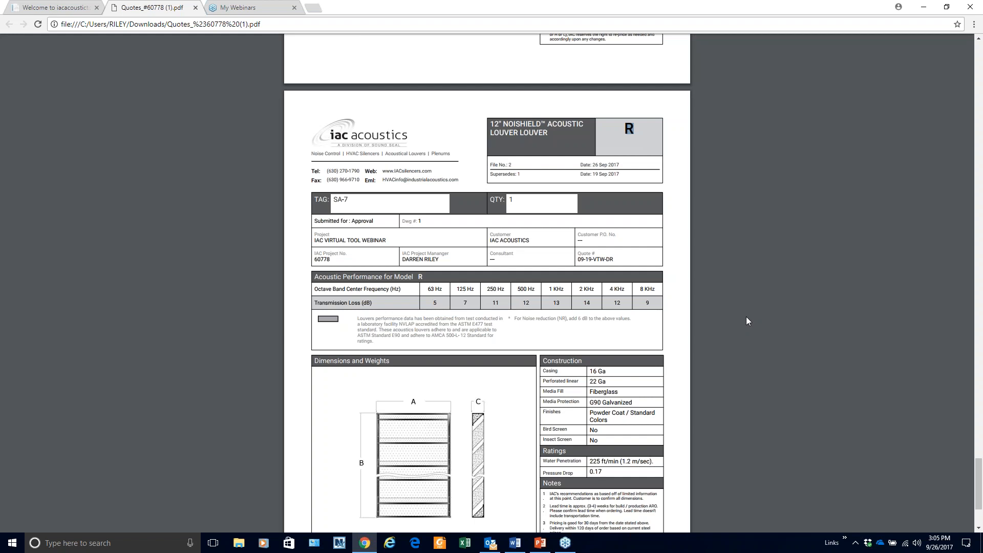
Step: Switch to the HVAC Virtual Tool Webinar presentation in PowerPoint and start the slide show from the closing thank-you slide
{"action": "left_click", "coordinate": [539, 543]}
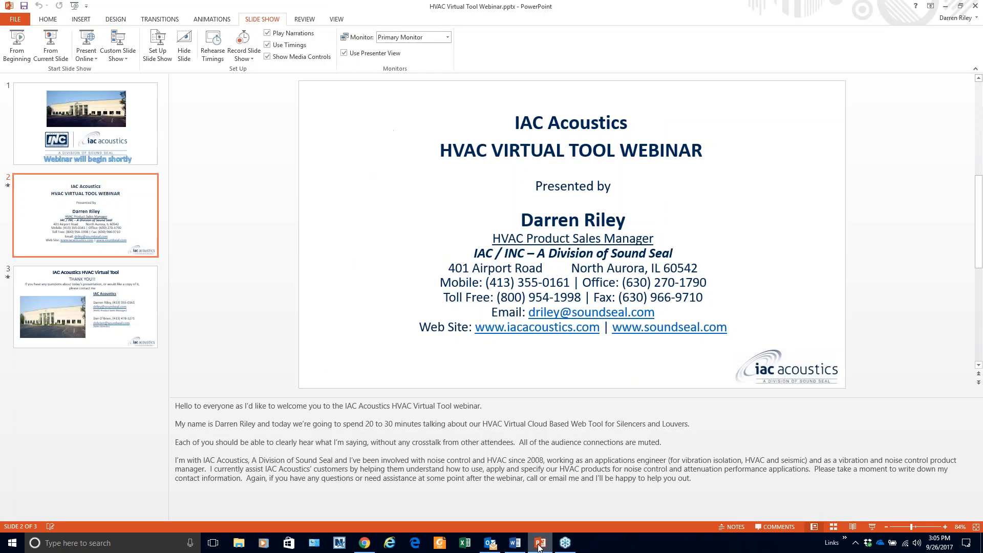
{"action": "left_click", "coordinate": [128, 318]}
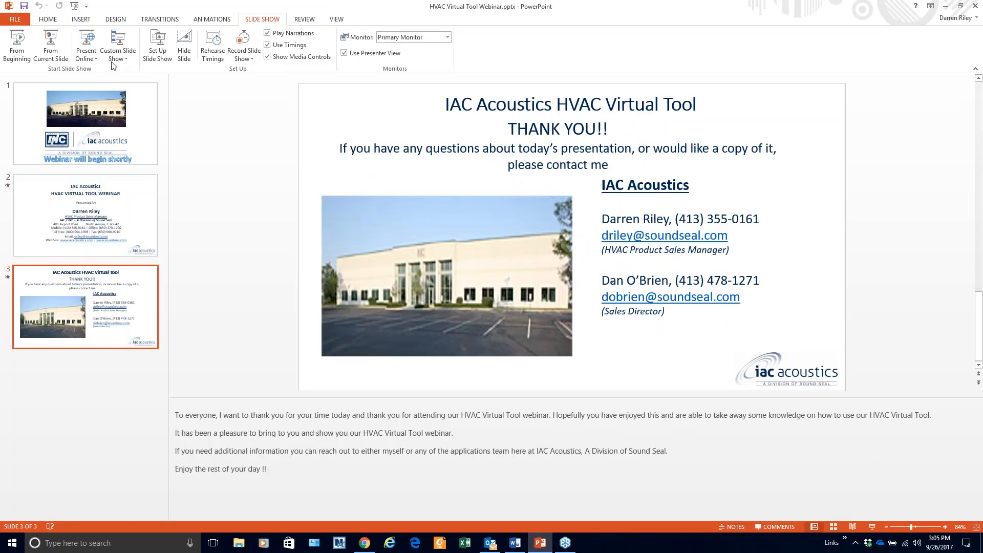
{"action": "left_click", "coordinate": [50, 46]}
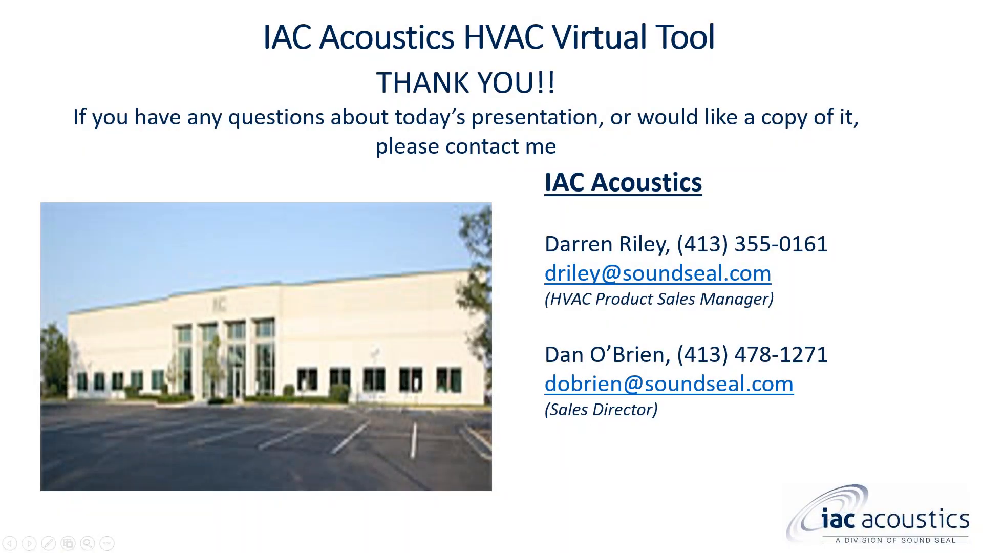